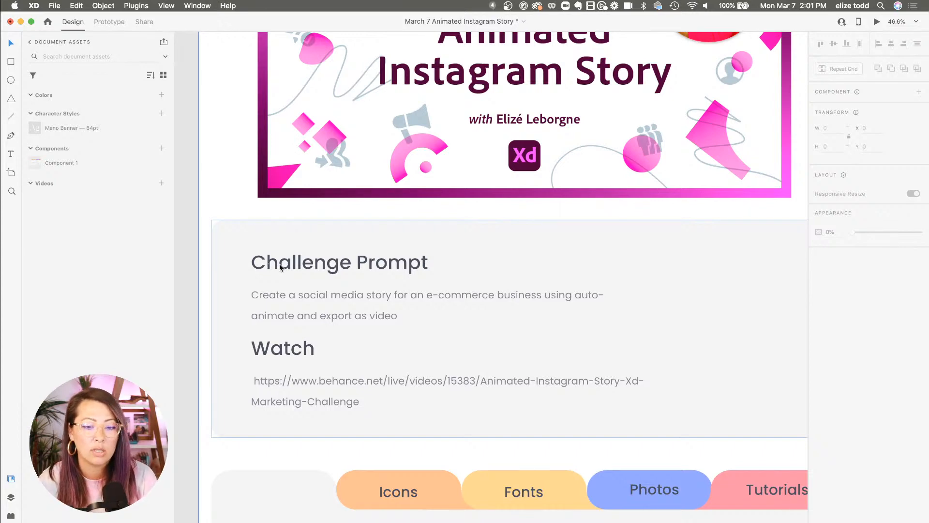
# Browse the challenge prompt and the example story artboards across the document
pyautogui.scroll(-5, 515, 292)
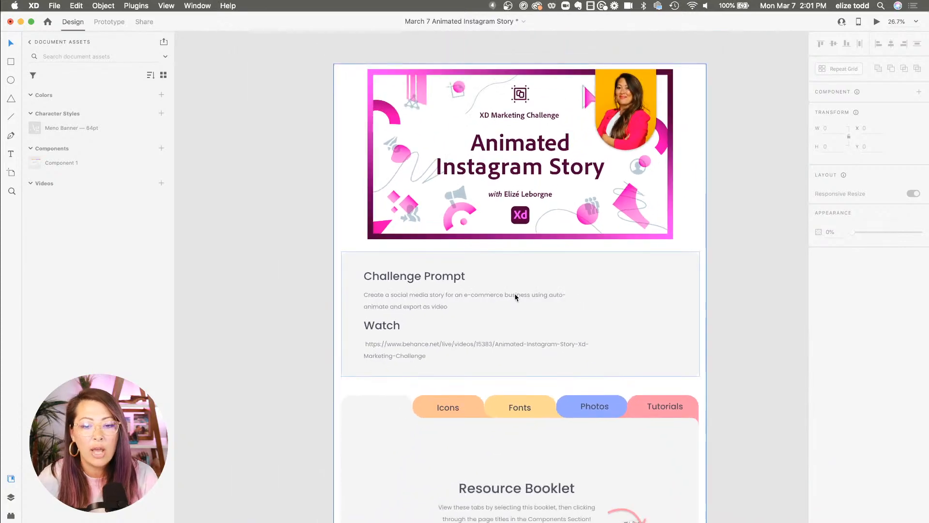
pyautogui.hscroll(2, 515, 297)
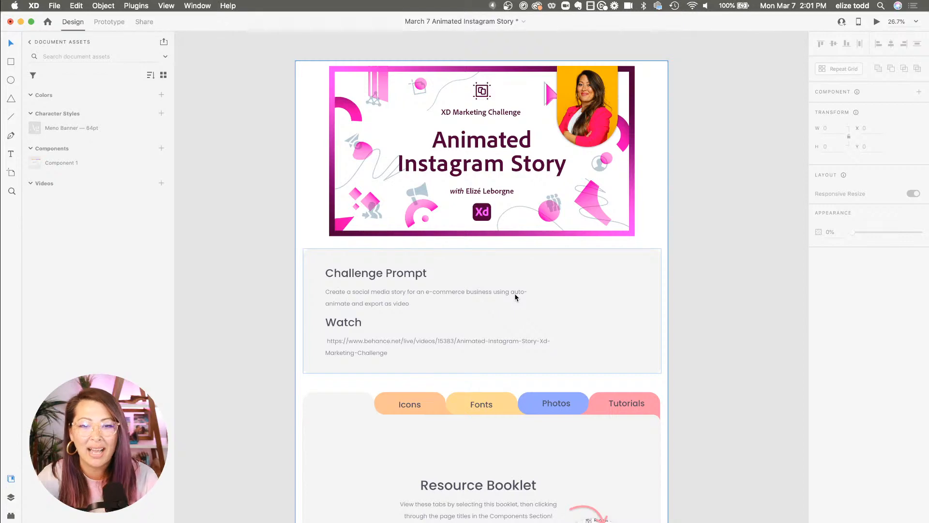
pyautogui.hscroll(10, 515, 297)
pyautogui.scroll(-5, 514, 297)
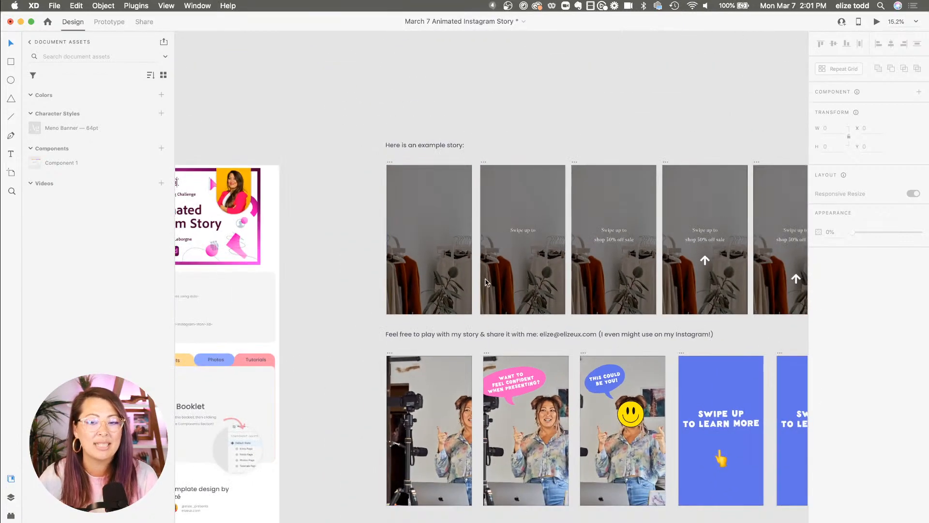
pyautogui.hscroll(8, 486, 282)
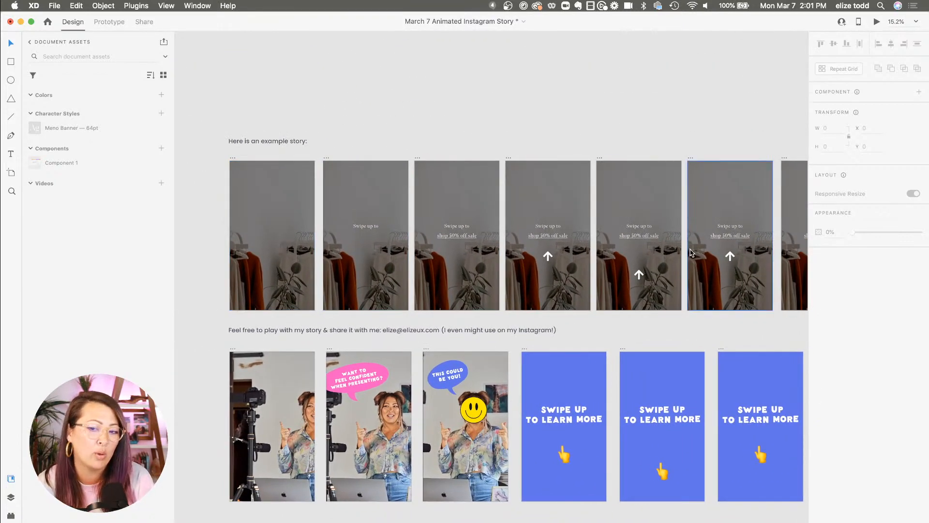
pyautogui.scroll(1, 615, 149)
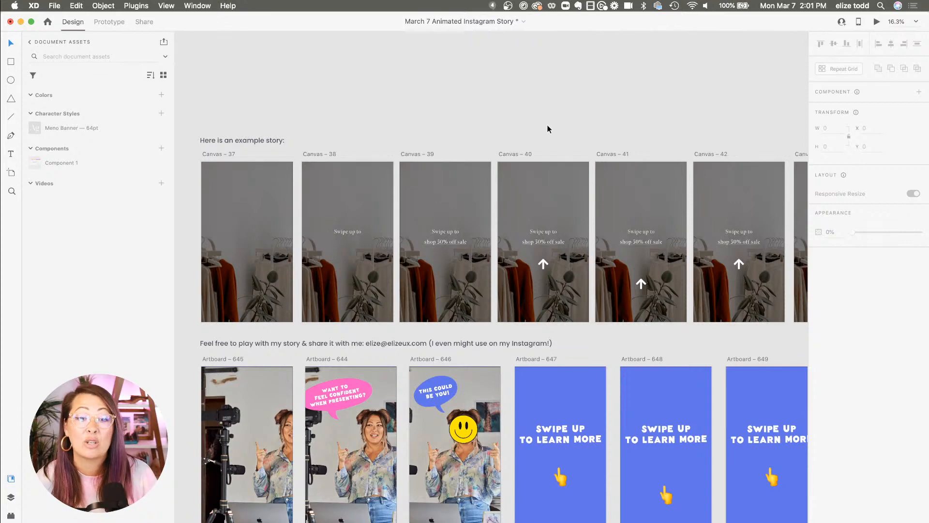
pyautogui.press('super+0')
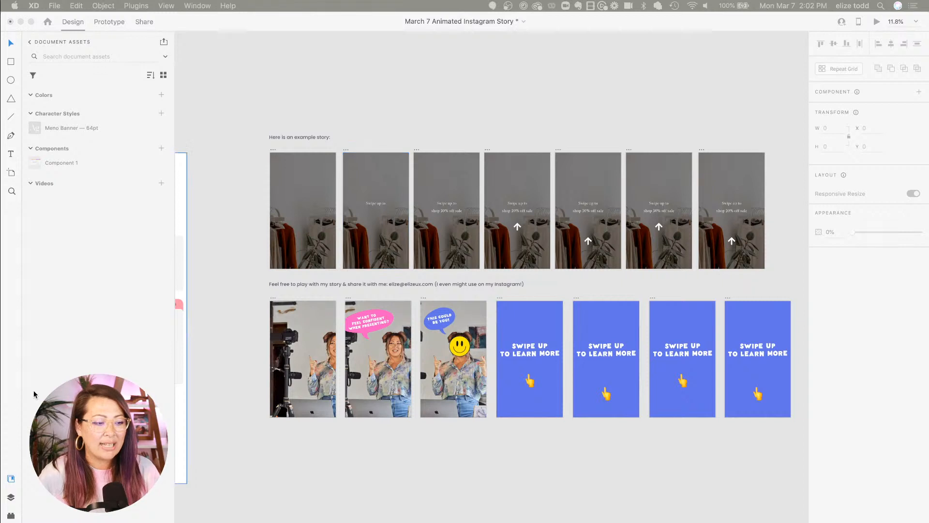
pyautogui.scroll(-2, 485, 115)
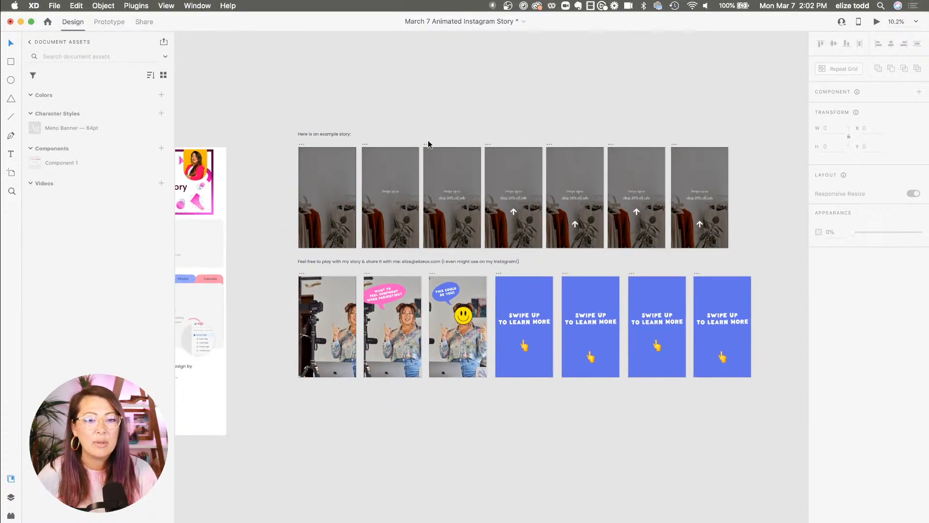
# Preview the example story starting from its first canvas, then close the preview window
pyautogui.click(300, 145)
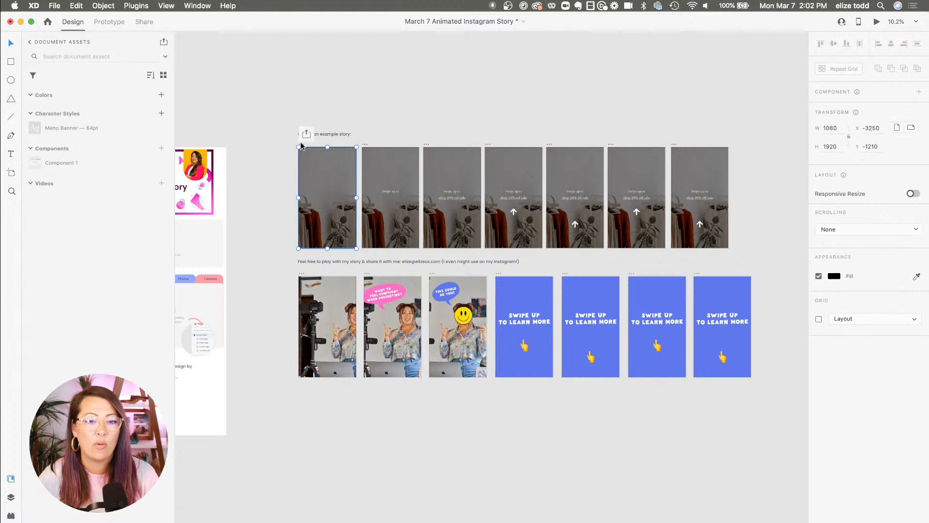
pyautogui.click(876, 23)
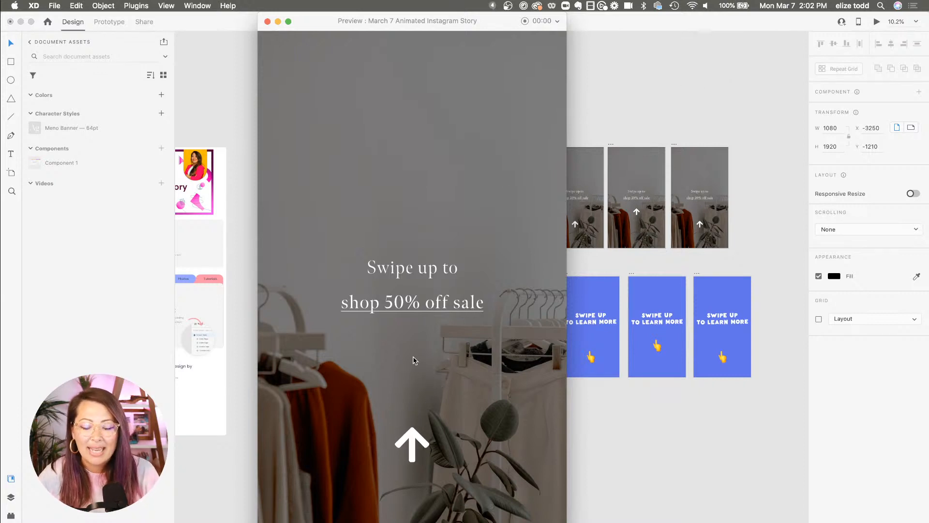
pyautogui.click(267, 22)
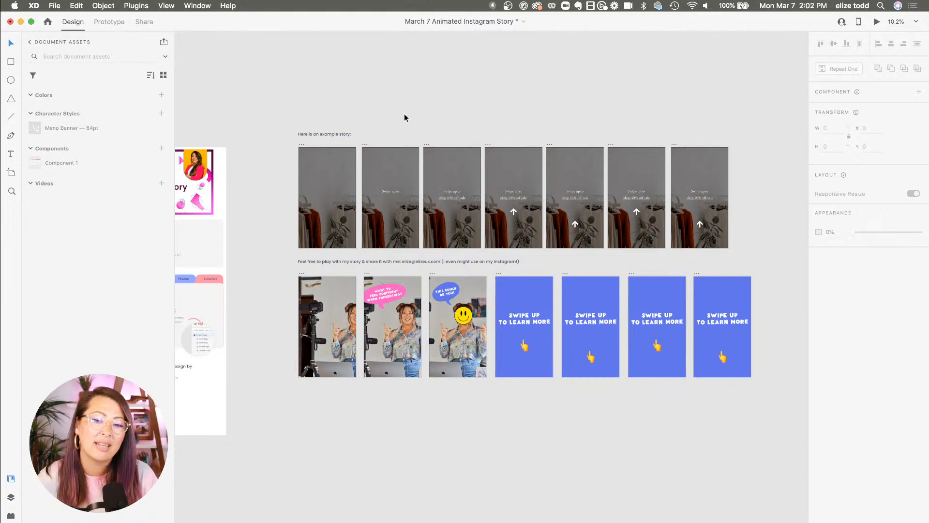
# Zoom in to inspect the last example story canvases and their swipe-up text
pyautogui.scroll(-2, 404, 117)
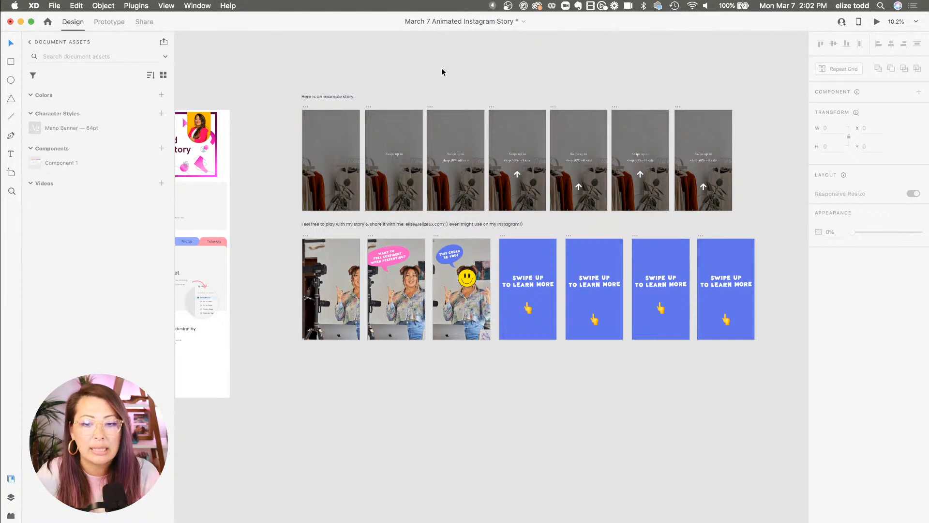
pyautogui.hscroll(2, 441, 72)
pyautogui.scroll(5, 629, 86)
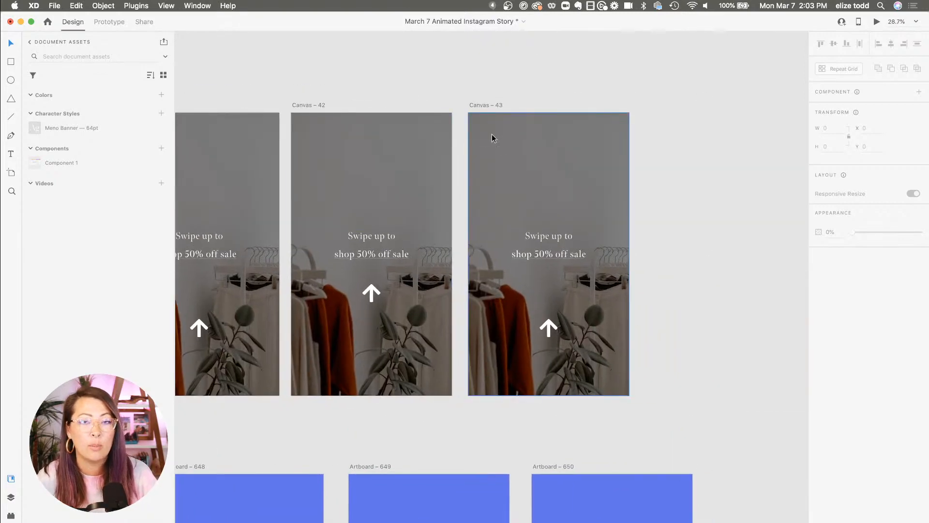
pyautogui.scroll(-2, 570, 106)
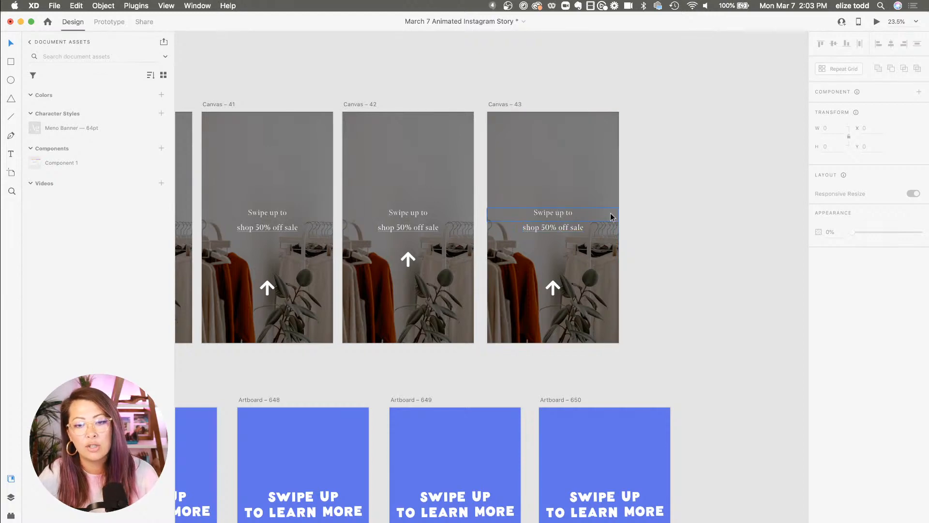
pyautogui.scroll(-2, 612, 216)
pyautogui.scroll(-3, 571, 257)
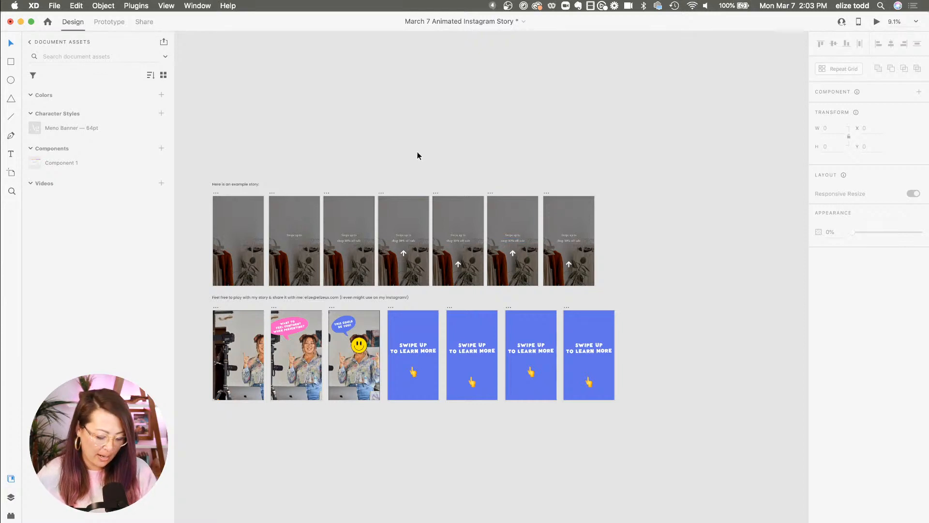
# Add an Instagram Story artboard beside the example frames and move it up level with them
pyautogui.press('a')
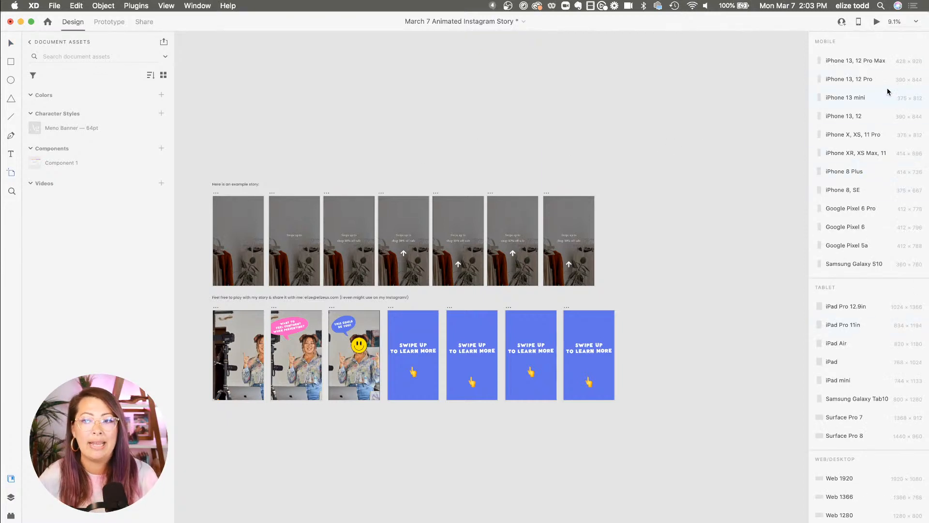
pyautogui.scroll(-5, 854, 227)
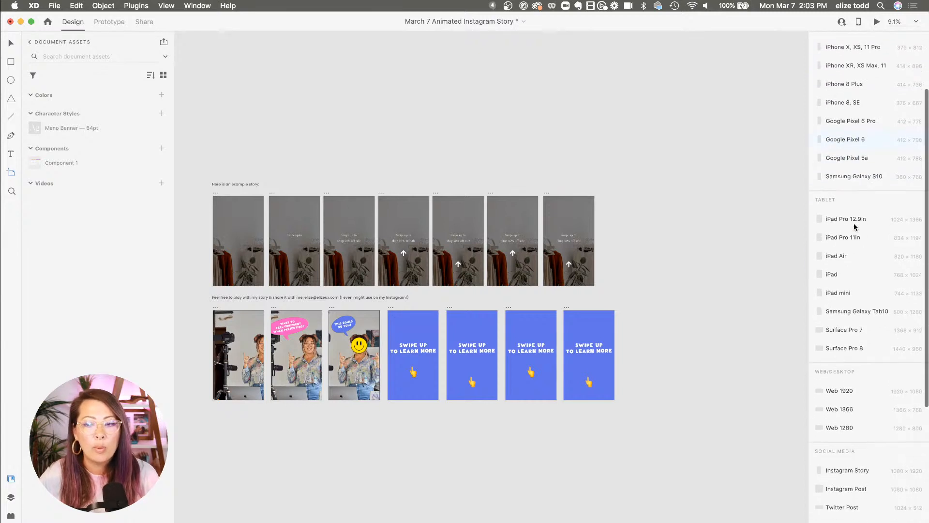
pyautogui.scroll(-3, 850, 323)
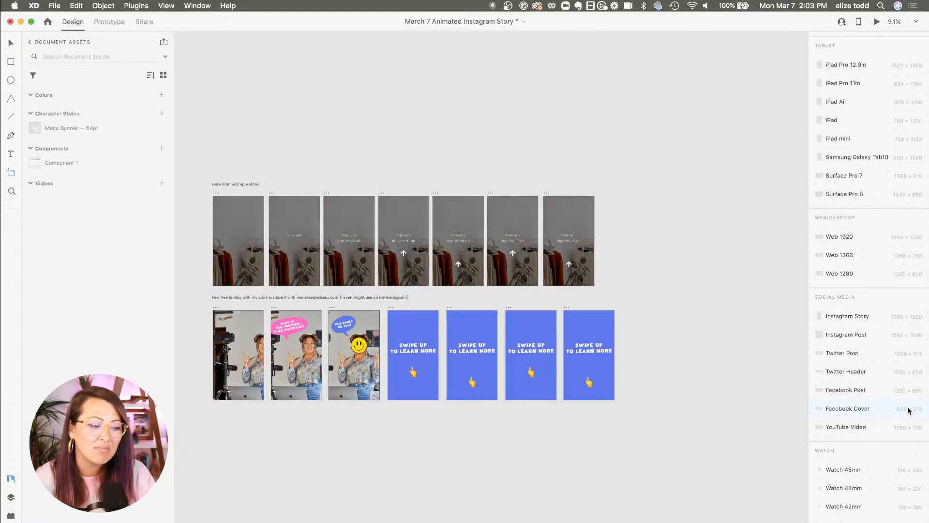
pyautogui.click(854, 315)
pyautogui.scroll(3, 850, 320)
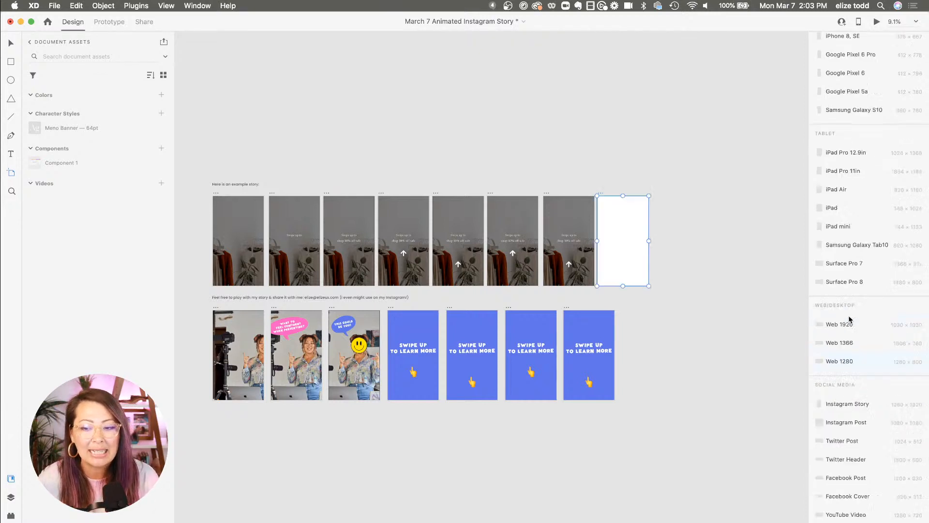
pyautogui.scroll(5, 848, 319)
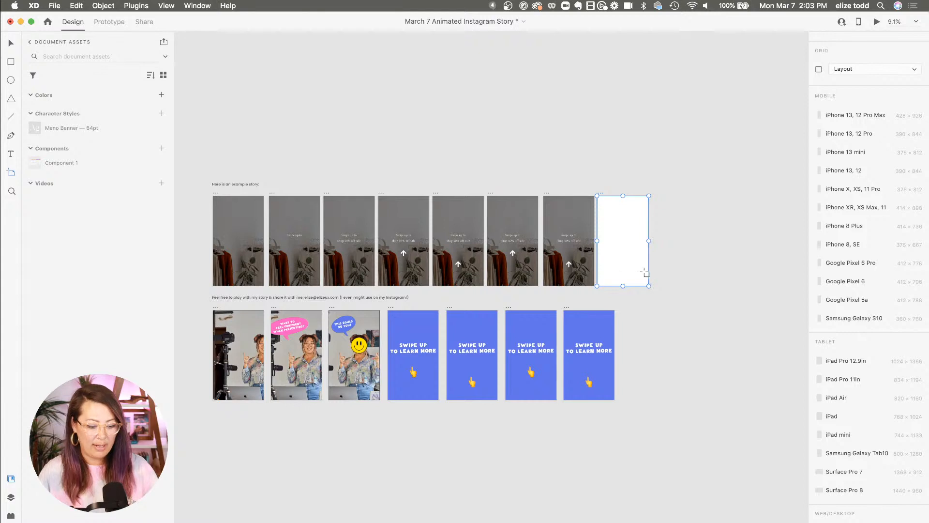
pyautogui.press('v')
pyautogui.moveTo(600, 196); pyautogui.dragTo(599, 154)
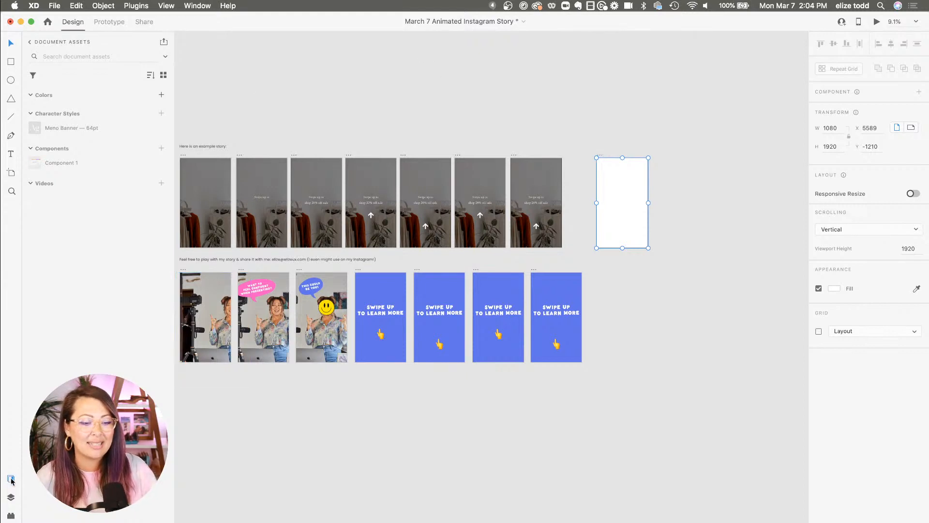
# Open the Free Stock Search plugin and browse its clothing store photo results
pyautogui.click(10, 517)
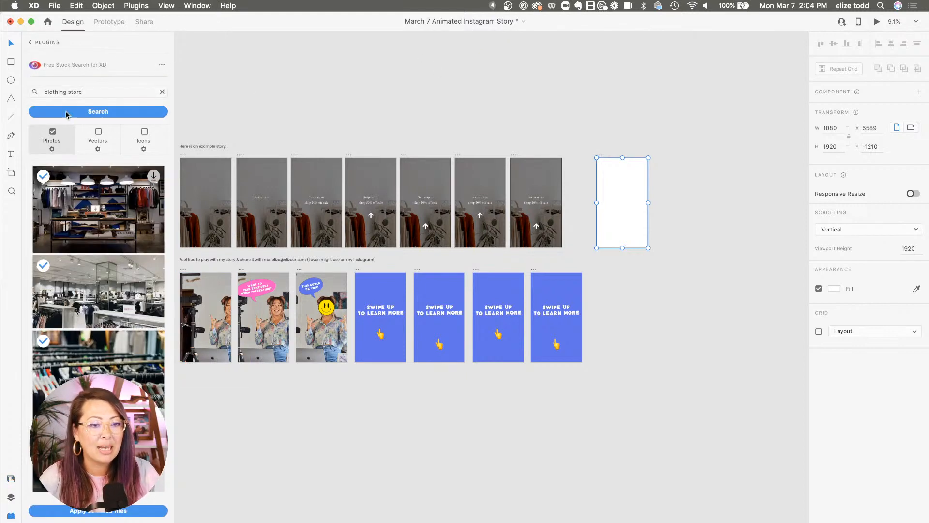
pyautogui.tripleClick(95, 89)
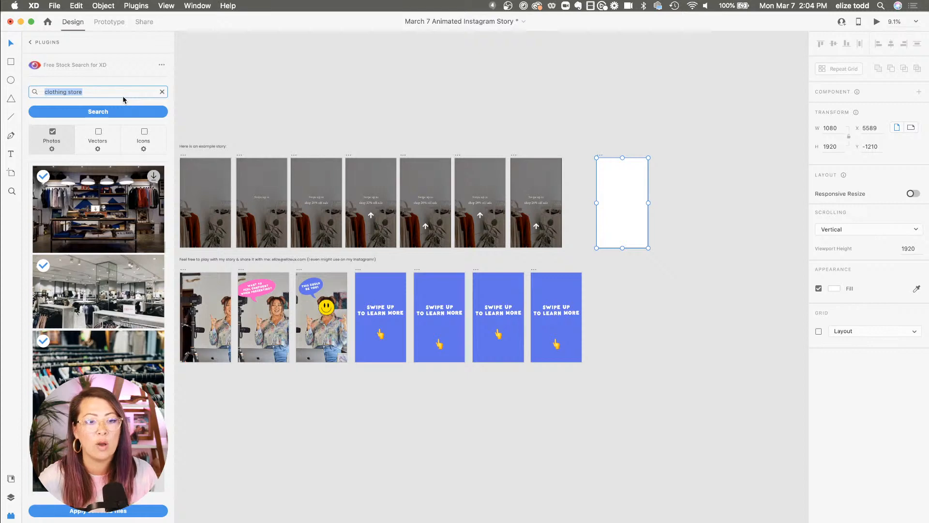
pyautogui.scroll(-5, 119, 215)
pyautogui.scroll(-2, 119, 215)
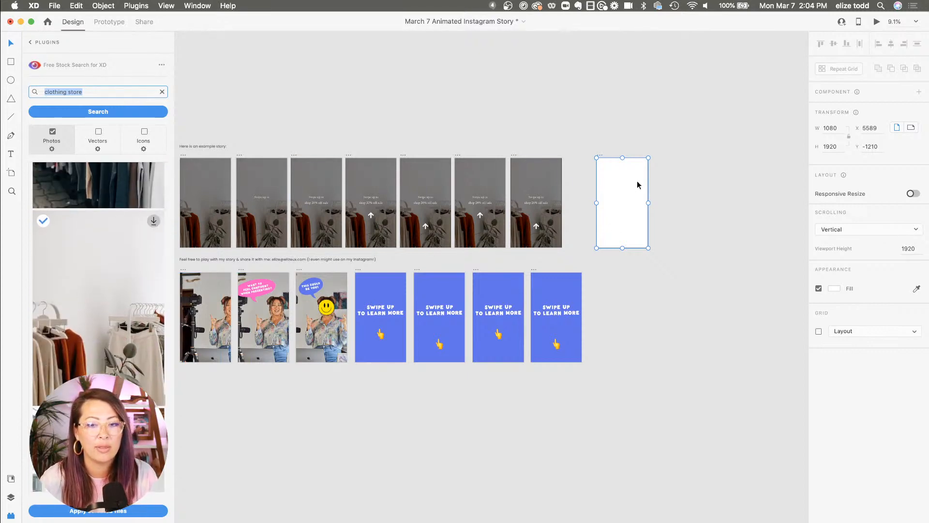
pyautogui.click(662, 180)
pyautogui.scroll(2, 662, 180)
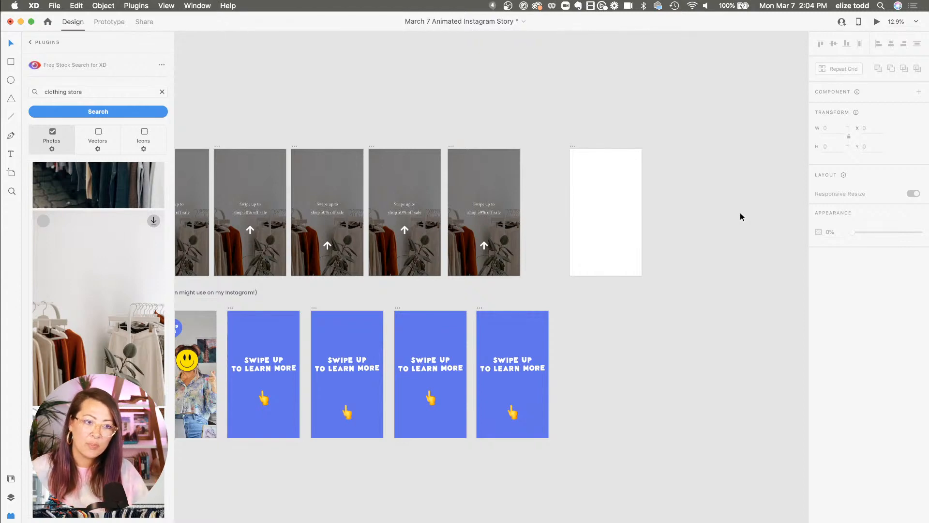
# Draw a rectangle covering the whole new Instagram Story artboard, 1080 × 1920
pyautogui.click(11, 62)
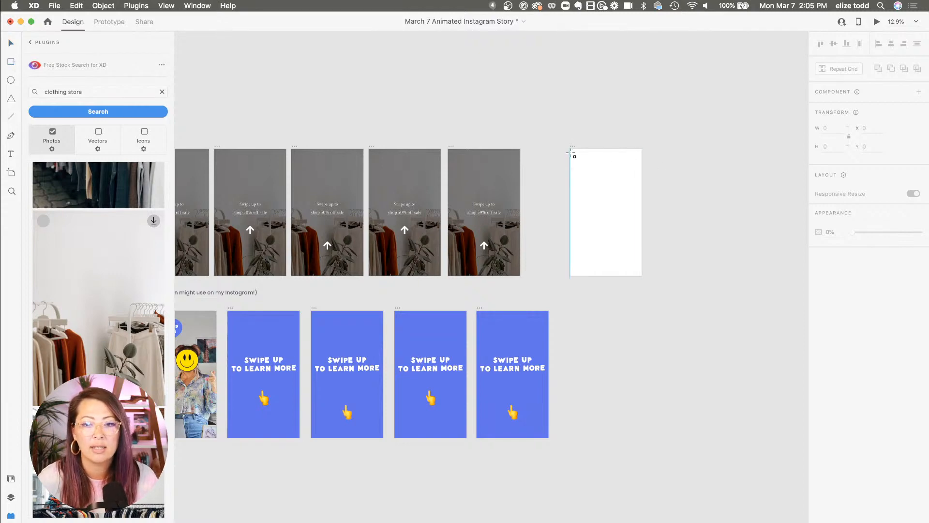
pyautogui.moveTo(571, 150); pyautogui.dragTo(642, 275)
pyautogui.scroll(5, 645, 185)
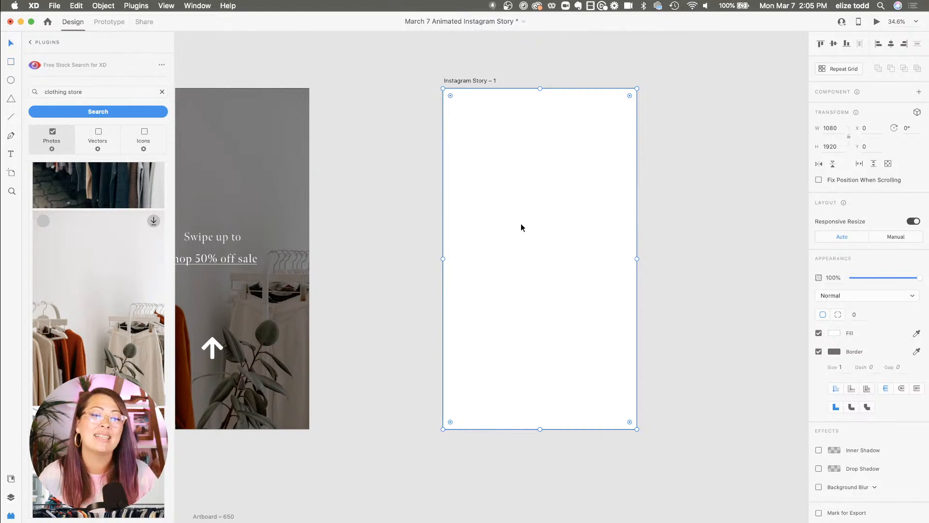
pyautogui.moveTo(511, 224)
pyautogui.mouseDown()
pyautogui.moveTo(454, 224)
pyautogui.moveTo(511, 228)
pyautogui.mouseUp()
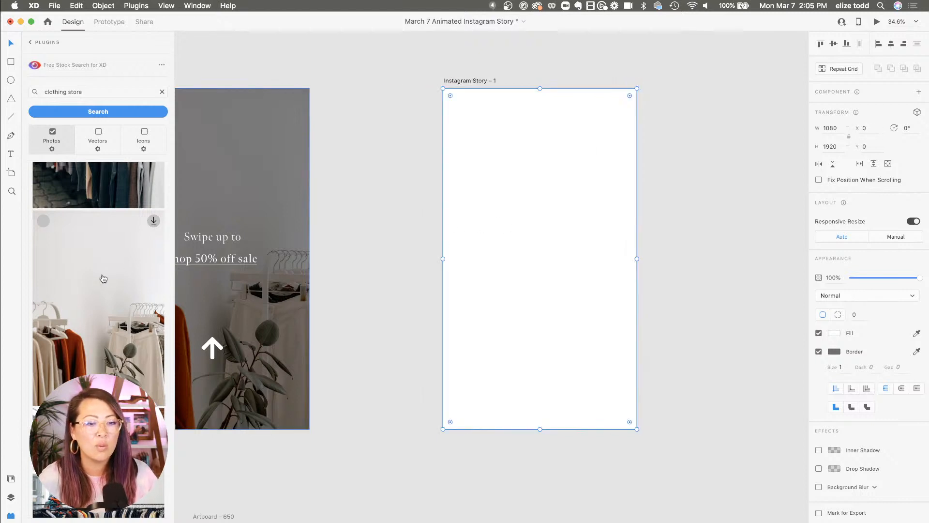
# Fill the rectangle with the stock photo of clothing racks and a plant
pyautogui.click(103, 278)
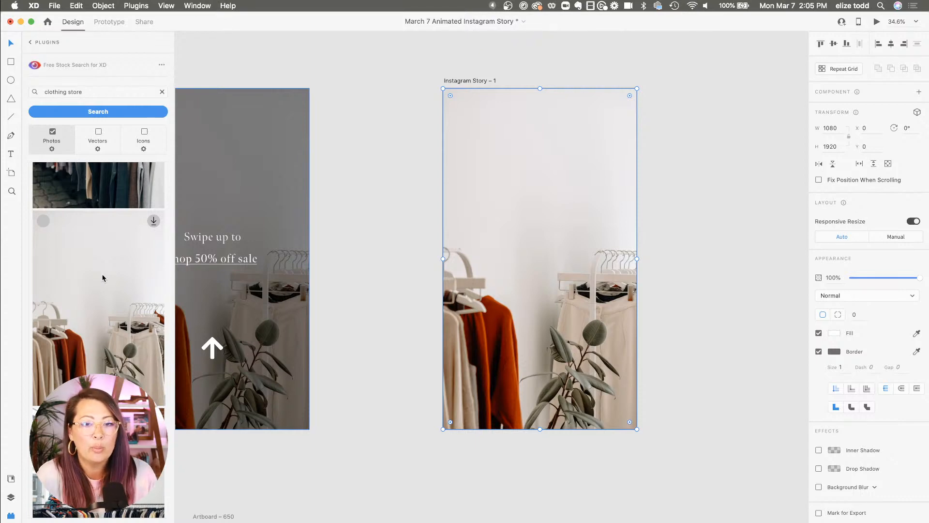
pyautogui.scroll(-3, 102, 277)
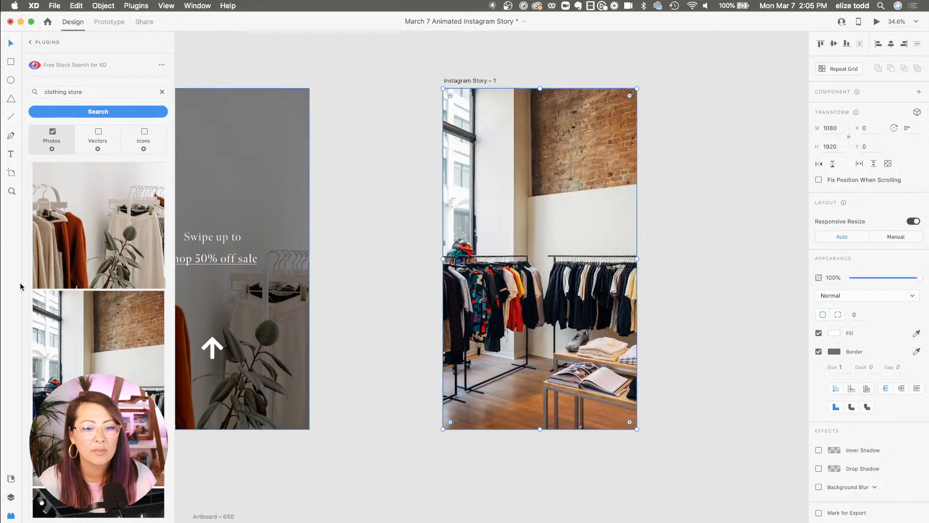
pyautogui.click(62, 236)
pyautogui.scroll(-6, 62, 236)
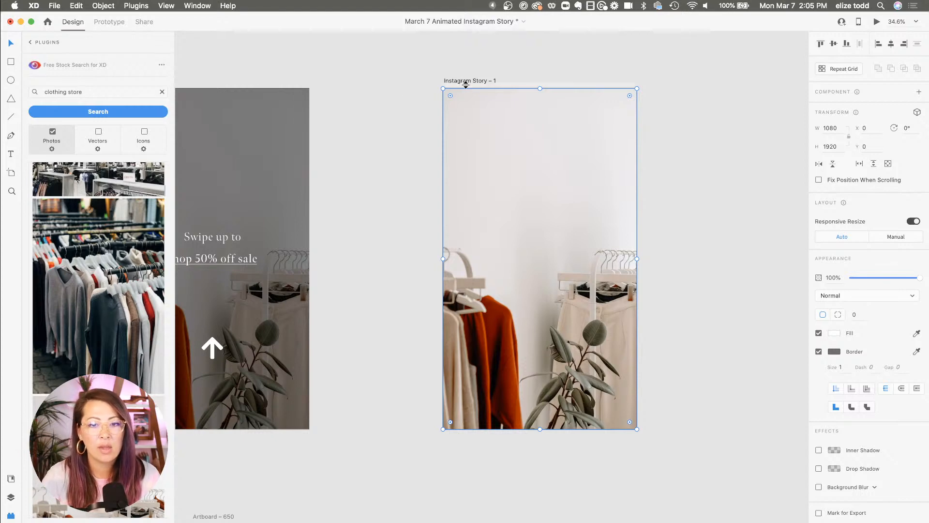
pyautogui.scroll(-3, 515, 81)
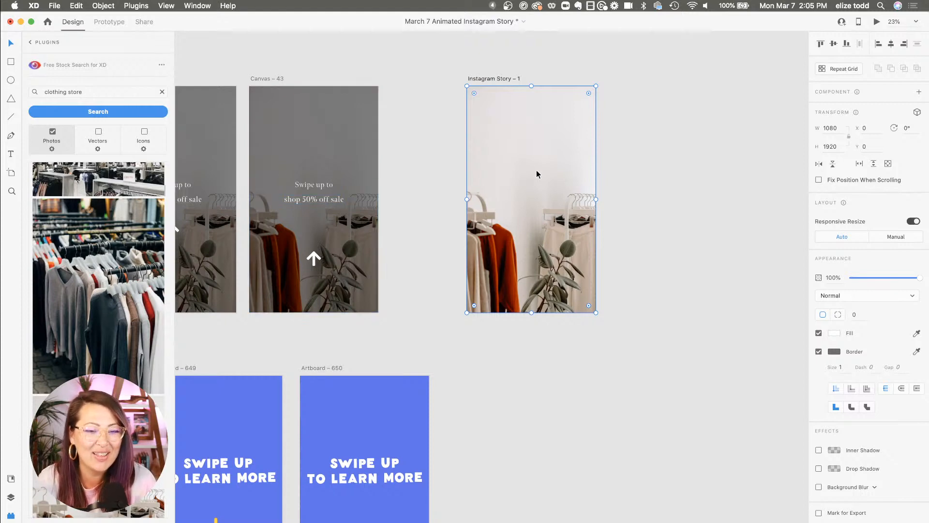
pyautogui.click(344, 155)
pyautogui.moveTo(344, 155); pyautogui.dragTo(375, 154)
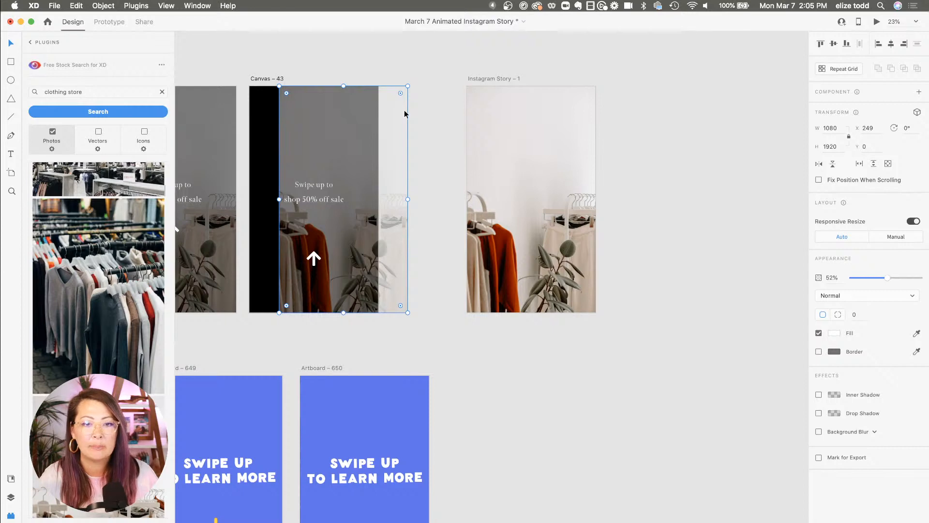
pyautogui.press('super+z')
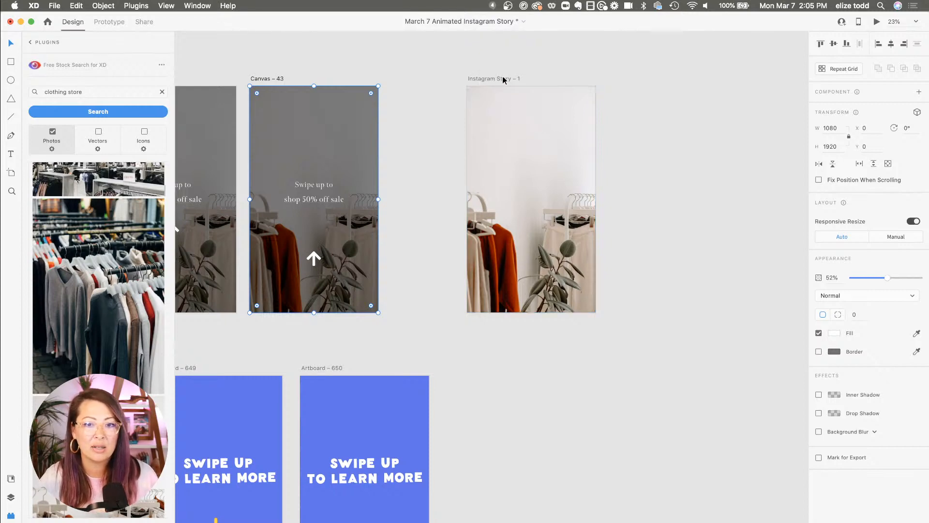
# Shift the photo rightward inside the Instagram Story artboard to about X 271
pyautogui.scroll(3, 506, 80)
pyautogui.click(467, 86)
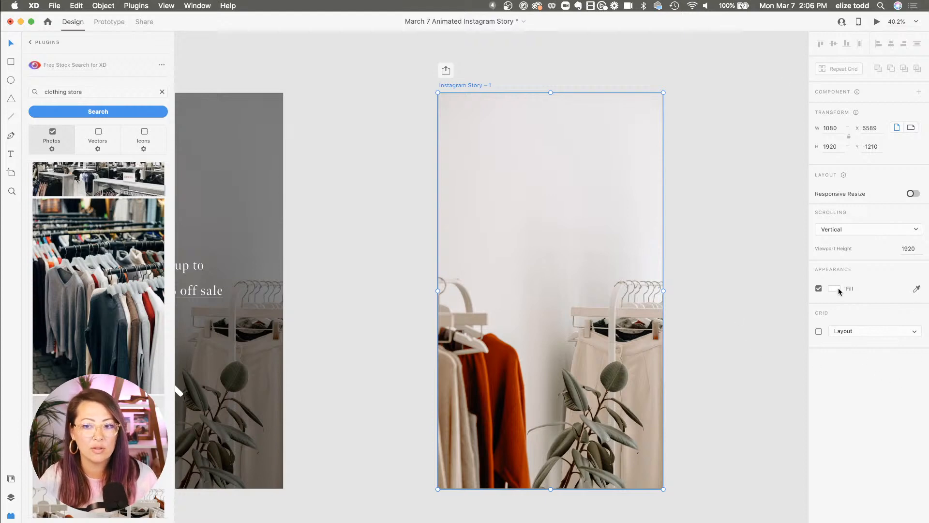
pyautogui.moveTo(586, 268); pyautogui.dragTo(640, 268)
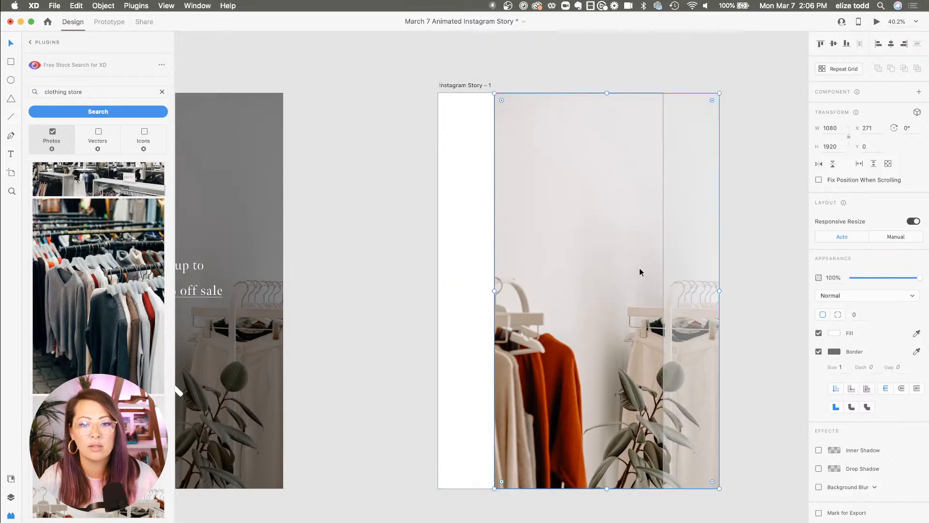
# Set the Instagram Story artboard's background fill to black, #000000
pyautogui.click(466, 86)
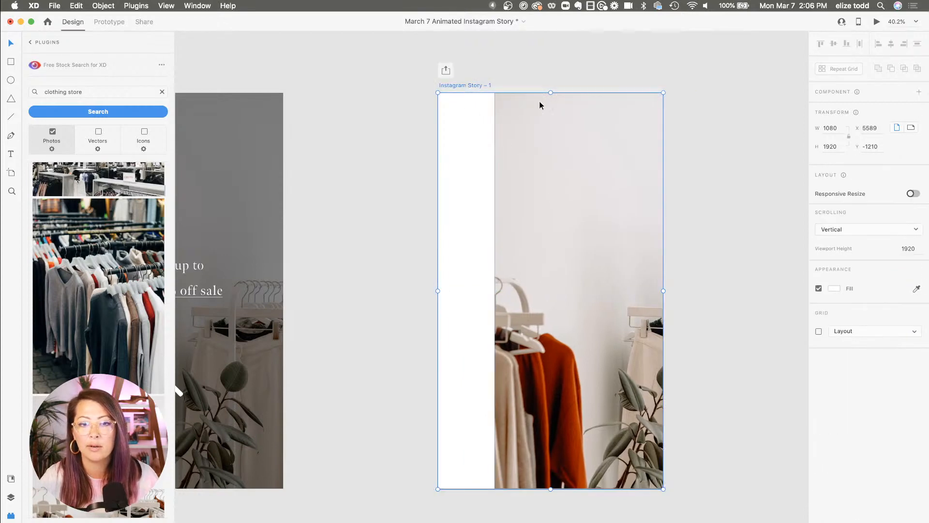
pyautogui.click(834, 289)
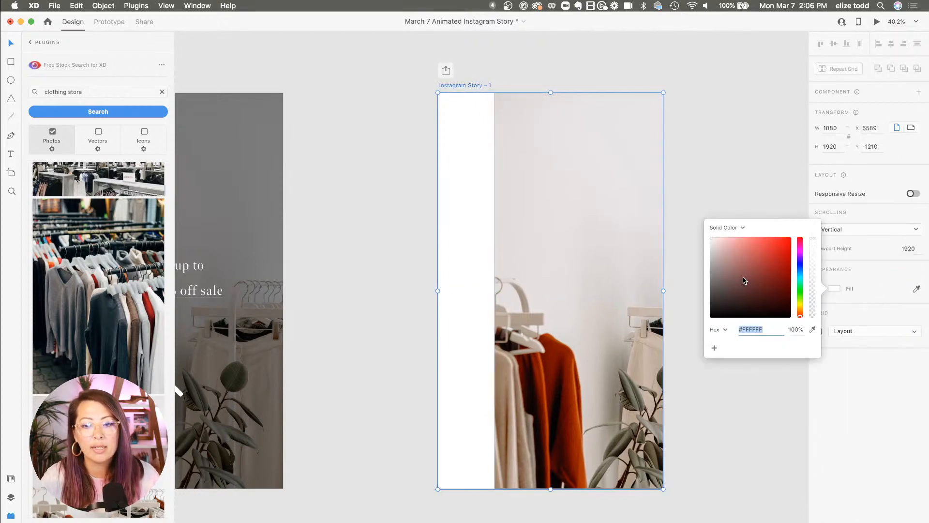
pyautogui.moveTo(742, 280)
pyautogui.mouseDown()
pyautogui.moveTo(773, 251)
pyautogui.moveTo(798, 245)
pyautogui.moveTo(669, 287)
pyautogui.moveTo(696, 285)
pyautogui.moveTo(710, 329)
pyautogui.moveTo(670, 335)
pyautogui.mouseUp()
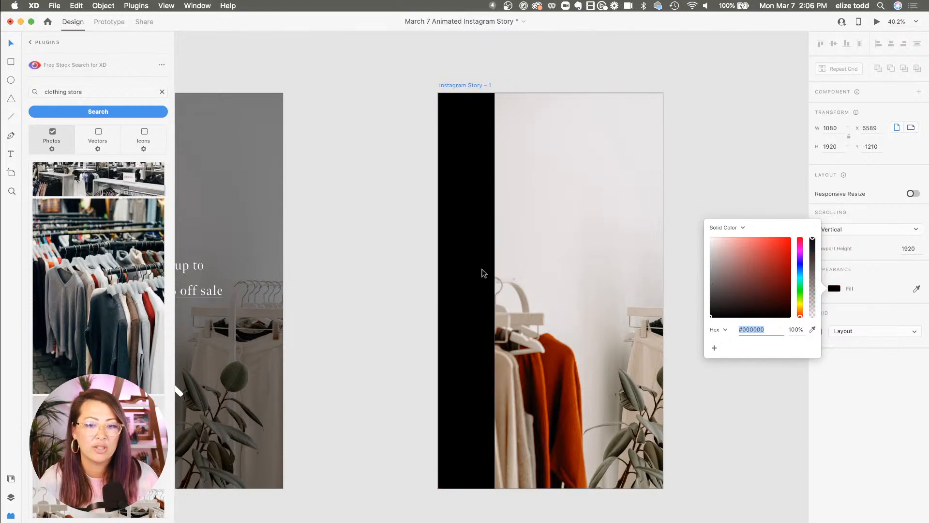
# Move the stock photo rectangle back to the artboard's left edge at X 0
pyautogui.click(566, 226)
pyautogui.moveTo(614, 240); pyautogui.dragTo(556, 240)
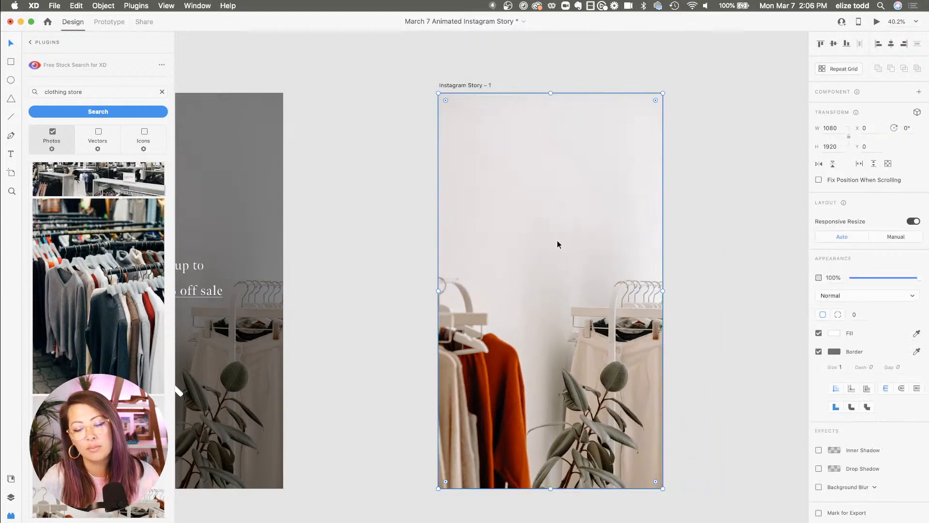
# Lower the photo rectangle's opacity to 47% to darken the background
pyautogui.scroll(-3, 556, 239)
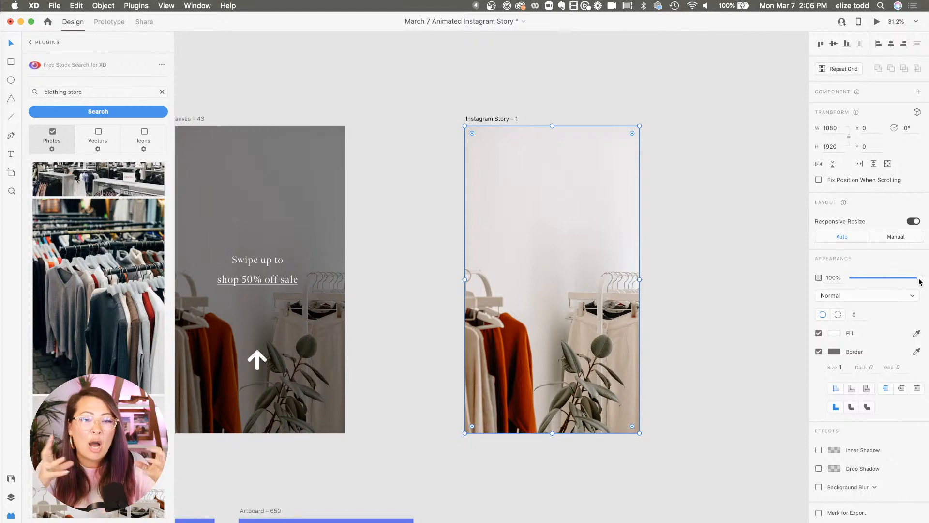
pyautogui.click(660, 254)
pyautogui.click(615, 264)
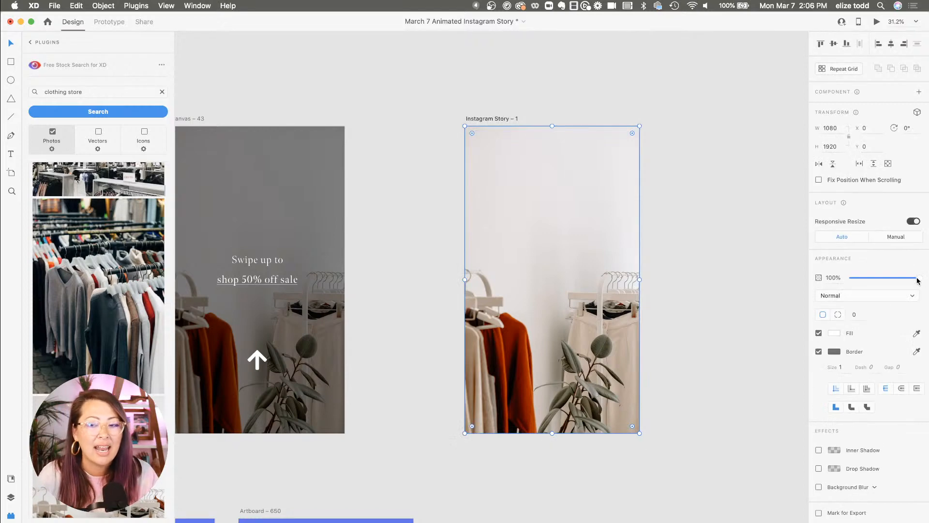
pyautogui.moveTo(919, 278); pyautogui.dragTo(883, 277)
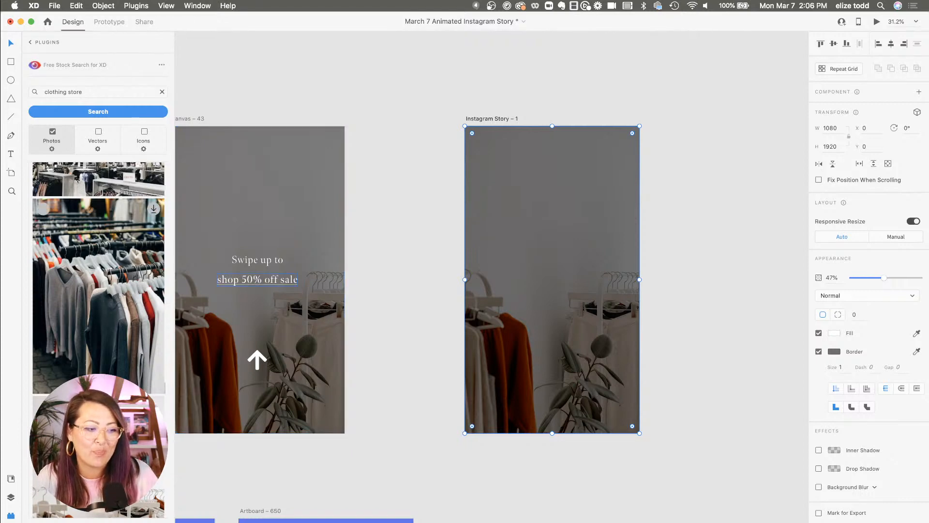
# Add a text line reading "Swipe up to" near the upper middle of the Instagram Story artboard
pyautogui.click(687, 259)
pyautogui.scroll(-3, 687, 258)
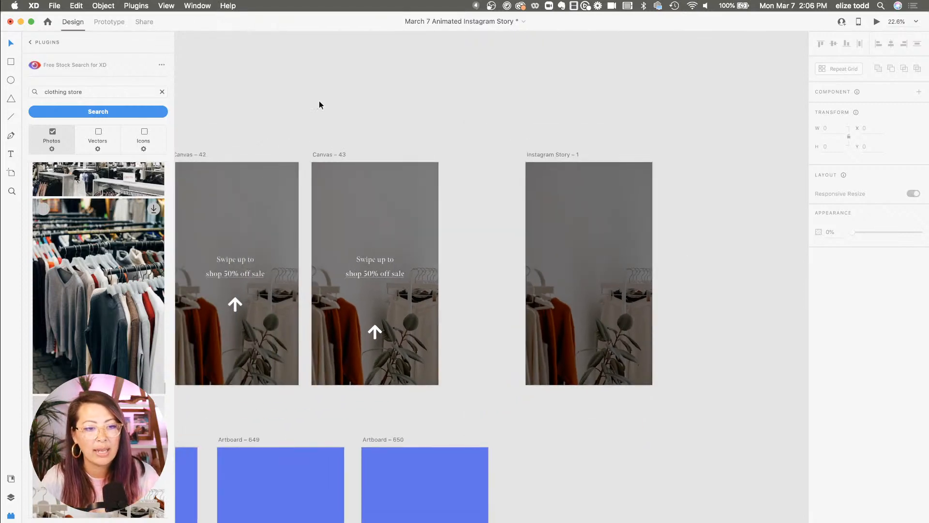
pyautogui.click(10, 155)
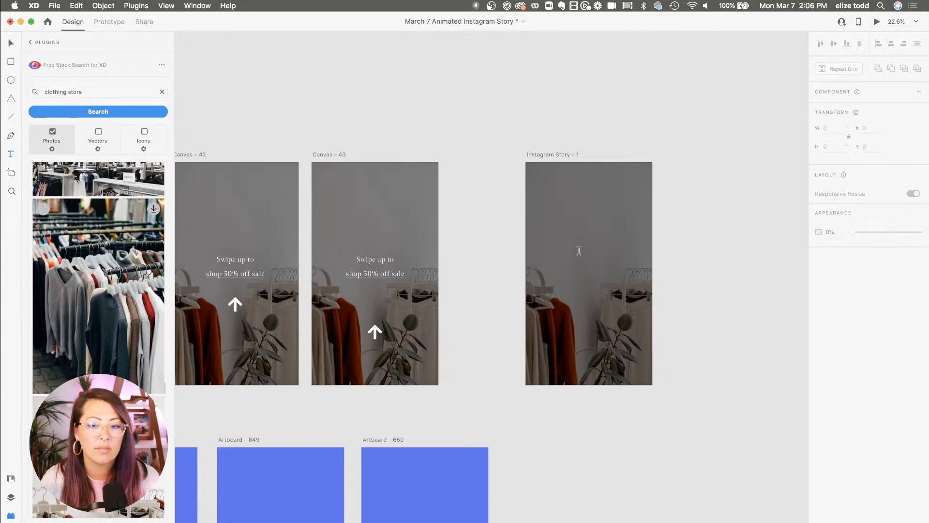
pyautogui.click(580, 250)
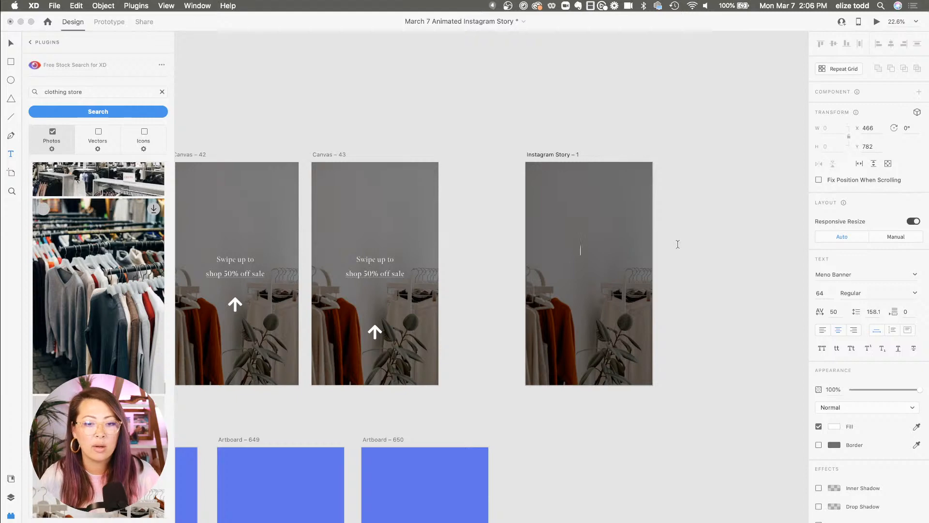
pyautogui.write('Swipe up')
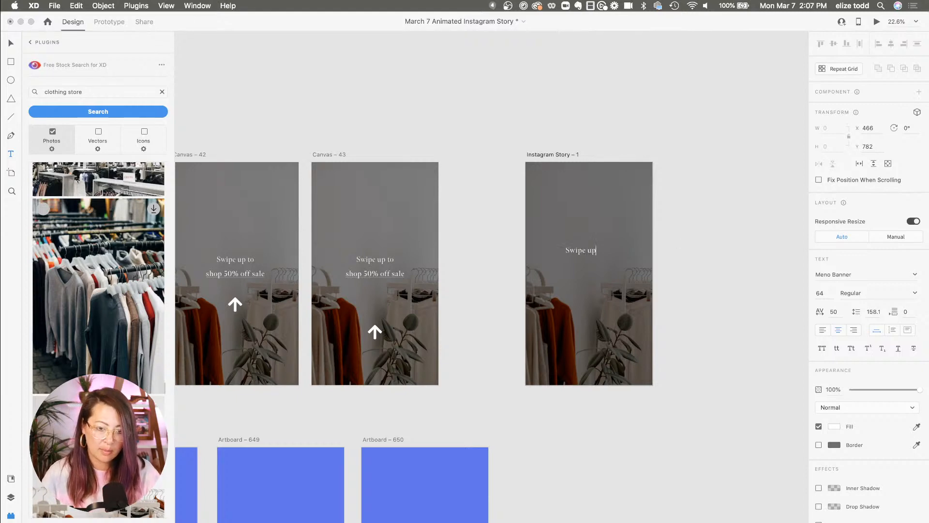
pyautogui.write(' to')
pyautogui.press('Escape')
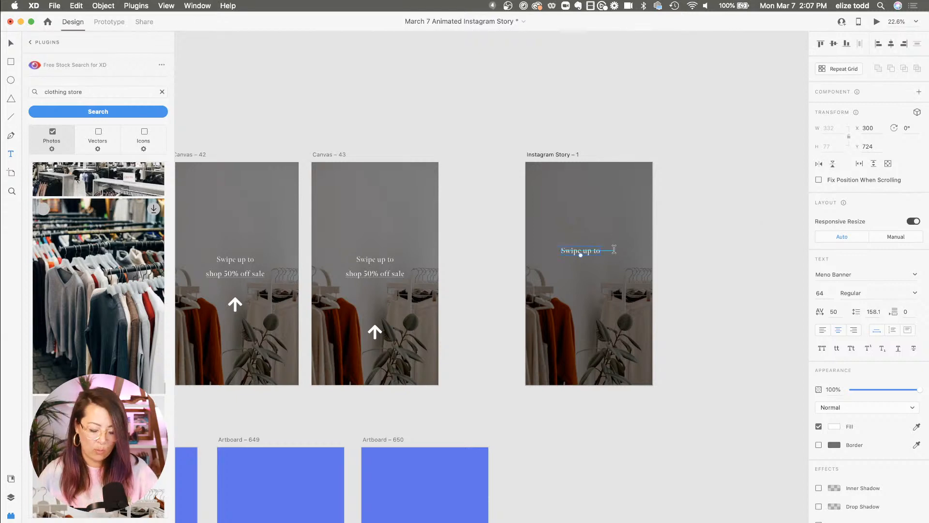
# Replace "Swipe up" in the text with "Click here" so it reads "Click here to"
pyautogui.scroll(3, 615, 250)
pyautogui.doubleClick(550, 250)
pyautogui.moveTo(550, 250); pyautogui.dragTo(478, 252)
pyautogui.click(555, 249)
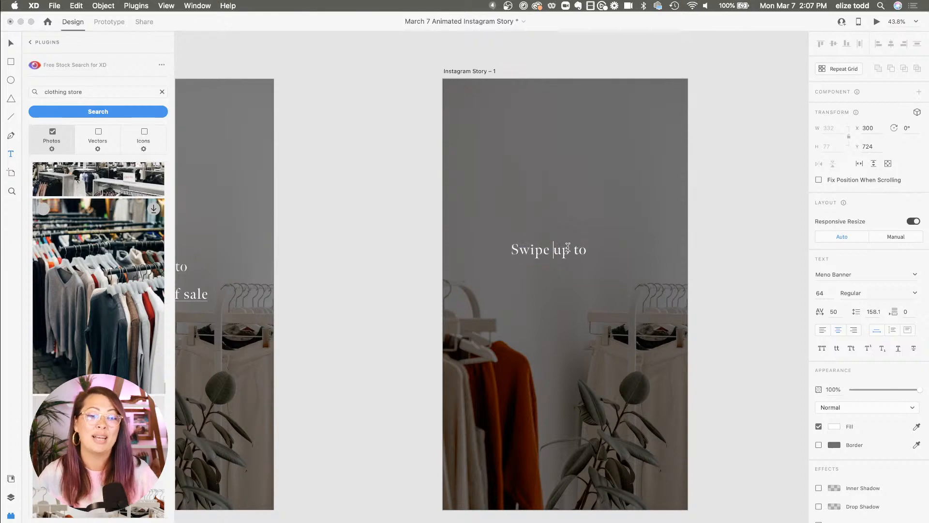
pyautogui.moveTo(570, 249); pyautogui.dragTo(477, 251)
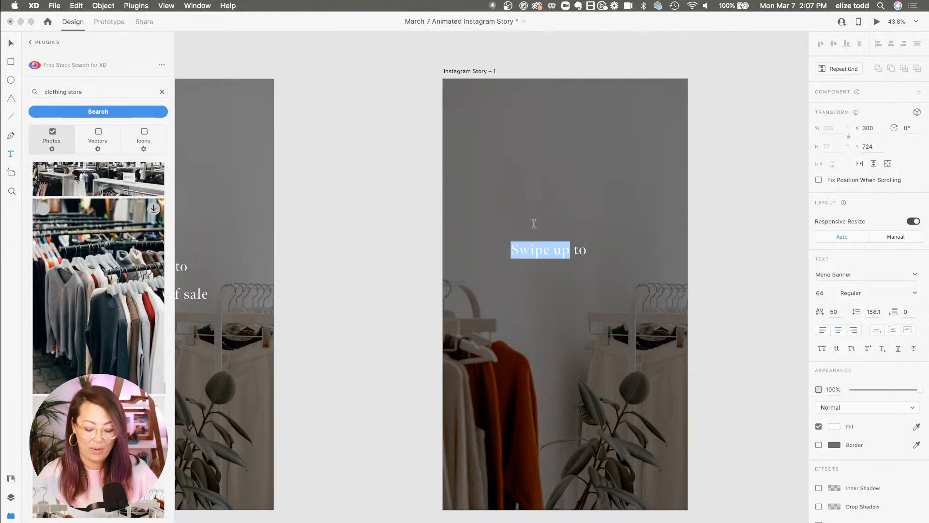
pyautogui.write('Lea')
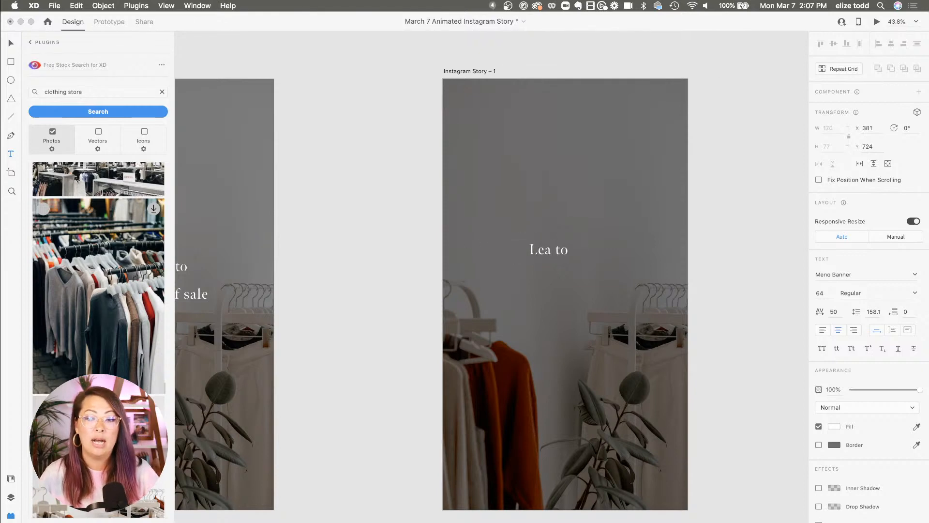
pyautogui.press('BackSpace')
pyautogui.press('BackSpace')
pyautogui.press('BackSpace')
pyautogui.write('Click here')
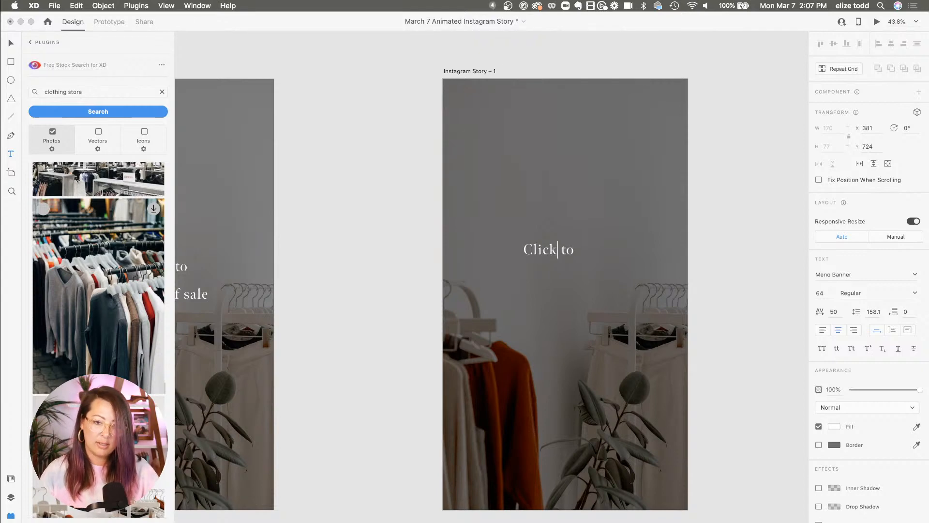
pyautogui.press('Escape')
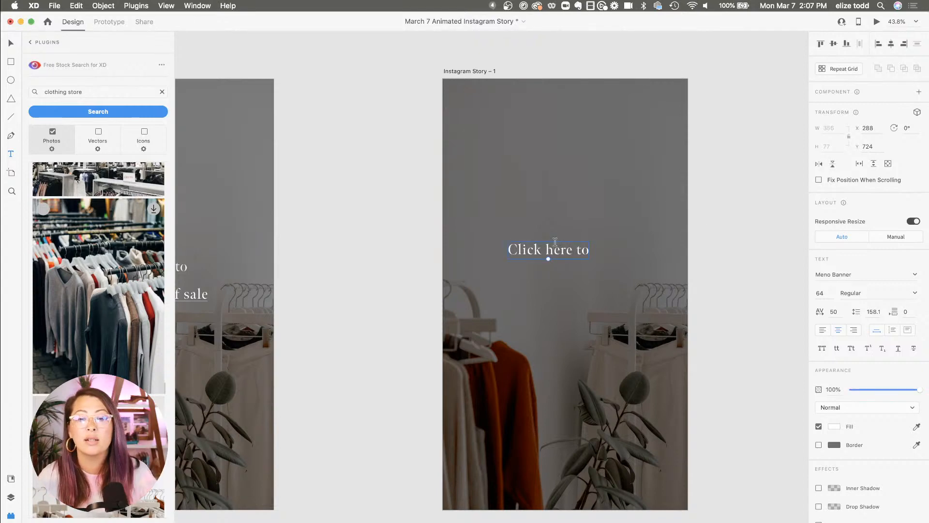
# Nudge the "Click here to" text to centre it horizontally on the artboard
pyautogui.scroll(-3, 554, 242)
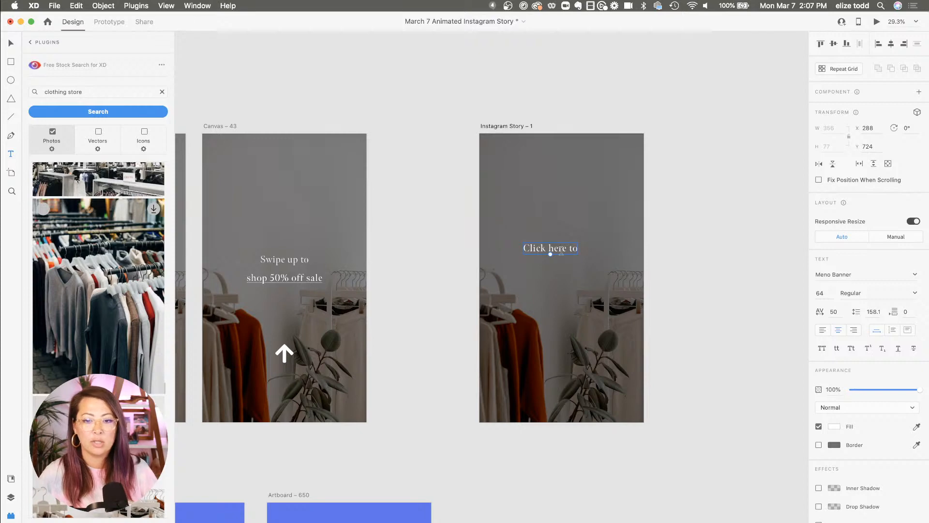
pyautogui.moveTo(555, 253); pyautogui.dragTo(565, 253)
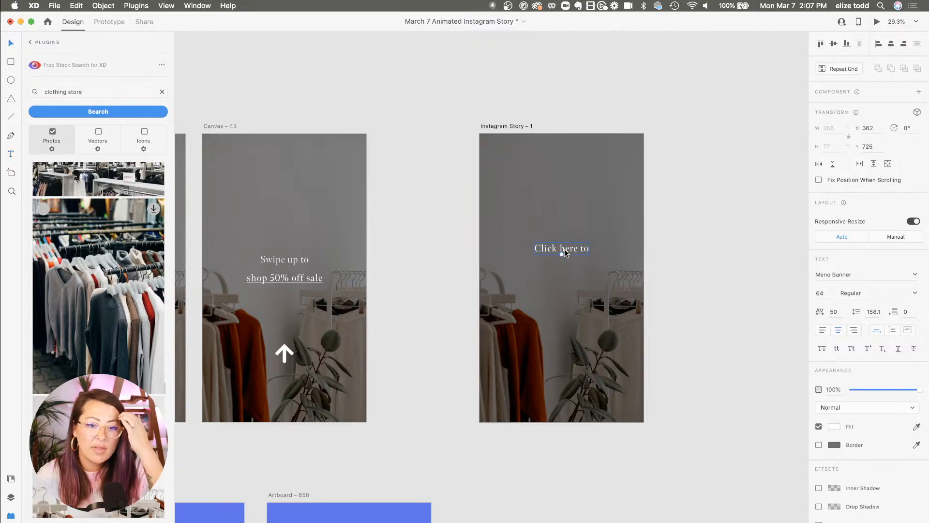
pyautogui.scroll(2, 564, 252)
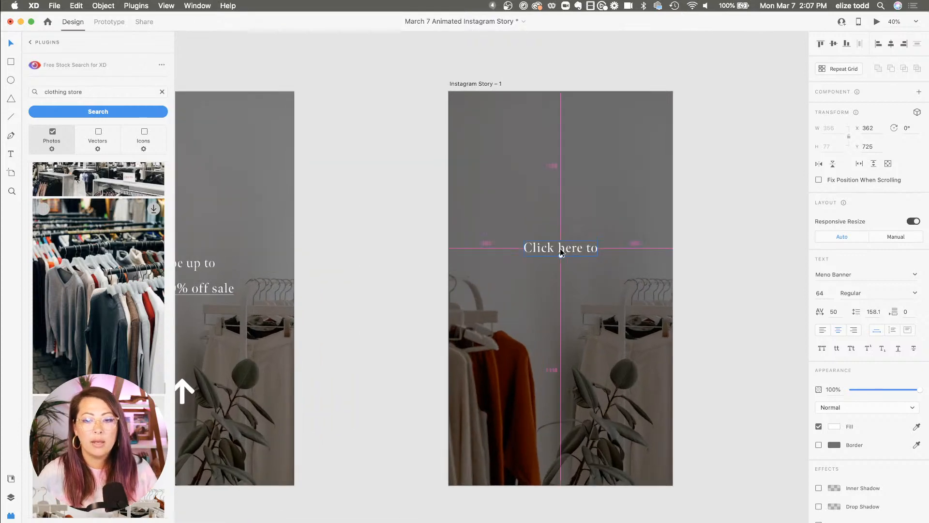
# Duplicate the text line just below the original and change the copy to "Shop 50% off sale"
pyautogui.scroll(-3, 561, 252)
pyautogui.moveTo(562, 251); pyautogui.dragTo(561, 268)
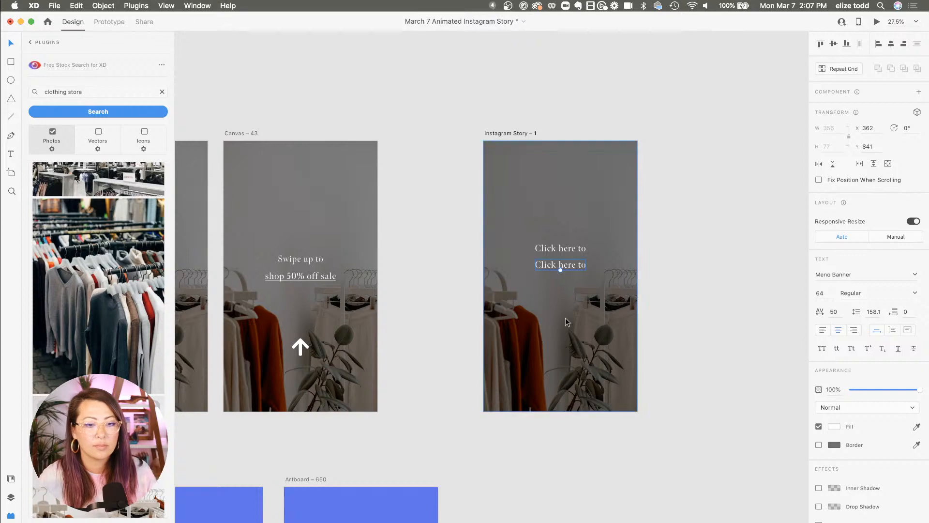
pyautogui.doubleClick(574, 263)
pyautogui.write('Shop 50')
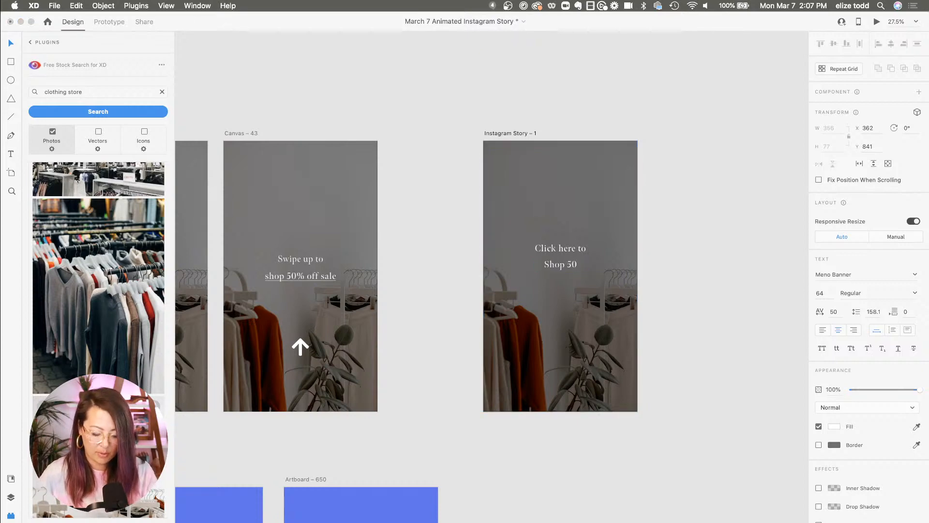
pyautogui.write('% off sale')
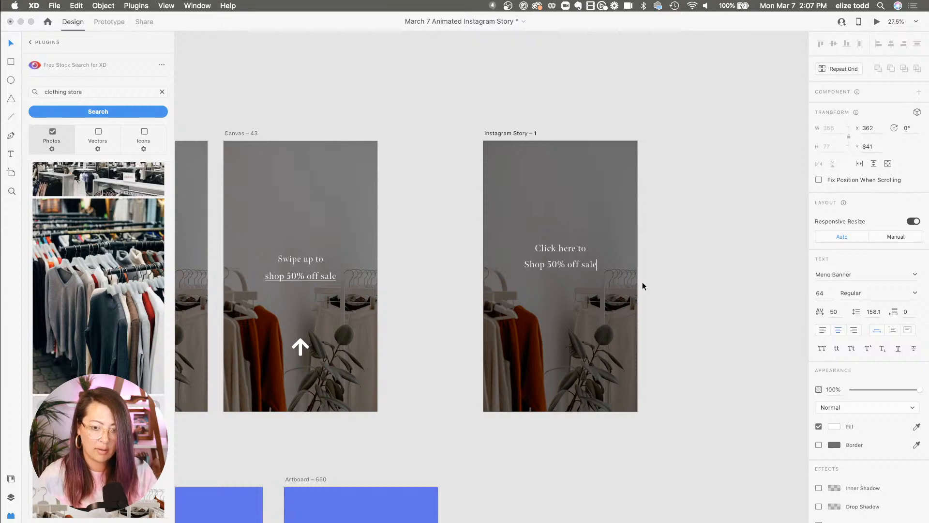
pyautogui.click(561, 245)
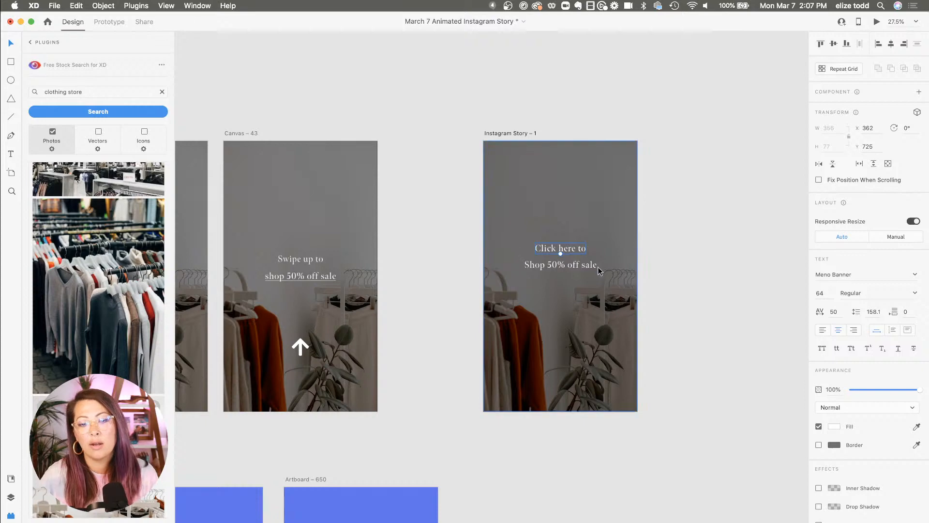
# Inspect the Instagram Story artboard's layers, selecting the text and rectangle layers in turn
pyautogui.click(10, 497)
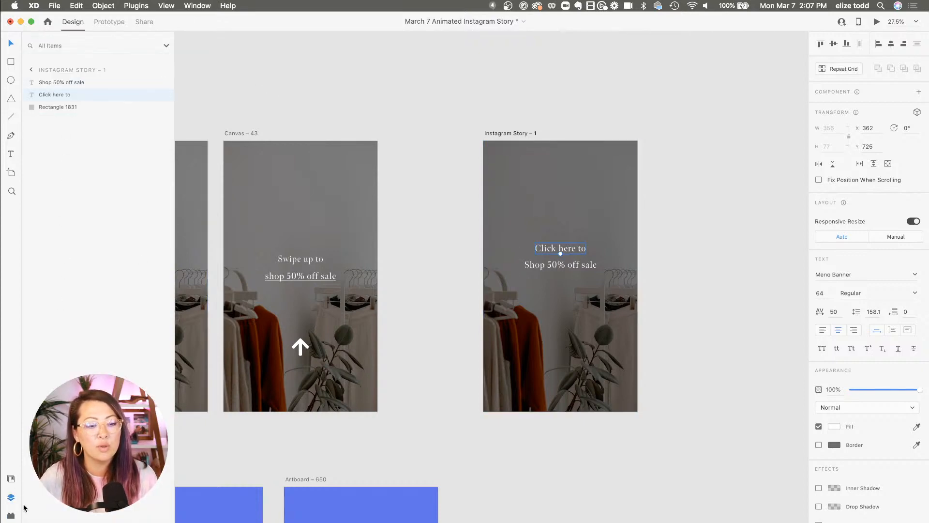
pyautogui.click(64, 85)
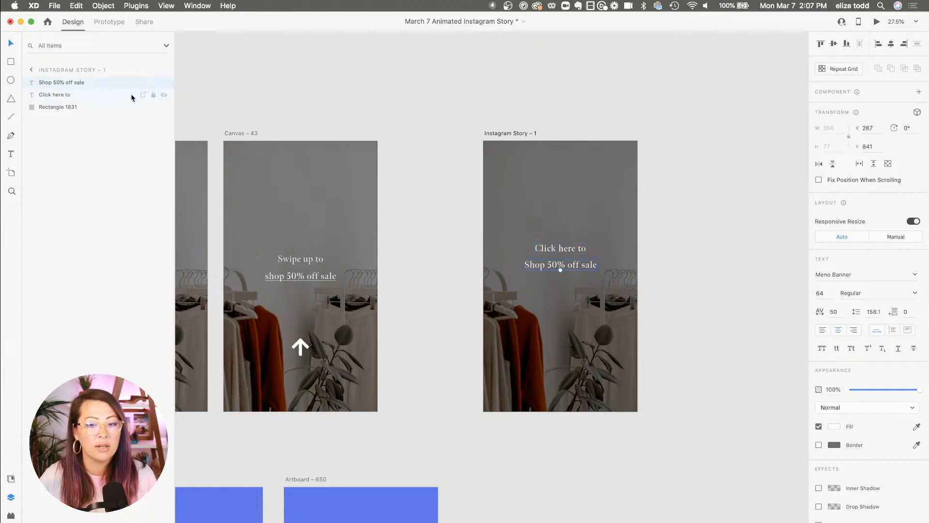
pyautogui.click(72, 107)
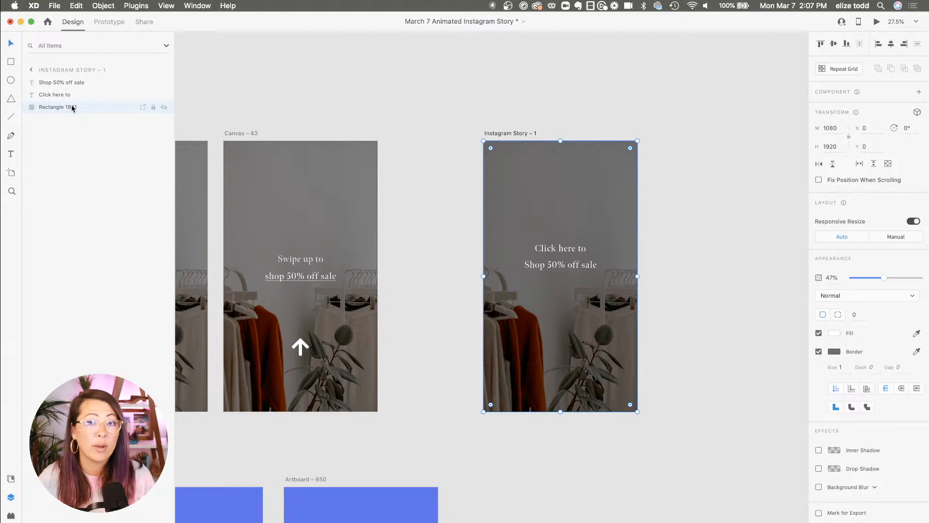
pyautogui.scroll(-3, 631, 192)
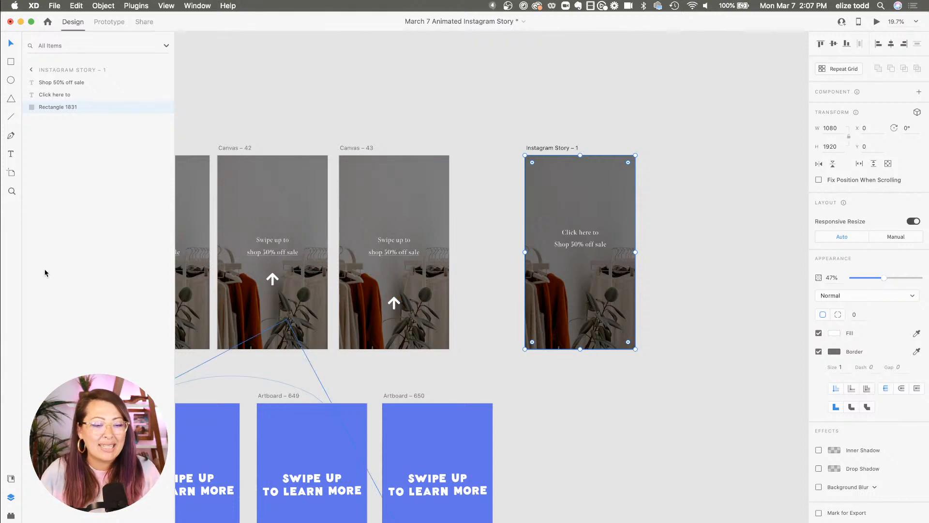
# Open the Icons 4 Design plugin and insert the md-arrow-round-up icon from its arrow results
pyautogui.click(11, 515)
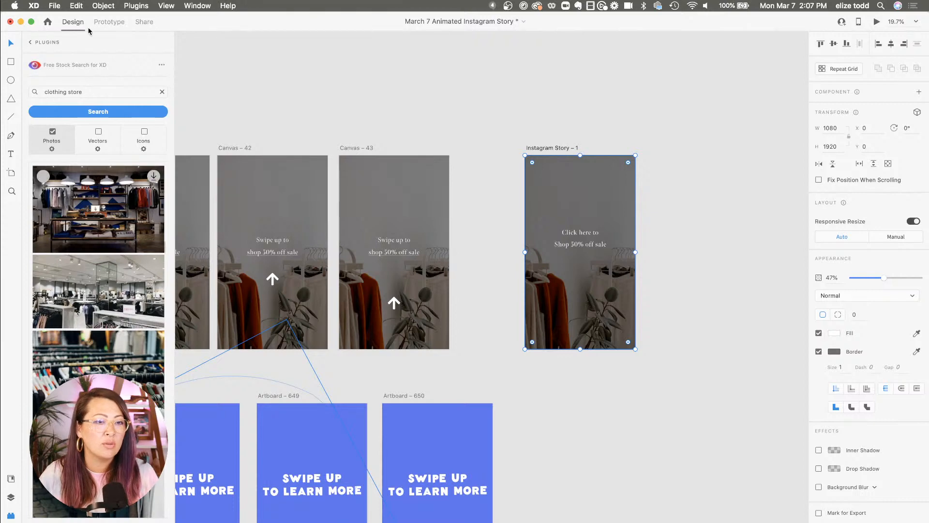
pyautogui.click(42, 42)
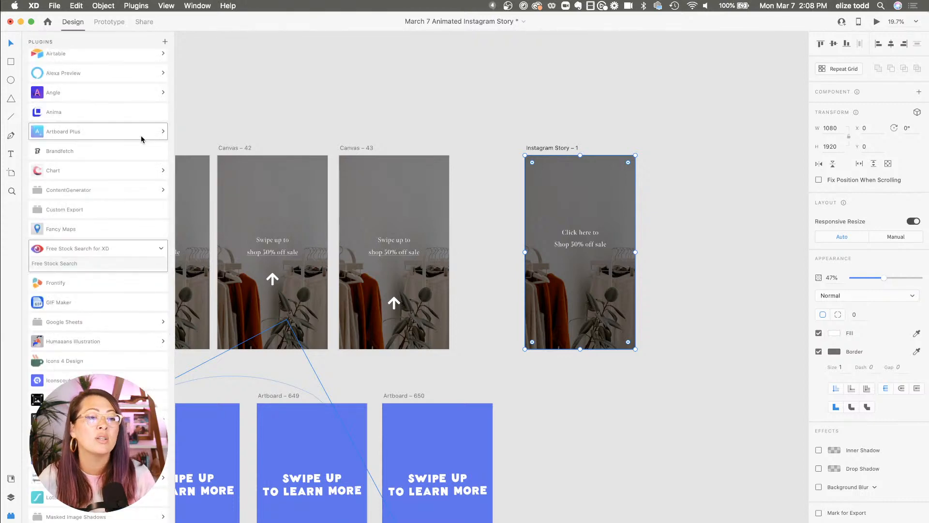
pyautogui.click(85, 360)
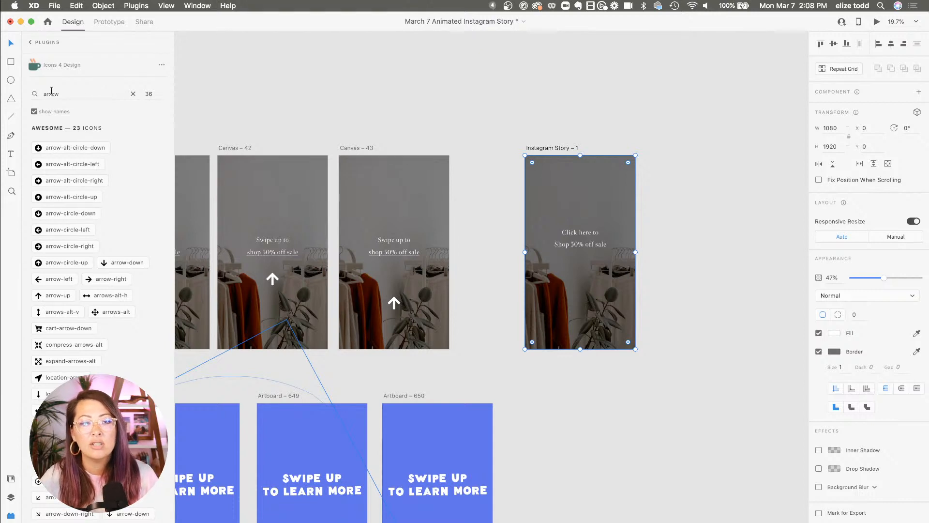
pyautogui.scroll(-20, 94, 232)
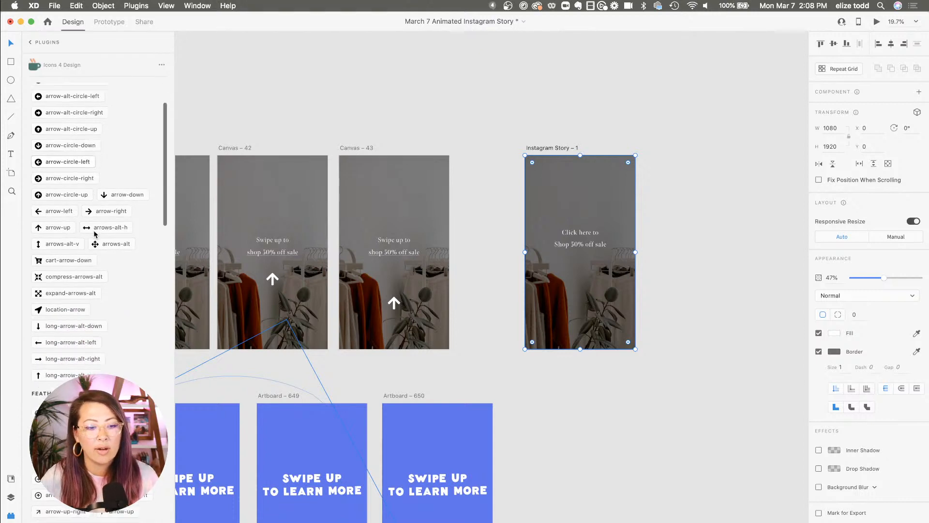
pyautogui.scroll(-2, 94, 235)
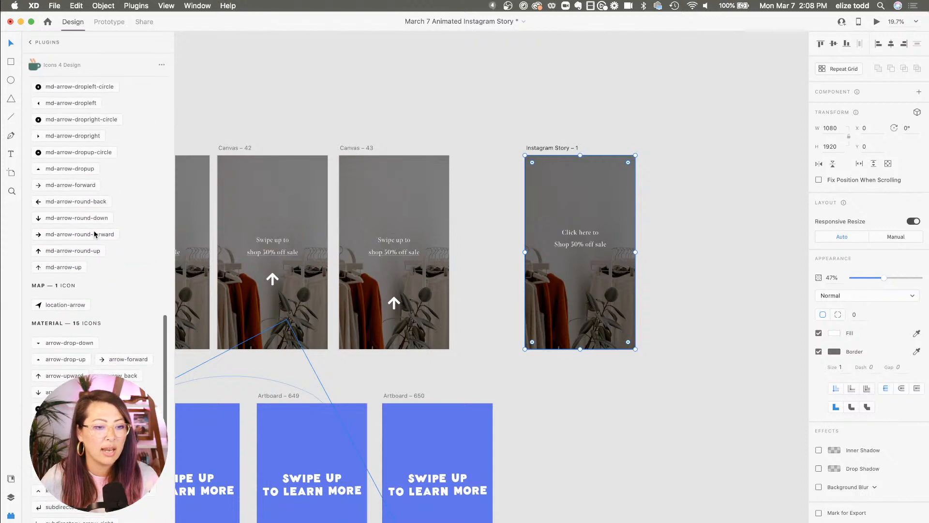
pyautogui.click(61, 252)
pyautogui.scroll(5, 672, 267)
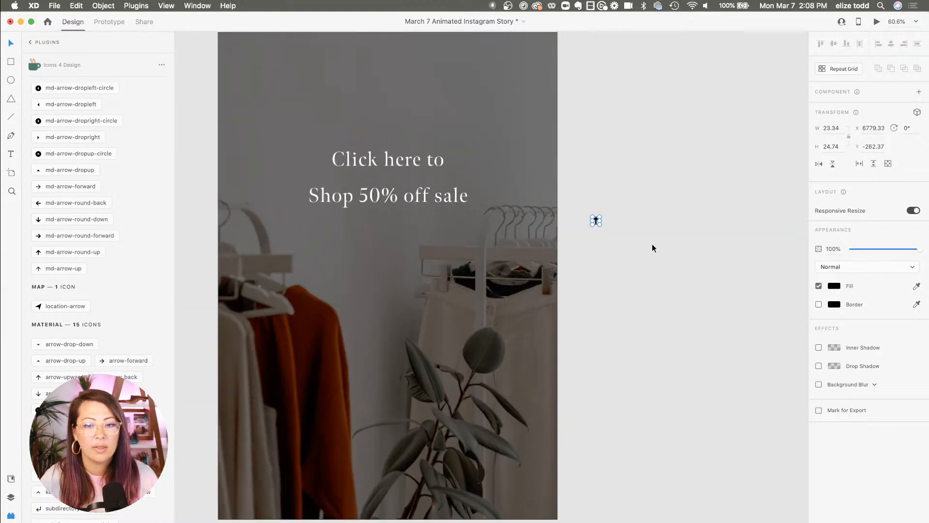
pyautogui.hscroll(-2, 618, 240)
pyautogui.scroll(3, 729, 233)
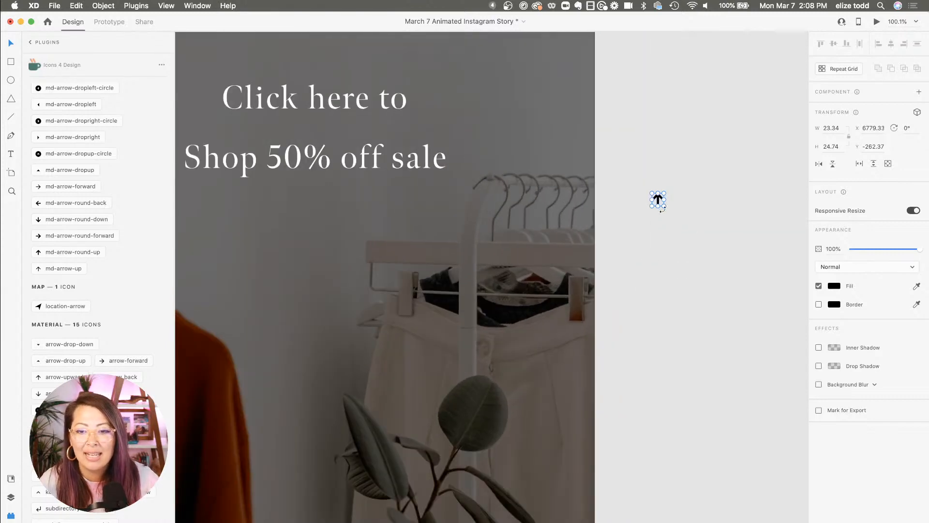
# Move the arrow icon onto the artboard below the text and set its fill to white
pyautogui.moveTo(664, 207); pyautogui.dragTo(604, 354)
pyautogui.scroll(-5, 704, 310)
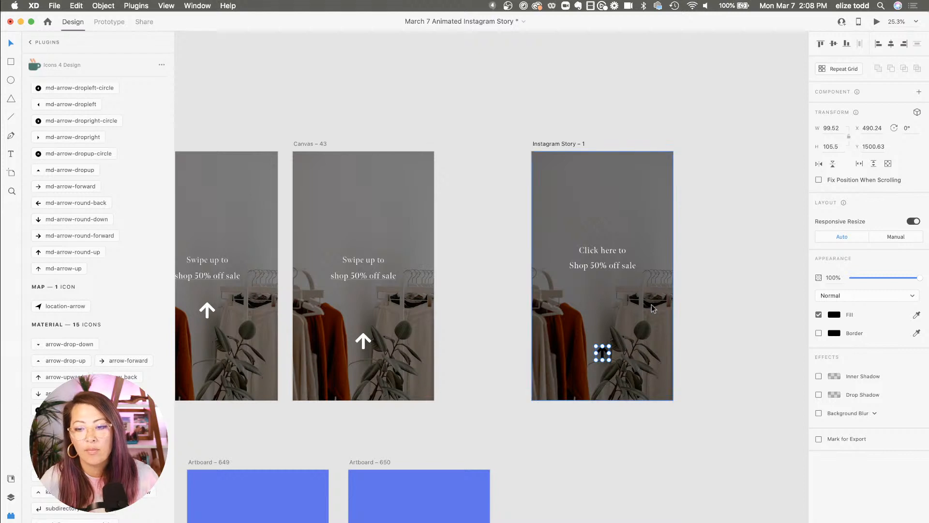
pyautogui.scroll(2, 619, 306)
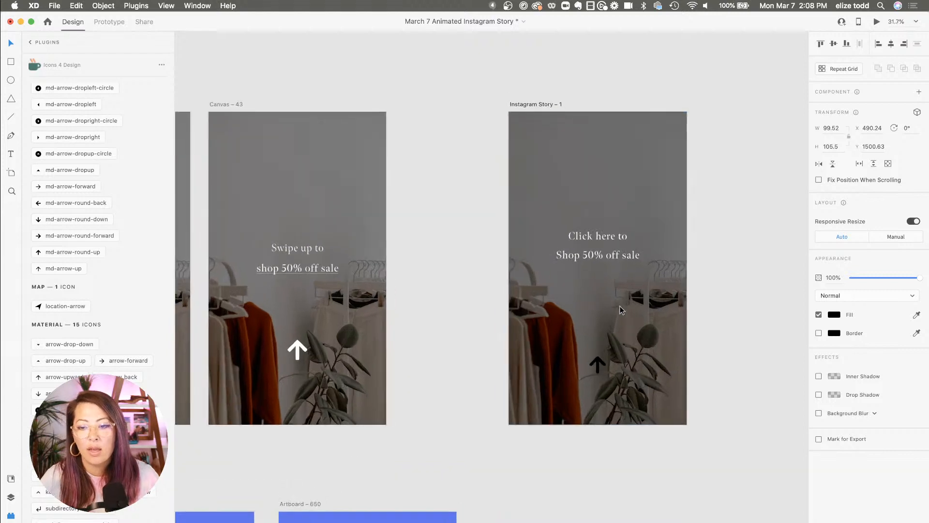
pyautogui.click(836, 317)
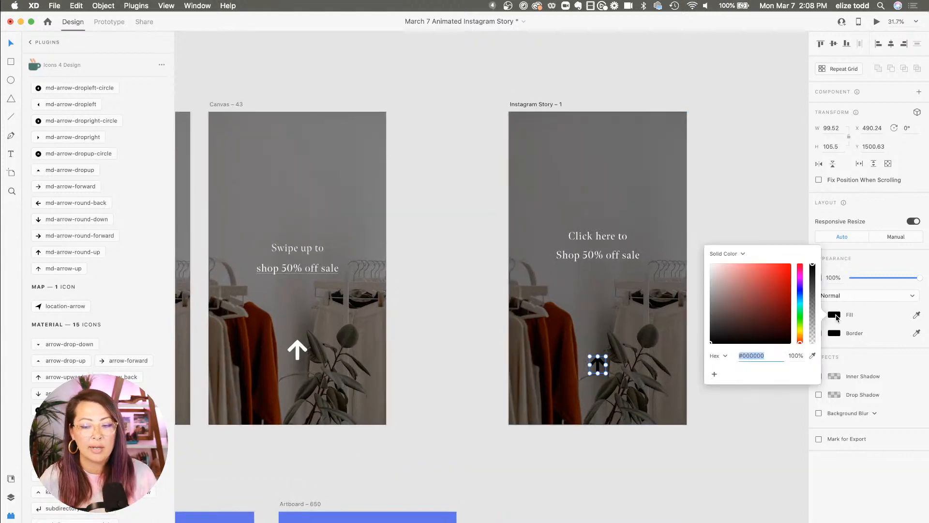
pyautogui.moveTo(756, 309); pyautogui.dragTo(595, 189)
pyautogui.click(764, 195)
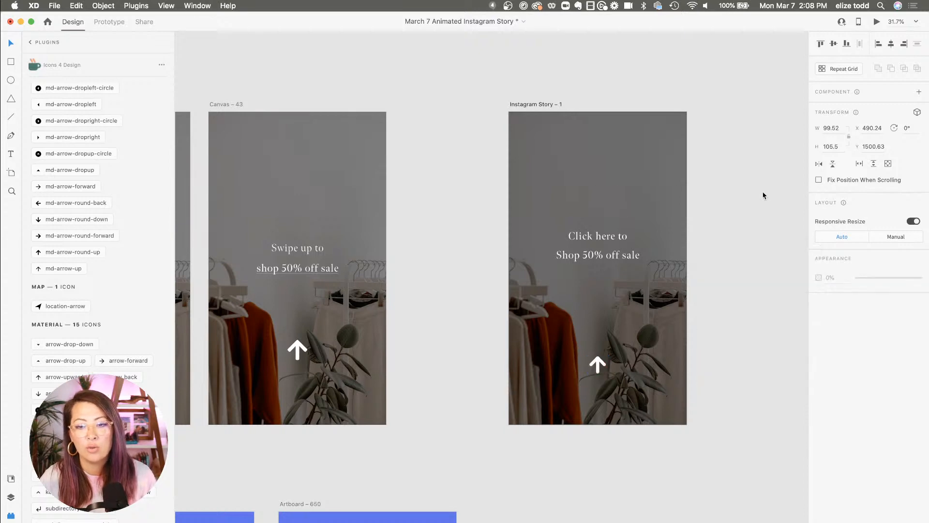
# Move the Instagram Story artboard to empty canvas below the example story rows
pyautogui.scroll(-4, 675, 213)
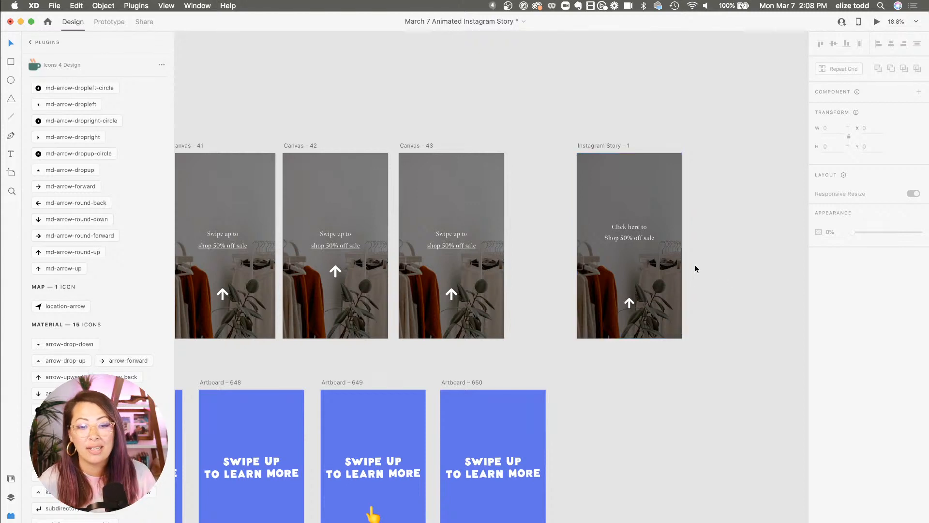
pyautogui.scroll(-3, 695, 268)
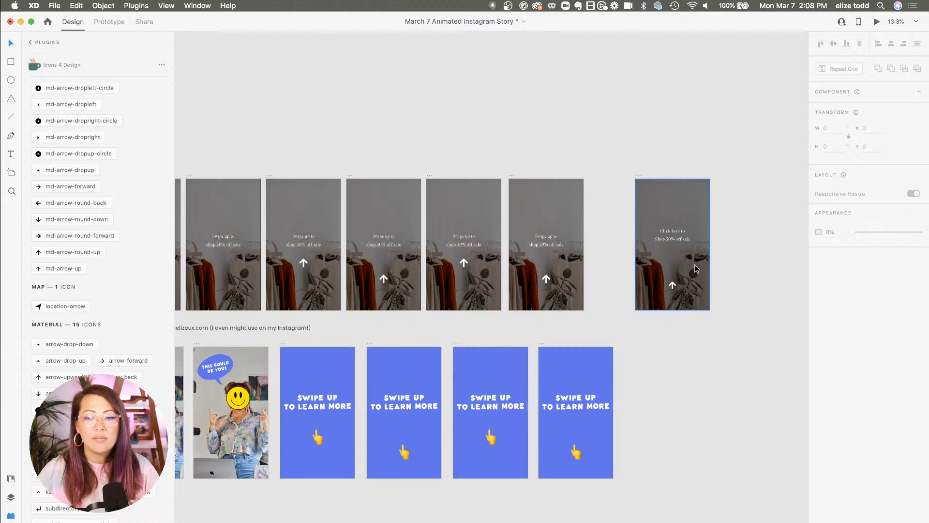
pyautogui.scroll(-5, 695, 269)
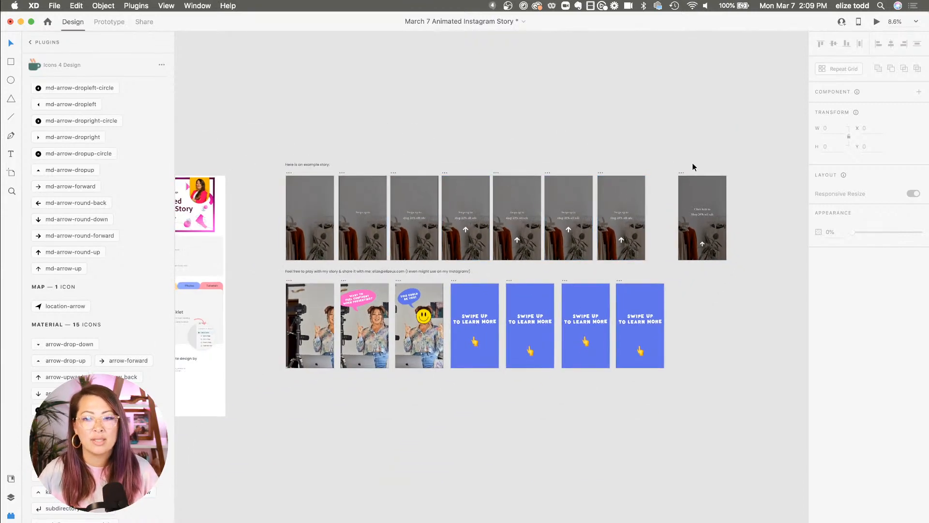
pyautogui.moveTo(681, 170); pyautogui.dragTo(608, 398)
pyautogui.scroll(-3, 610, 398)
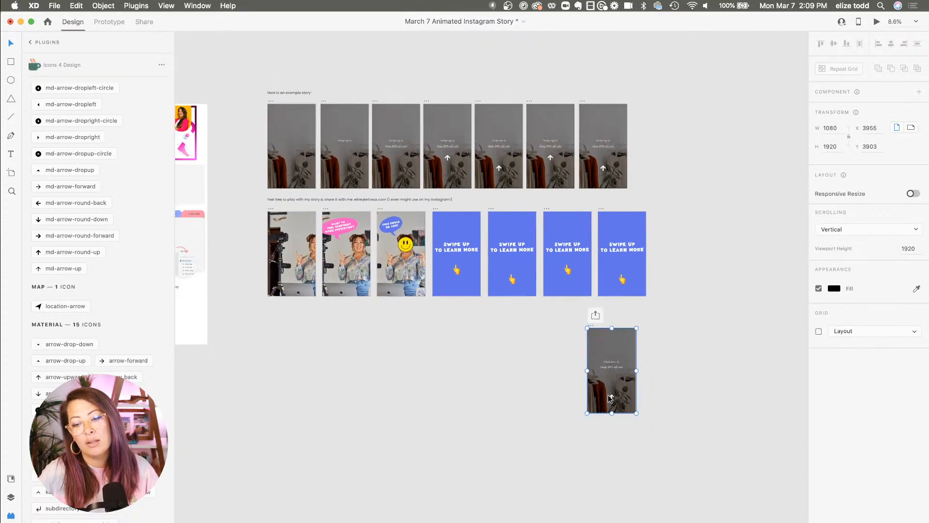
pyautogui.scroll(5, 610, 397)
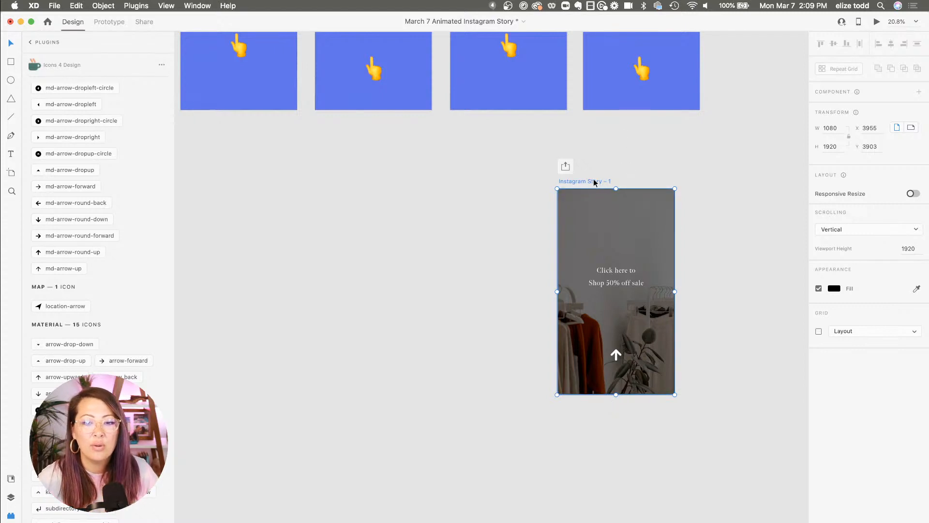
# Duplicate the Instagram Story artboard to its left and move the copy's arrow icon higher
pyautogui.moveTo(594, 182); pyautogui.dragTo(468, 183)
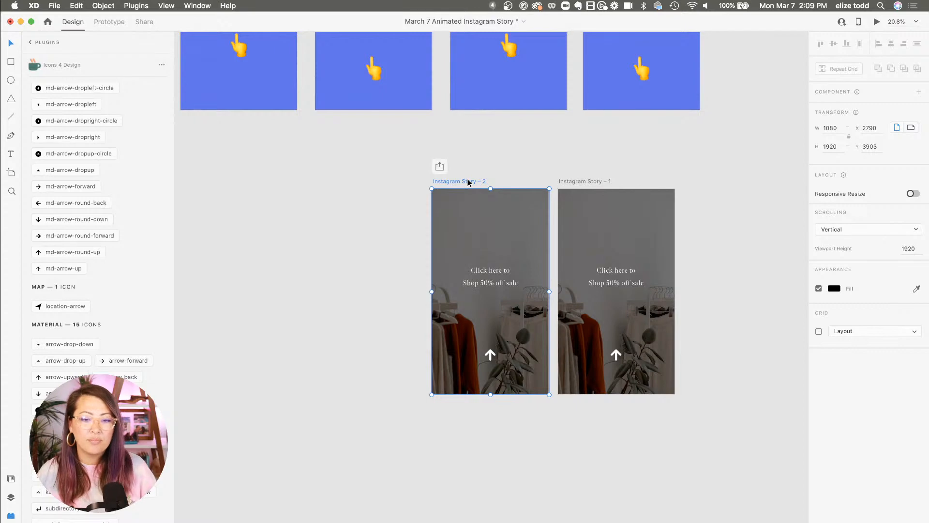
pyautogui.scroll(10, 471, 216)
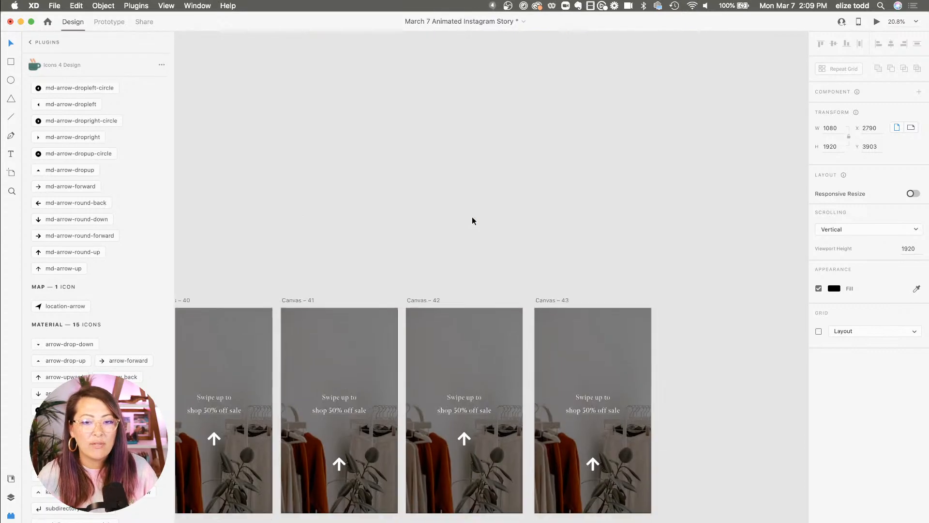
pyautogui.scroll(-1, 472, 216)
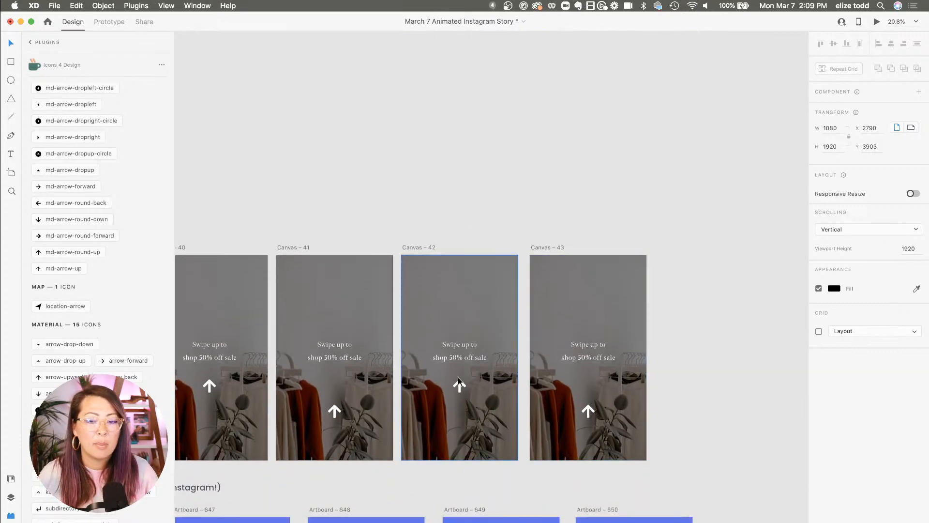
pyautogui.scroll(-15, 458, 376)
pyautogui.moveTo(490, 338); pyautogui.dragTo(492, 305)
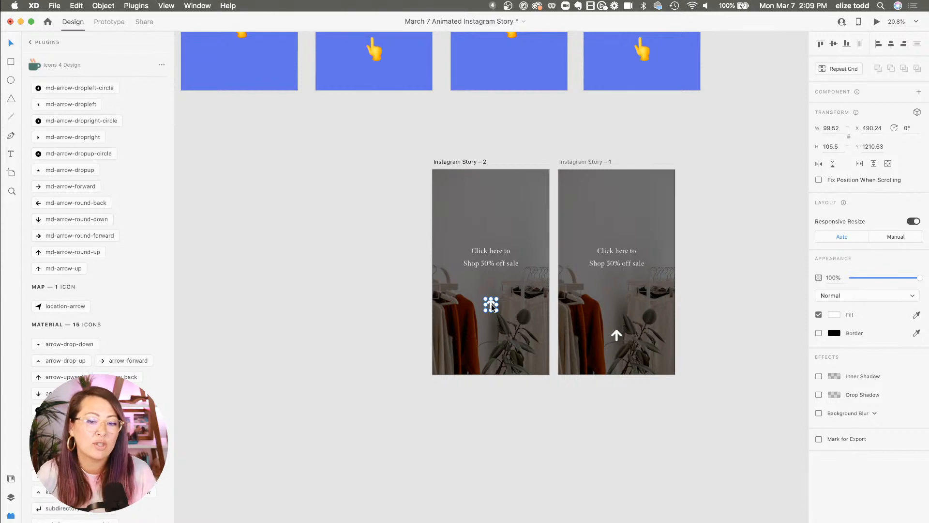
pyautogui.click(470, 162)
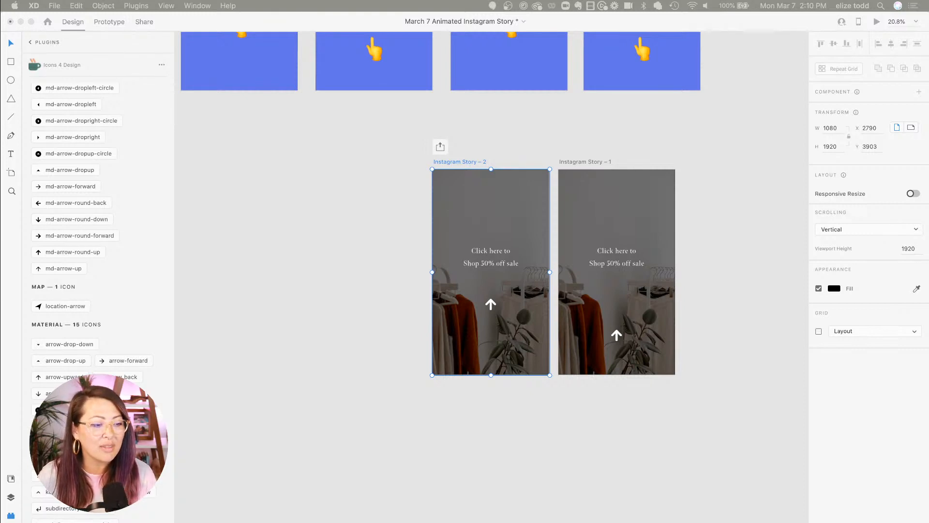
pyautogui.click(337, 293)
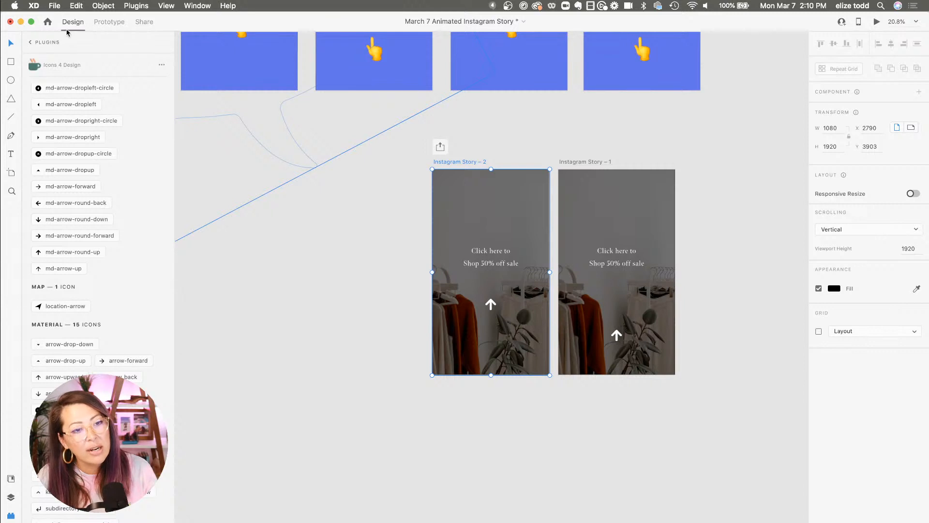
# In Prototype mode, connect Instagram Story – 2 to Instagram Story – 1 with an interaction
pyautogui.click(107, 25)
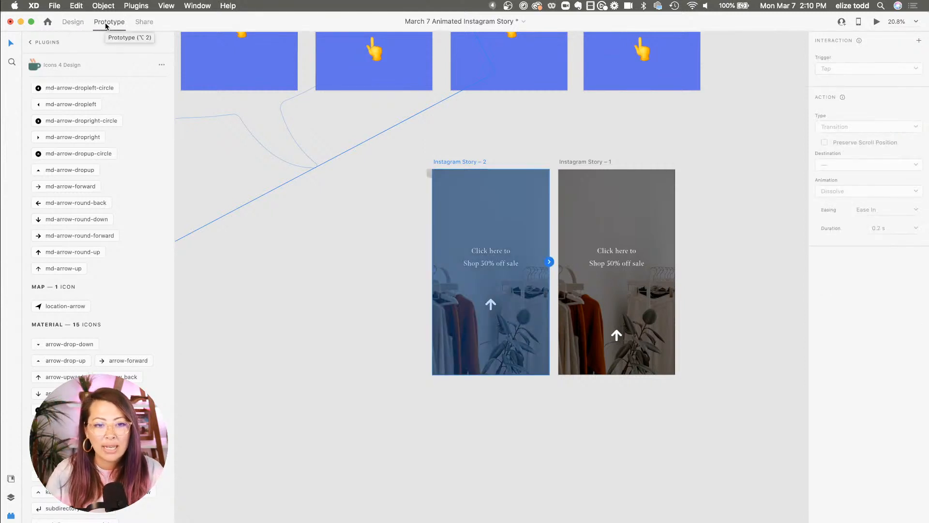
pyautogui.scroll(2, 522, 150)
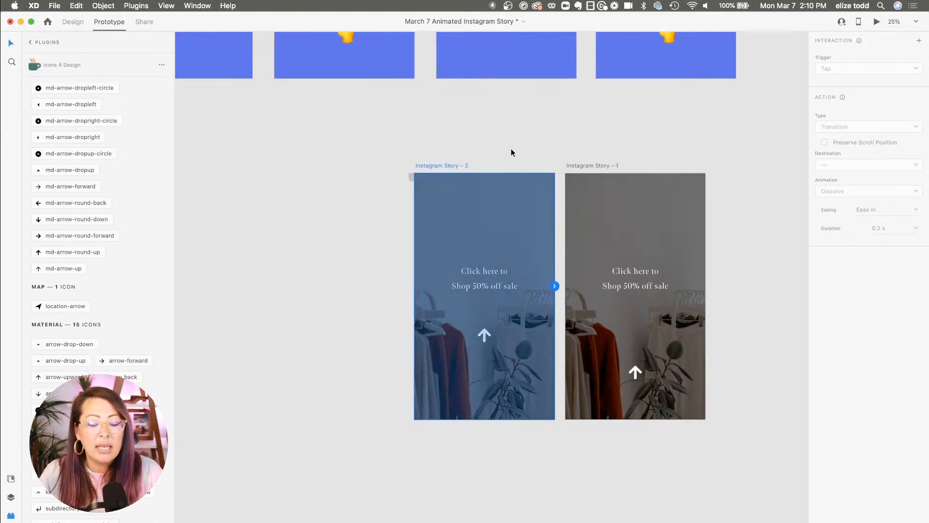
pyautogui.click(476, 157)
pyautogui.scroll(5, 437, 165)
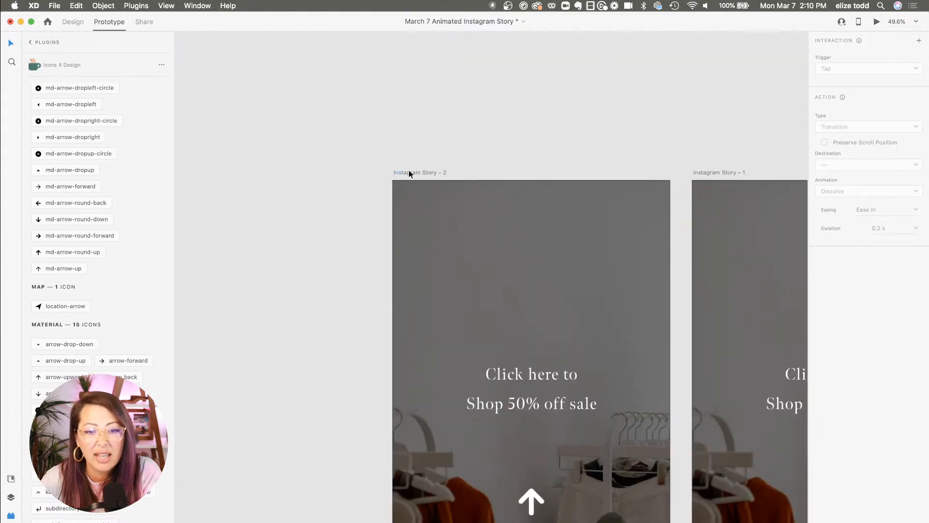
pyautogui.click(408, 171)
pyautogui.scroll(-5, 410, 171)
pyautogui.click(422, 168)
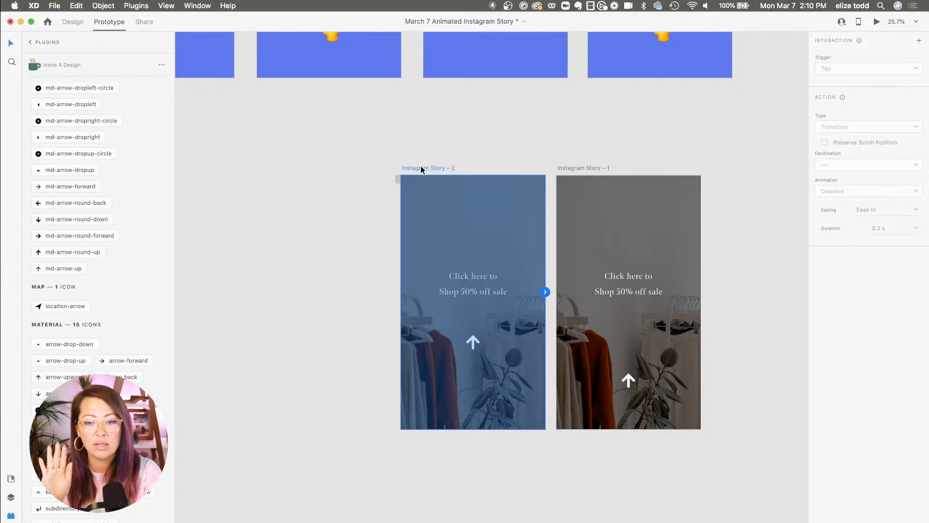
pyautogui.moveTo(545, 292); pyautogui.dragTo(664, 264)
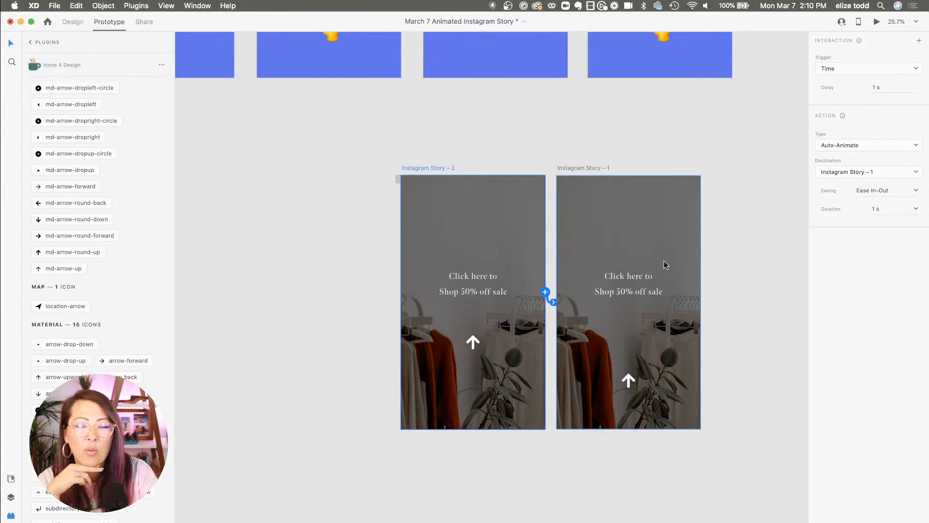
# Keep the Time trigger and set the interaction's delay to 2 s
pyautogui.click(868, 68)
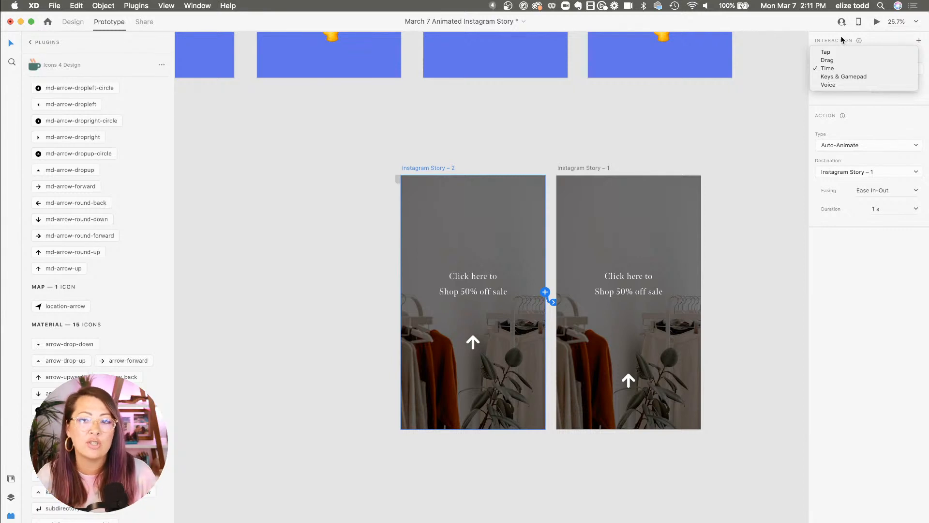
pyautogui.click(842, 69)
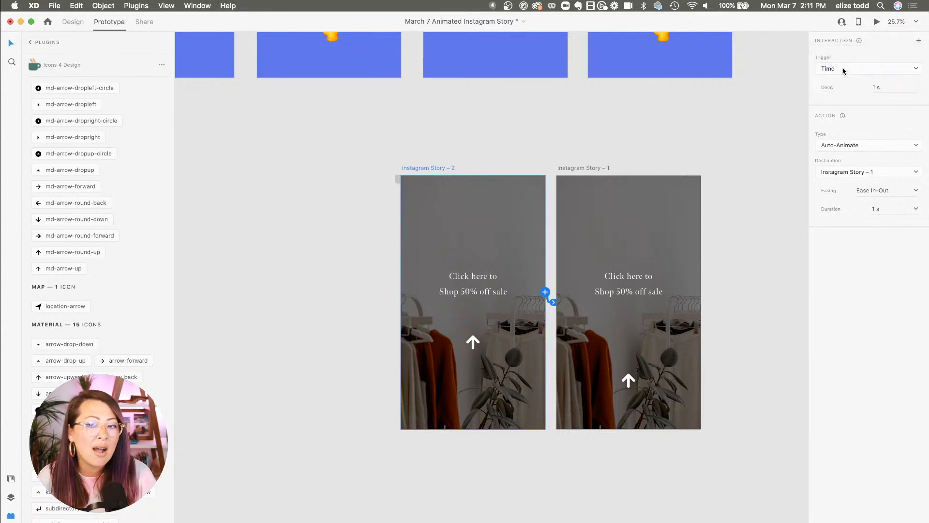
pyautogui.click(904, 91)
pyautogui.write('2')
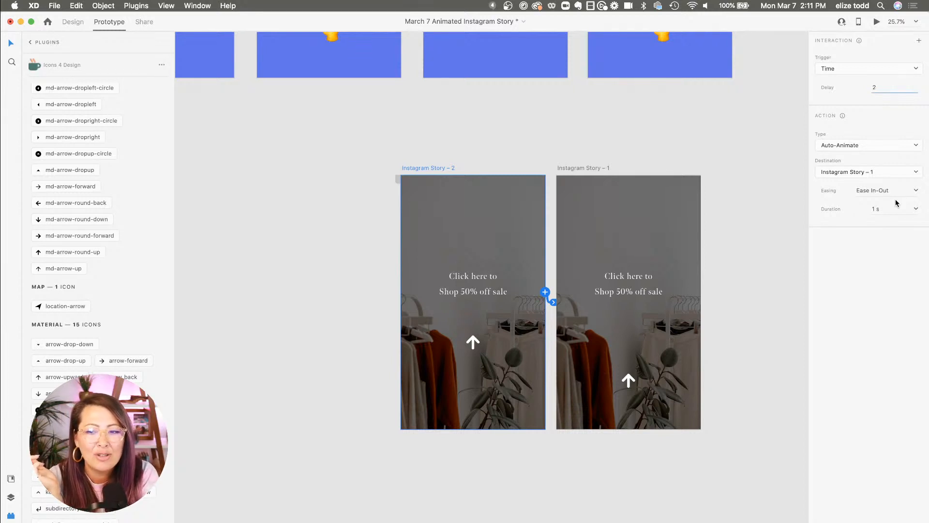
pyautogui.click(830, 90)
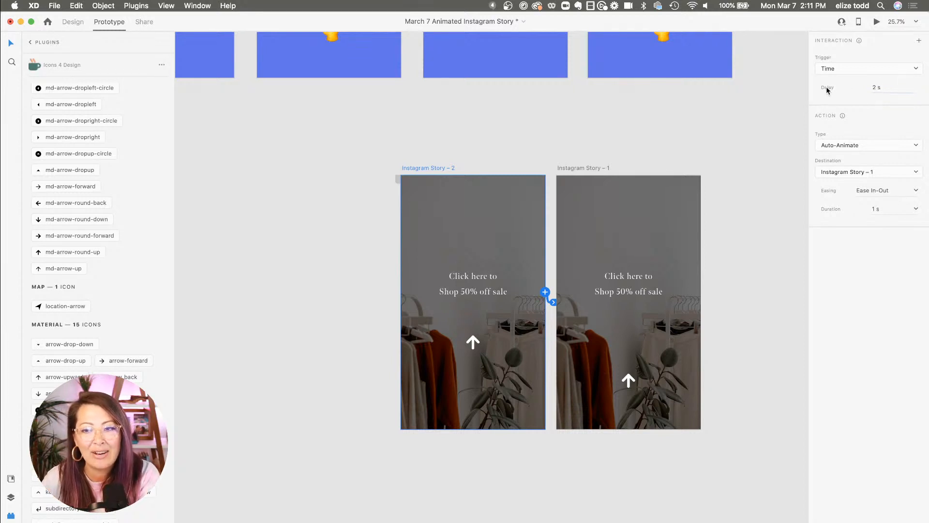
# Set the interaction's duration to 3 s, keeping Auto-Animate as type and Ease In-Out easing
pyautogui.click(893, 211)
pyautogui.write('3')
pyautogui.press('Return')
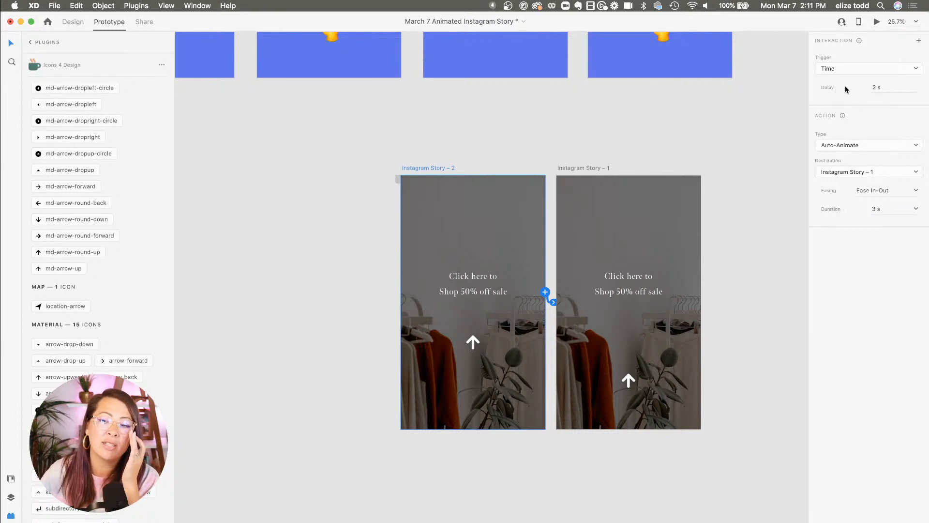
pyautogui.click(833, 146)
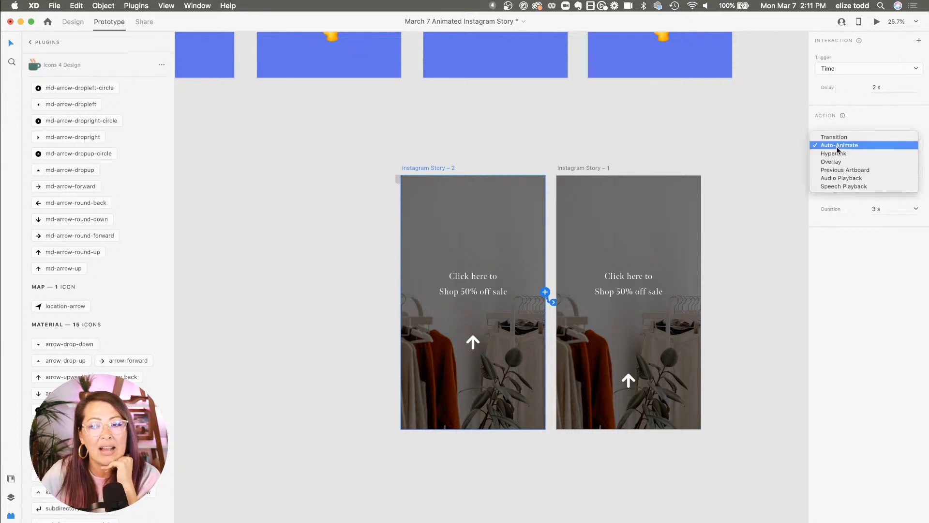
pyautogui.click(833, 147)
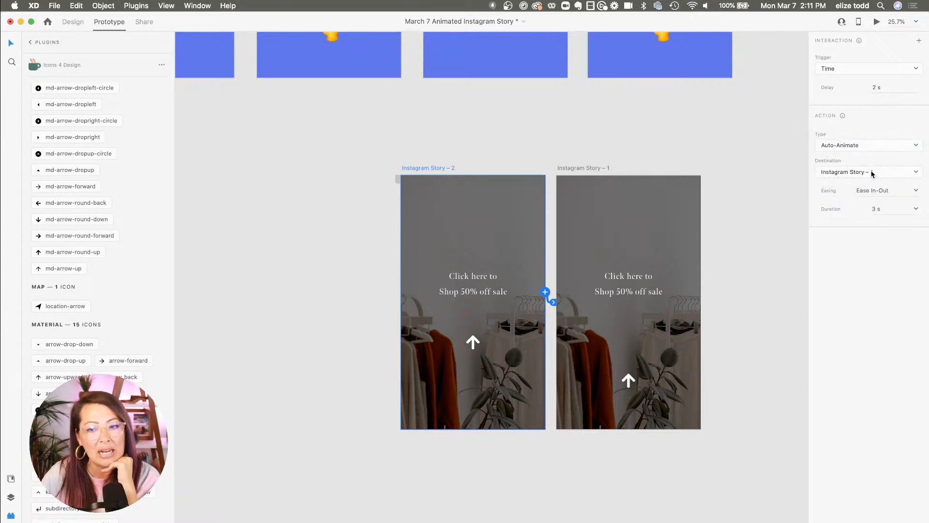
pyautogui.click(878, 192)
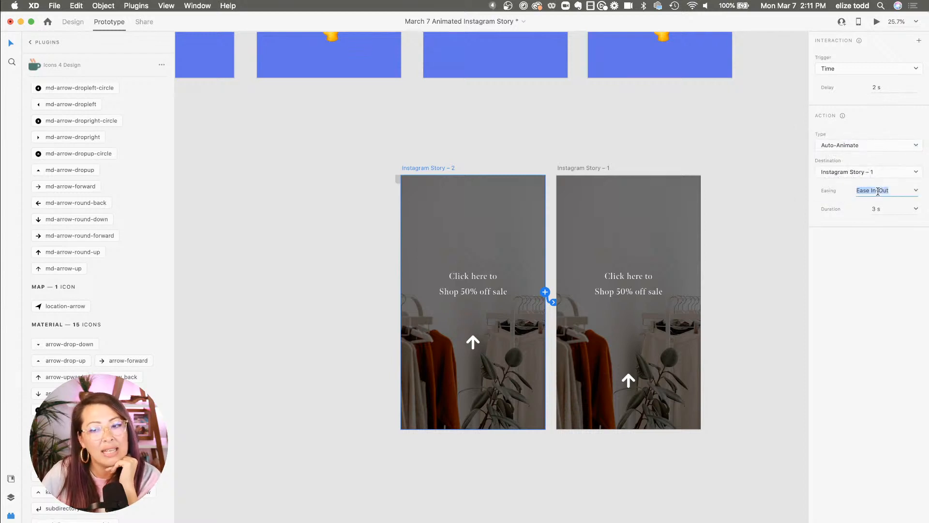
pyautogui.click(918, 192)
pyautogui.click(898, 231)
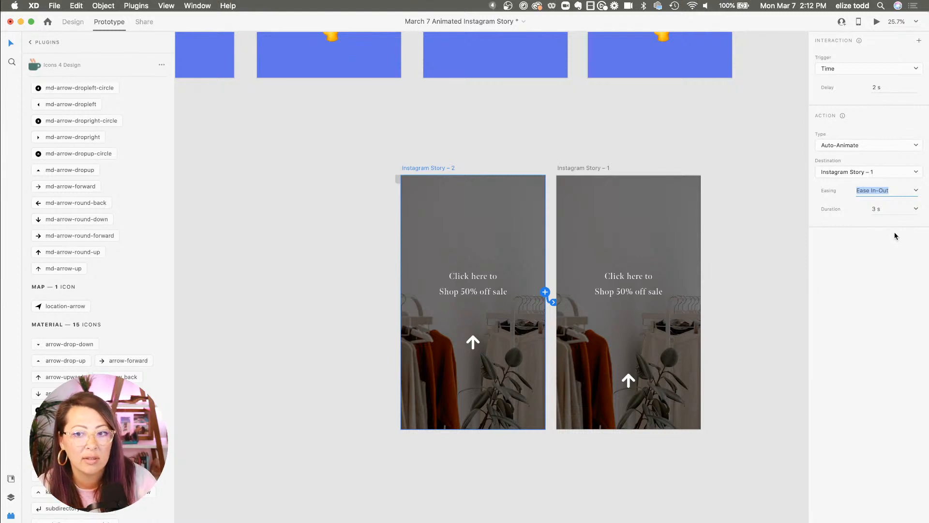
# Play the prototype preview twice to watch the auto-animate transition
pyautogui.click(877, 23)
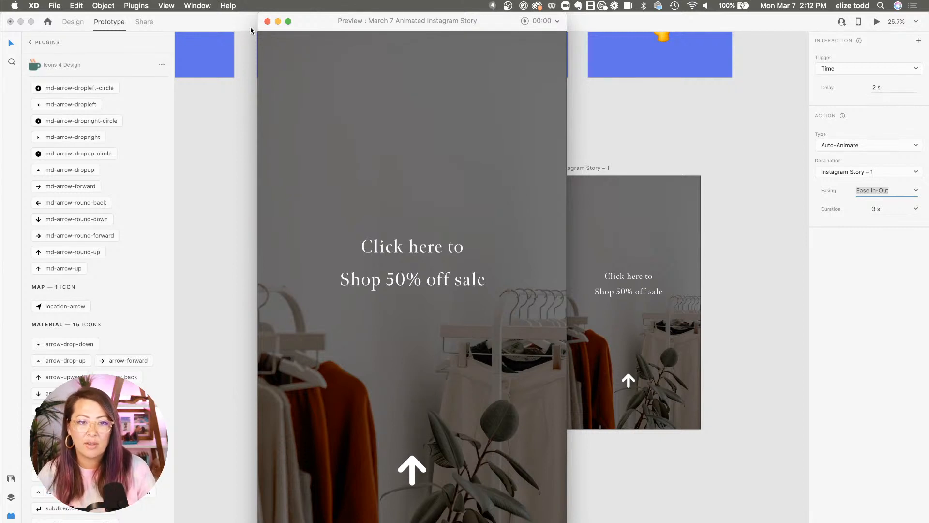
pyautogui.click(267, 21)
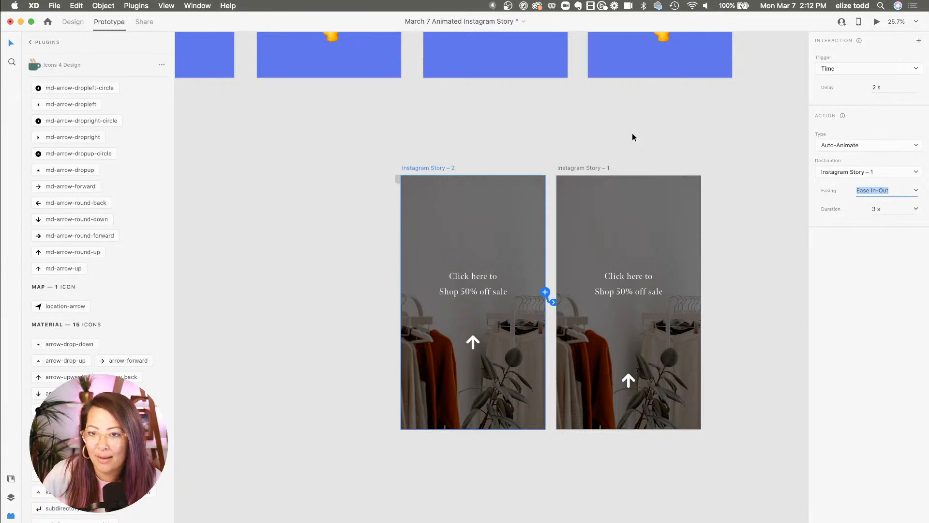
pyautogui.click(876, 22)
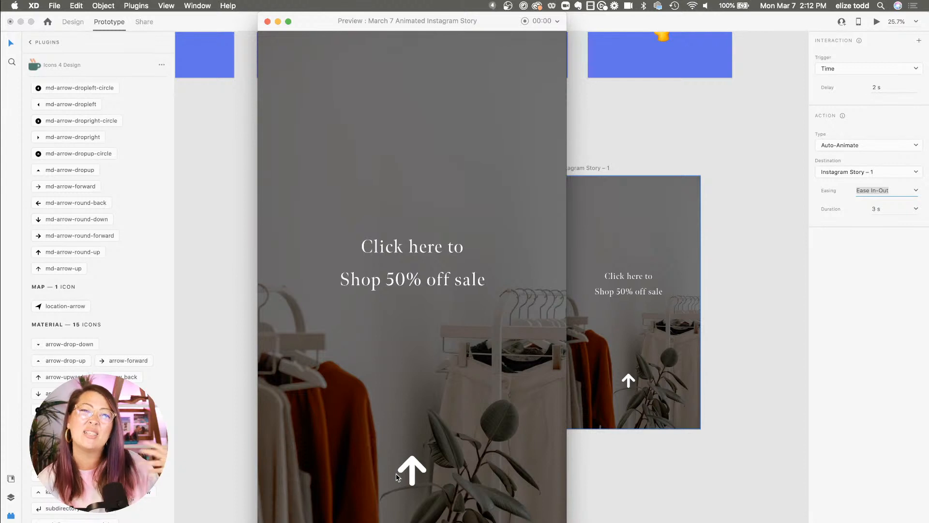
pyautogui.click(267, 21)
# Set the interaction's delay to 0.3 s and its duration to 0.5 s
pyautogui.click(881, 88)
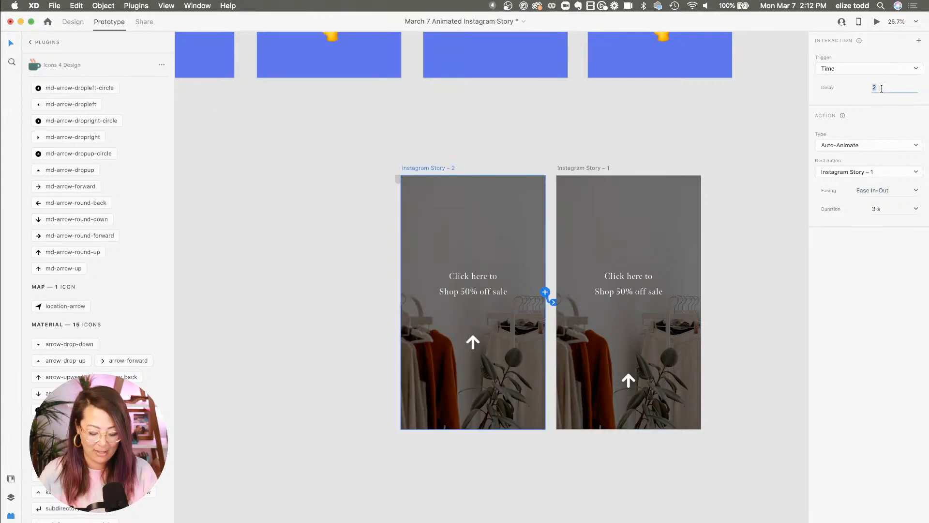
pyautogui.write('0.3')
pyautogui.press('Return')
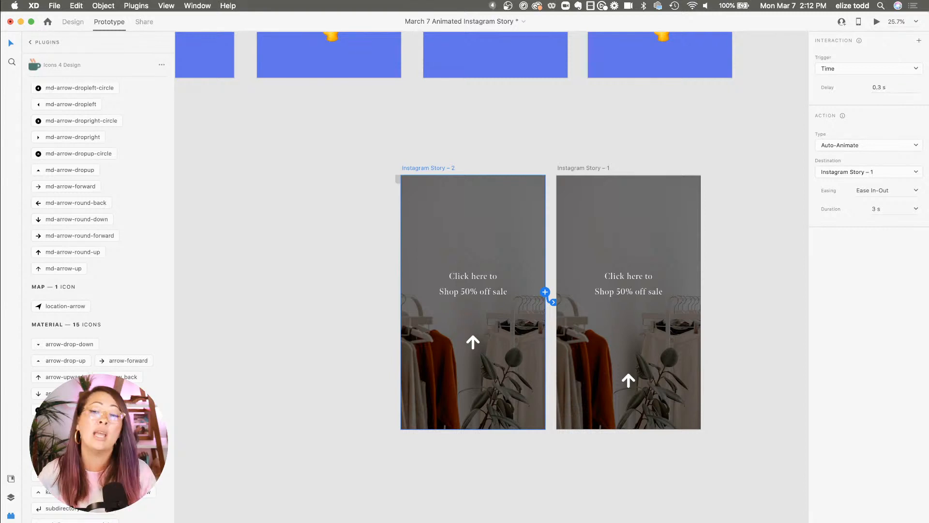
pyautogui.click(888, 208)
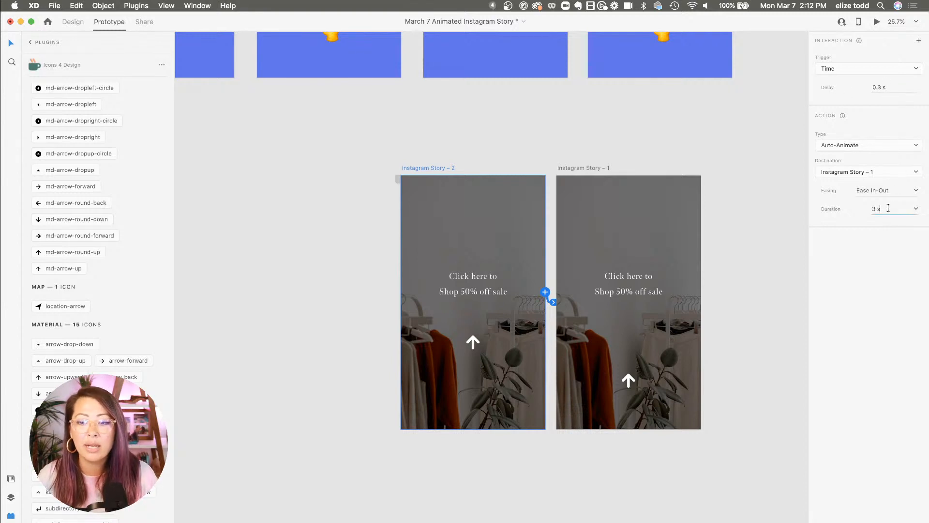
pyautogui.write('0.5')
pyautogui.press('Return')
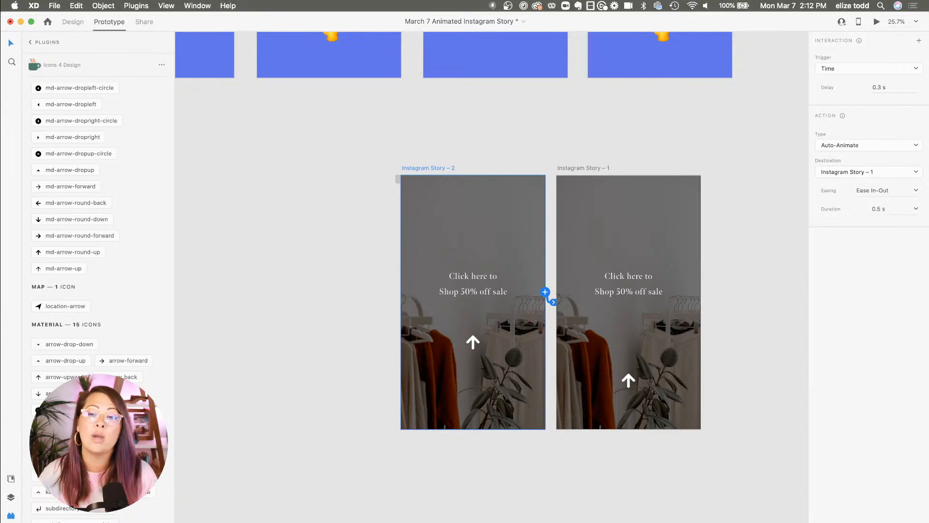
# Play the desktop preview to check the faster transition, then close it
pyautogui.click(875, 23)
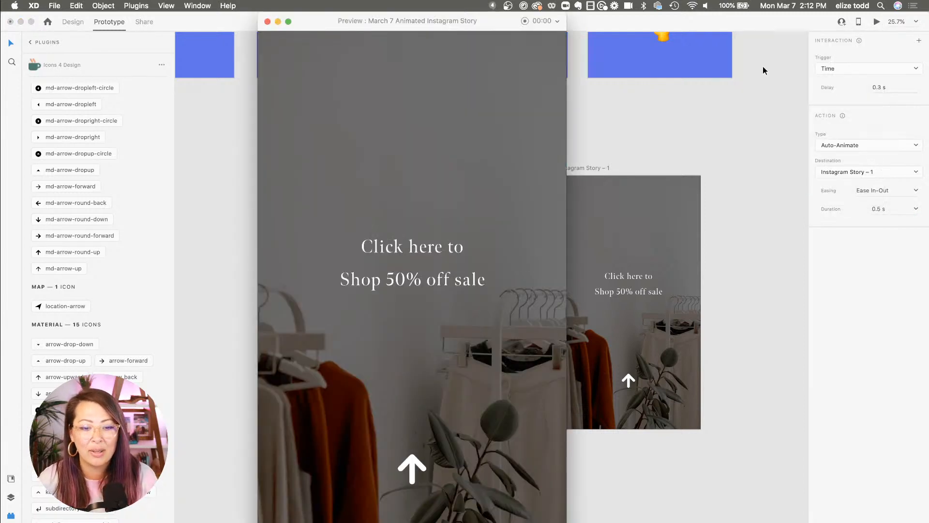
pyautogui.click(267, 21)
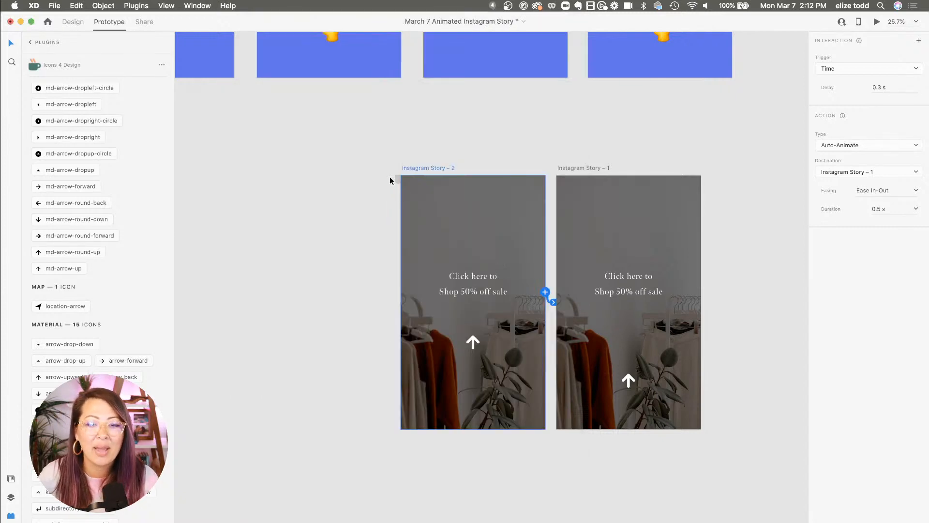
pyautogui.click(328, 173)
# In Design mode, duplicate the two Instagram Story artboards to make four story frames
pyautogui.scroll(-2, 328, 174)
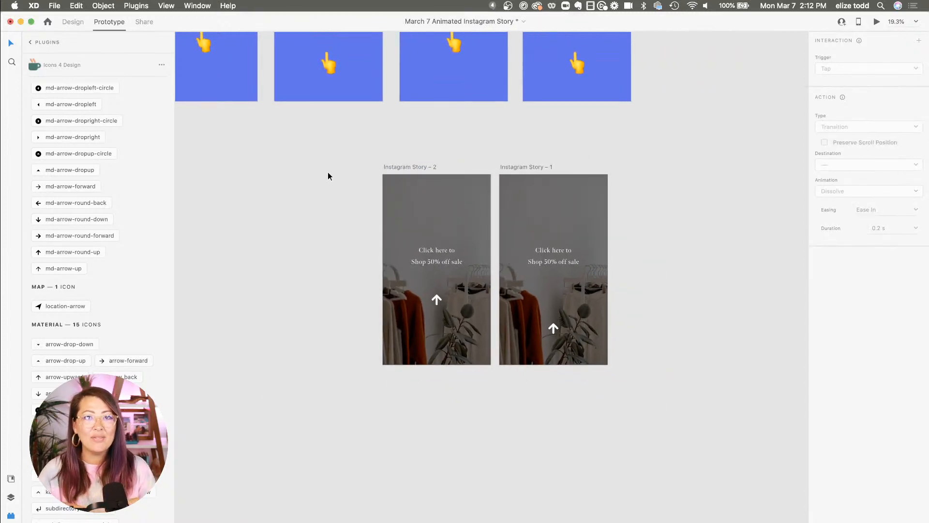
pyautogui.hscroll(-1, 328, 175)
pyautogui.scroll(-4, 328, 174)
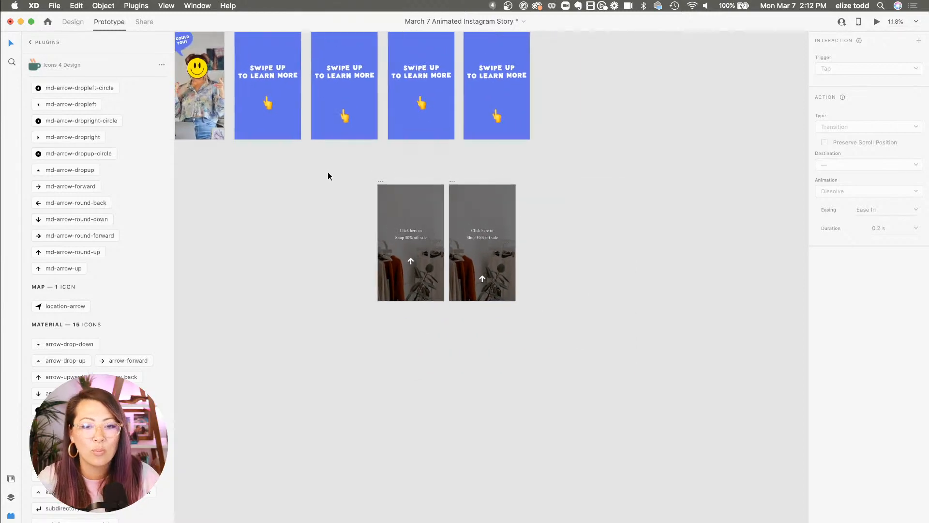
pyautogui.scroll(4, 328, 174)
pyautogui.hscroll(-2, 437, 296)
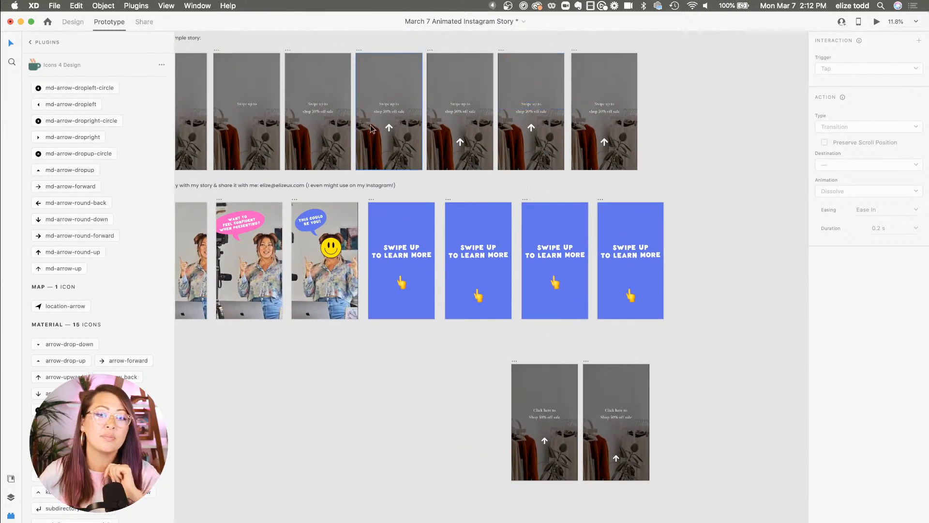
pyautogui.hscroll(-2, 473, 290)
pyautogui.scroll(1, 473, 290)
pyautogui.scroll(3, 423, 117)
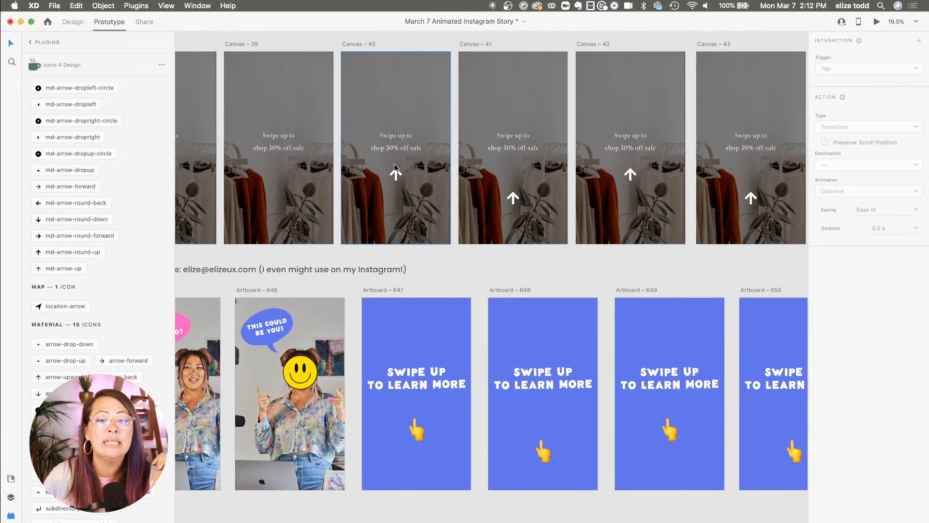
pyautogui.hscroll(2, 395, 153)
pyautogui.scroll(1, 394, 153)
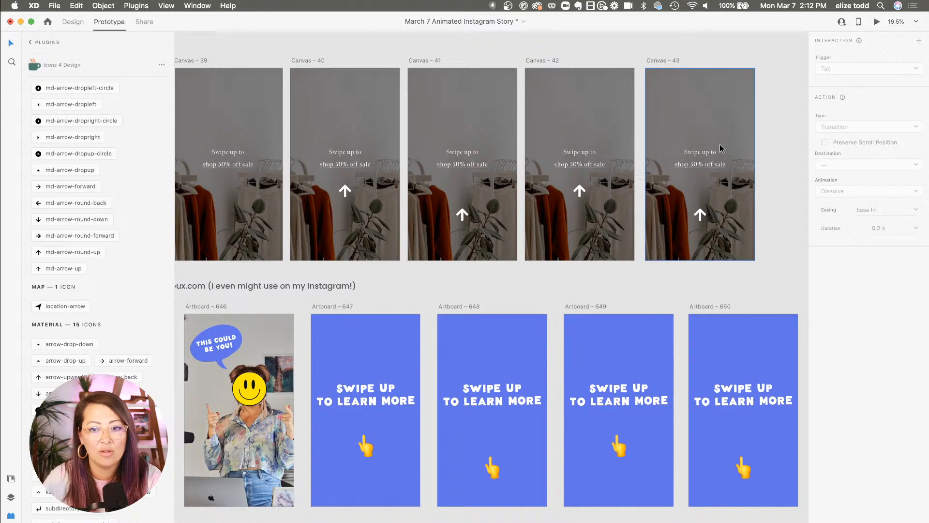
pyautogui.scroll(-3, 721, 148)
pyautogui.scroll(-3, 721, 147)
pyautogui.hscroll(1, 721, 147)
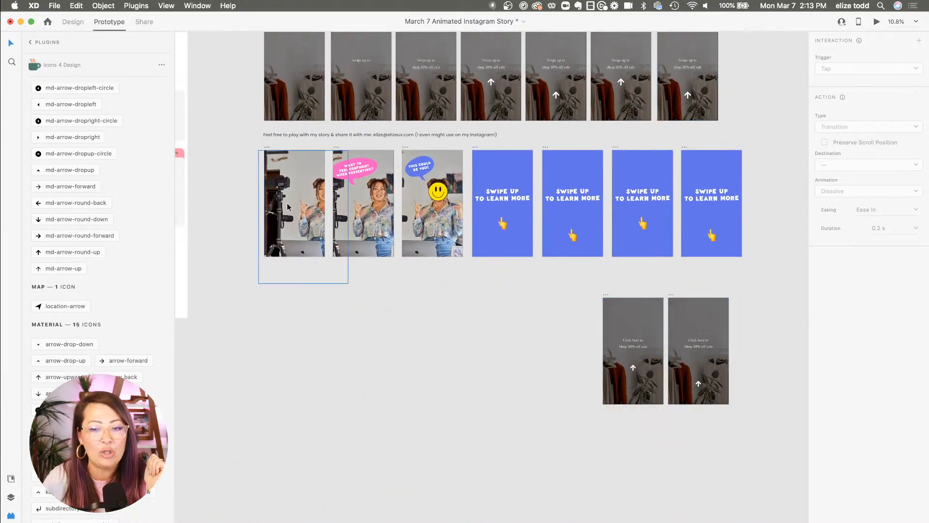
pyautogui.click(78, 23)
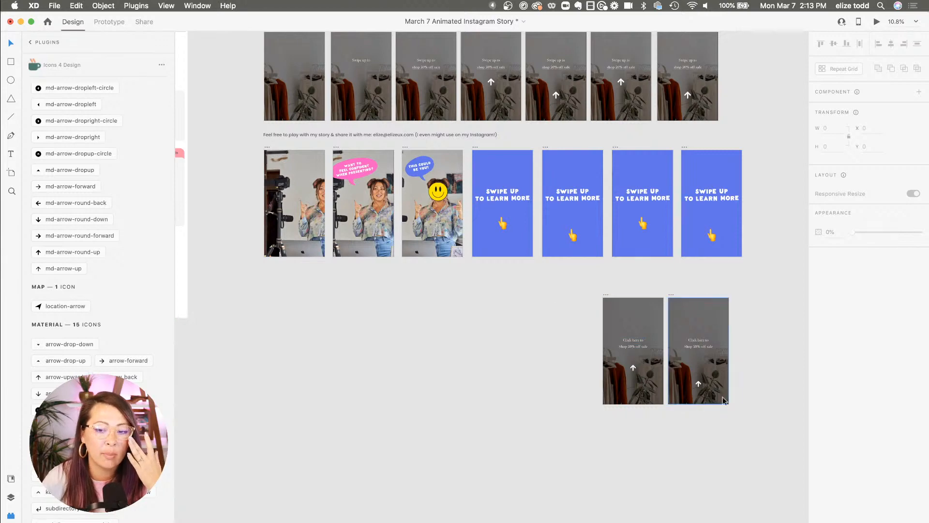
pyautogui.moveTo(755, 431); pyautogui.dragTo(394, 294)
pyautogui.scroll(3, 612, 288)
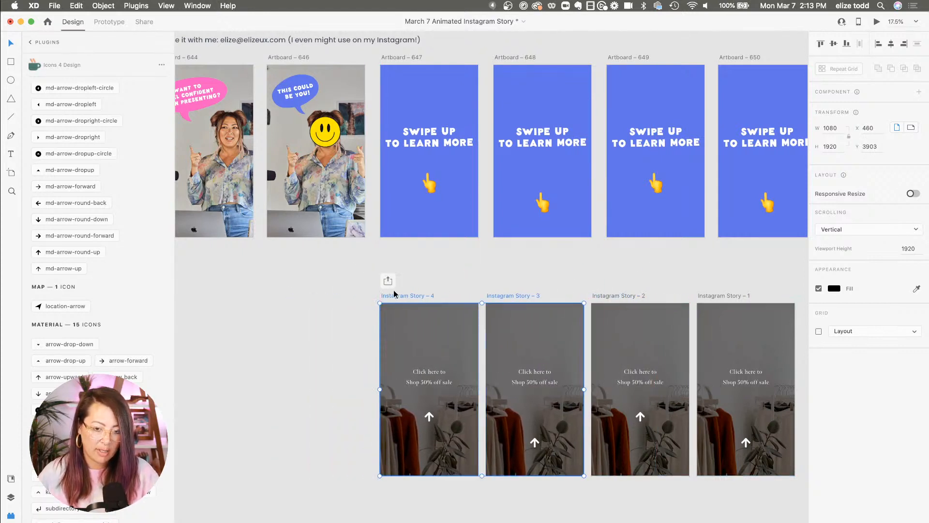
pyautogui.click(324, 300)
pyautogui.scroll(-3, 325, 301)
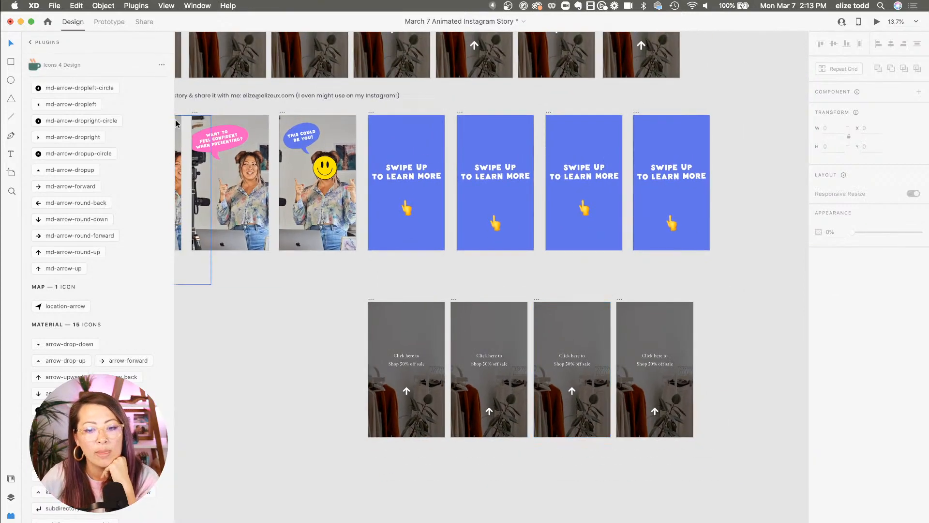
# In Prototype mode, connect Instagram Story – 4 to Instagram Story – 3 with a time-triggered auto-animate interaction
pyautogui.click(110, 27)
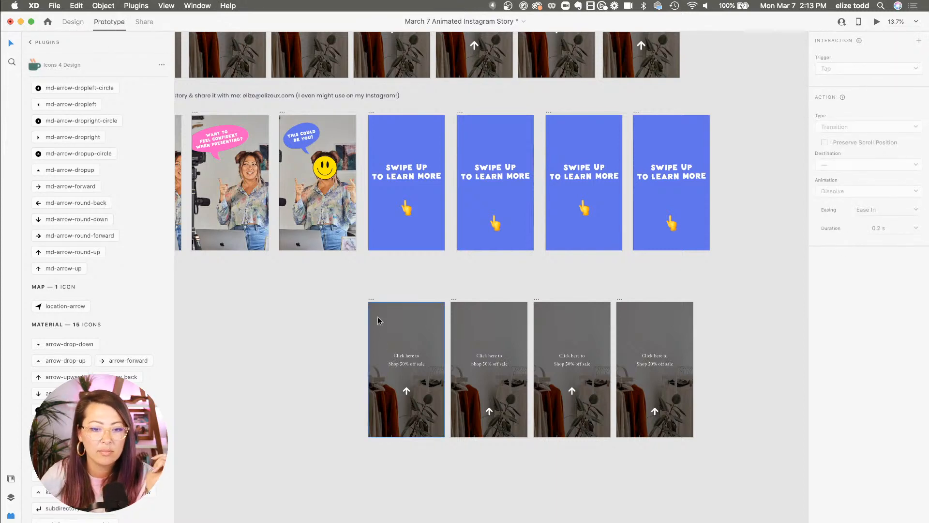
pyautogui.click(372, 300)
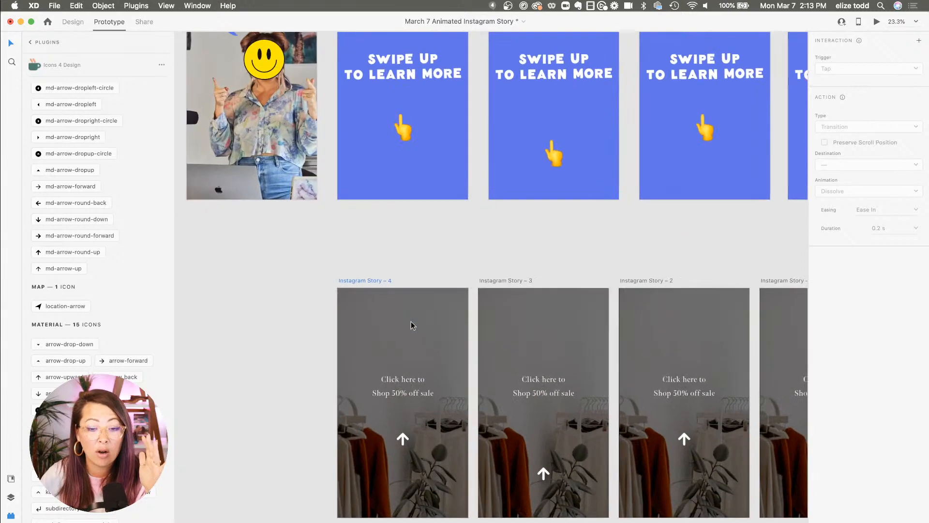
pyautogui.scroll(5, 411, 321)
pyautogui.moveTo(468, 391); pyautogui.dragTo(508, 383)
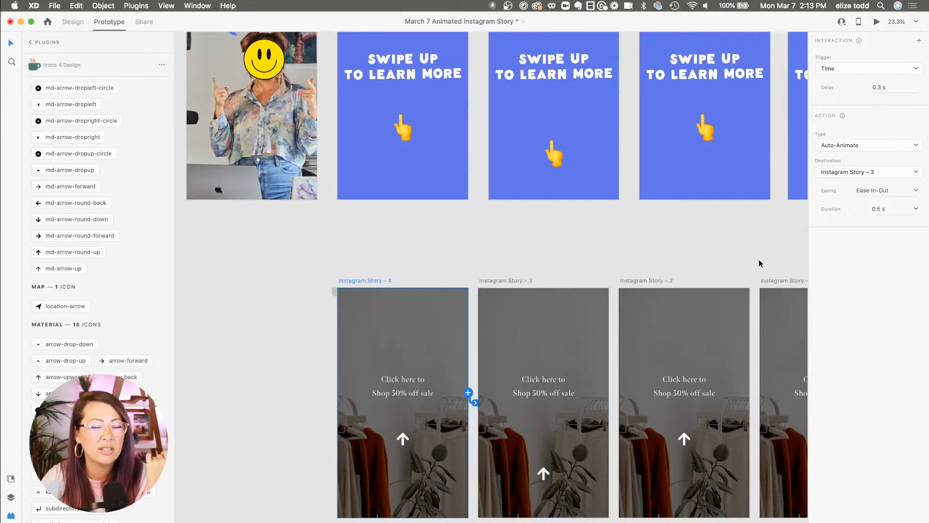
pyautogui.hscroll(3, 561, 266)
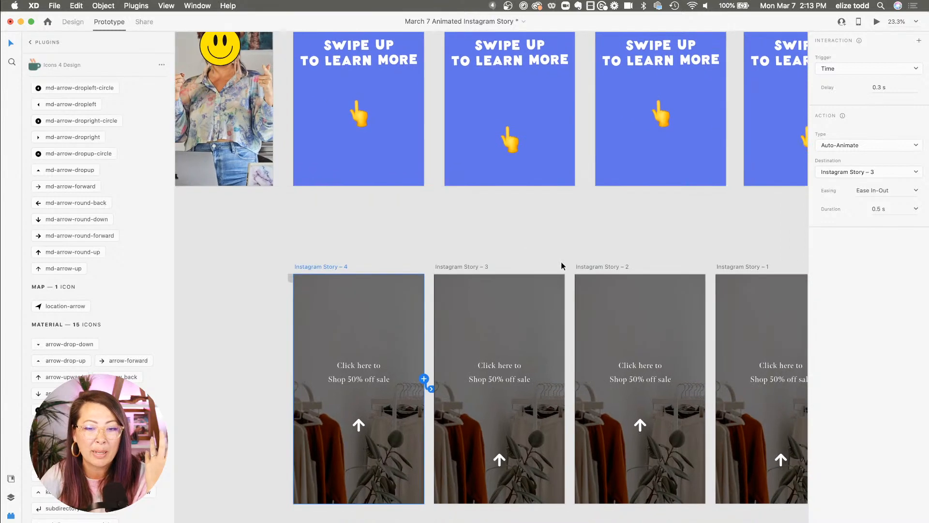
# Connect Instagram Story – 3 to Instagram Story – 2 with the same auto-animate interaction
pyautogui.click(454, 269)
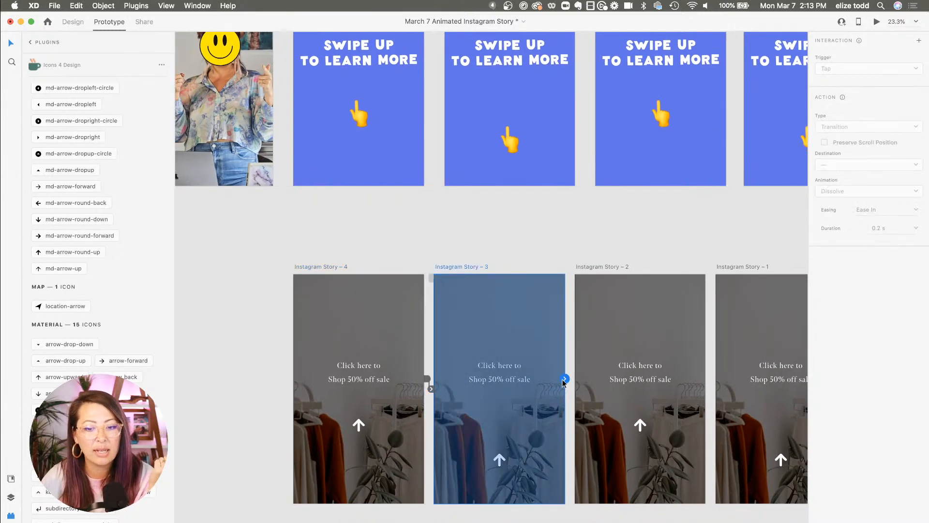
pyautogui.moveTo(567, 379); pyautogui.dragTo(606, 389)
pyautogui.hscroll(3, 607, 392)
pyautogui.click(516, 255)
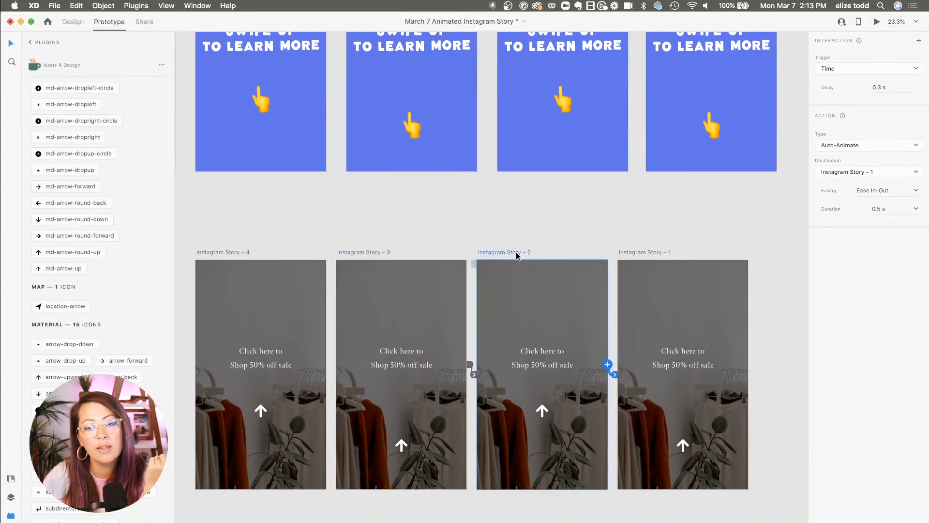
# Select Instagram Story – 4 and play the desktop preview of the whole sequence
pyautogui.scroll(-3, 516, 252)
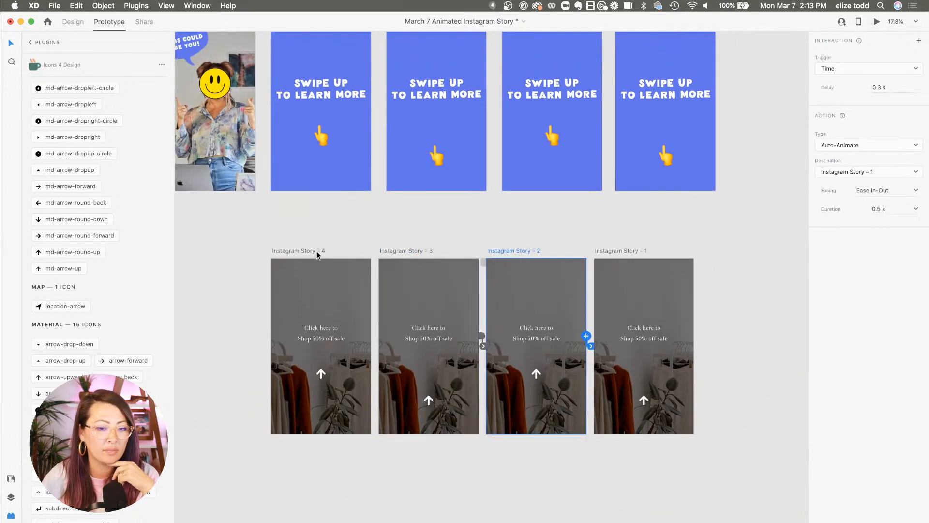
pyautogui.click(339, 239)
pyautogui.click(289, 250)
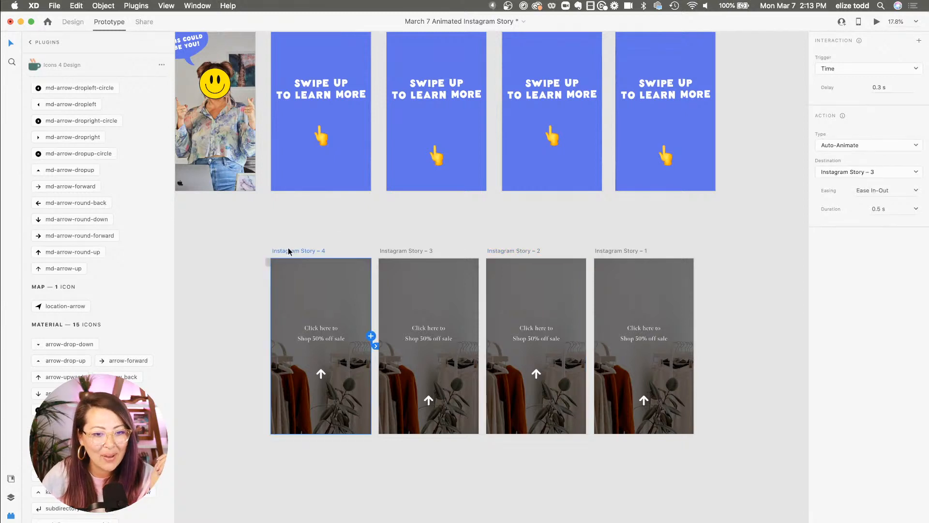
pyautogui.click(876, 22)
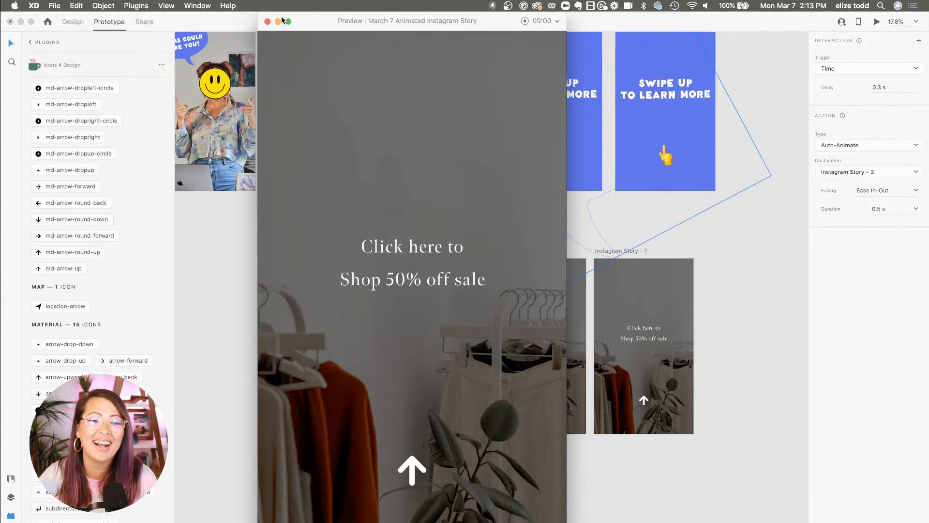
pyautogui.click(268, 22)
# In Design mode, duplicate the last two story artboards to add two more frames at the end
pyautogui.click(342, 234)
pyautogui.scroll(-3, 342, 235)
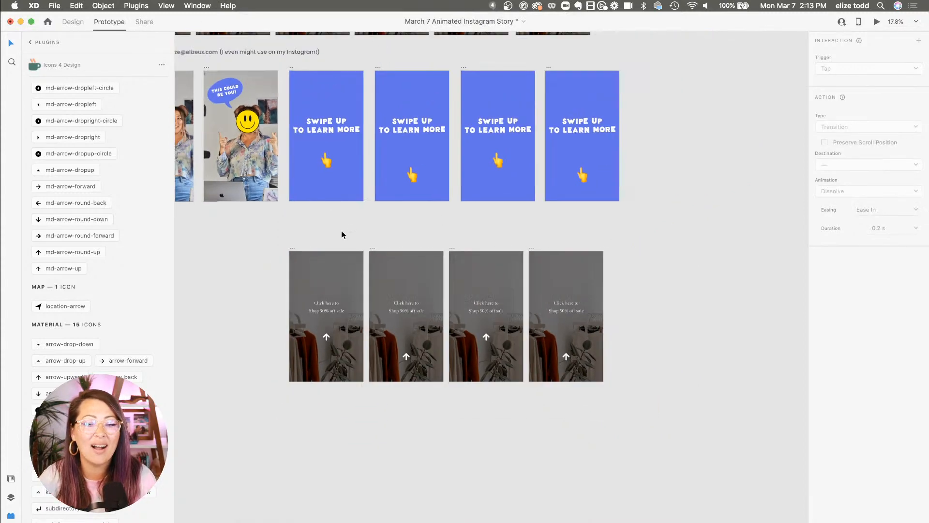
pyautogui.moveTo(640, 423); pyautogui.dragTo(612, 249)
pyautogui.press('super+z')
pyautogui.click(75, 21)
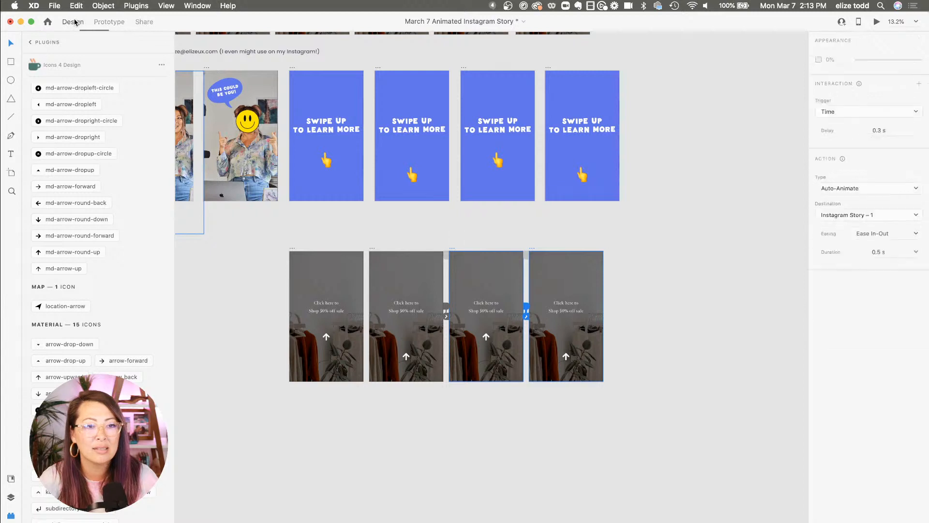
pyautogui.moveTo(634, 402); pyautogui.dragTo(440, 233)
pyautogui.click(472, 244)
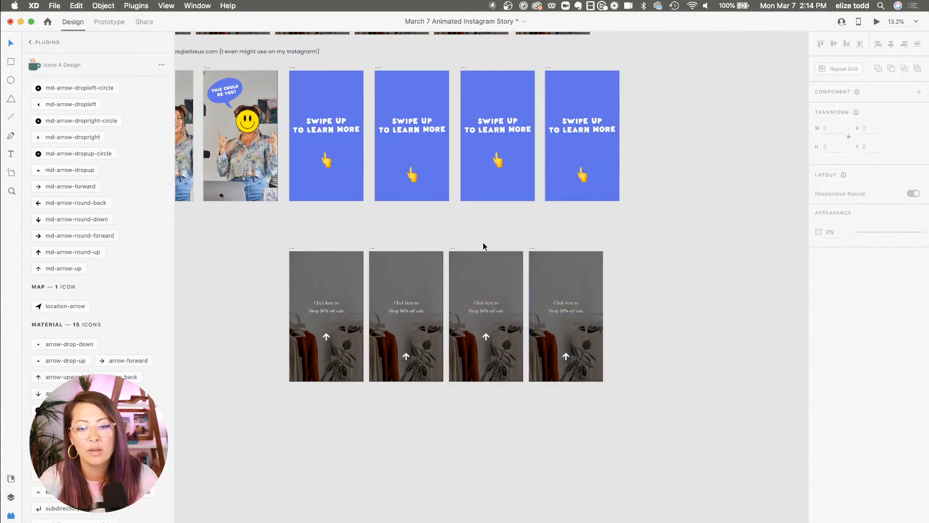
pyautogui.moveTo(654, 408); pyautogui.dragTo(610, 247)
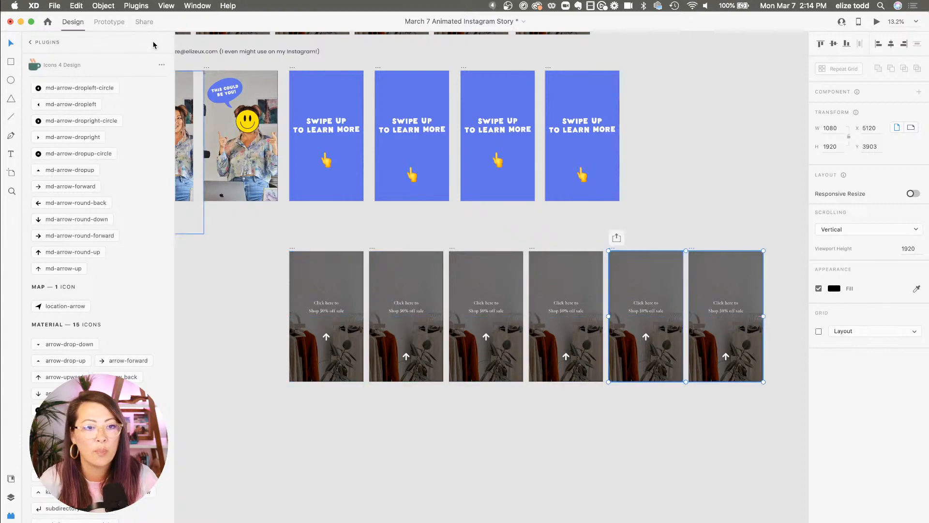
# In Prototype mode, chain Instagram Story – 1 to Story – 6 and Story – 6 to Story – 5 with auto-animate interactions
pyautogui.click(109, 22)
pyautogui.click(530, 249)
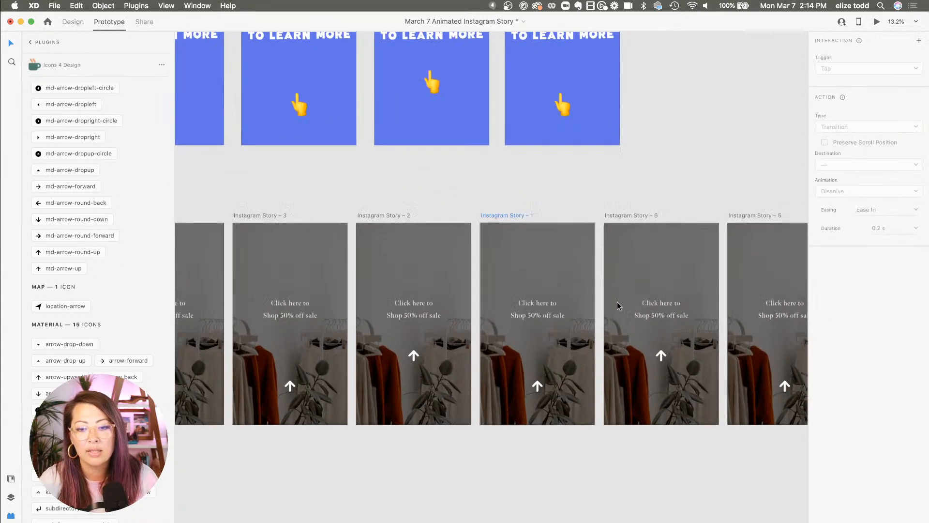
pyautogui.scroll(3, 610, 304)
pyautogui.moveTo(595, 314); pyautogui.dragTo(620, 300)
pyautogui.click(626, 216)
pyautogui.hscroll(2, 626, 216)
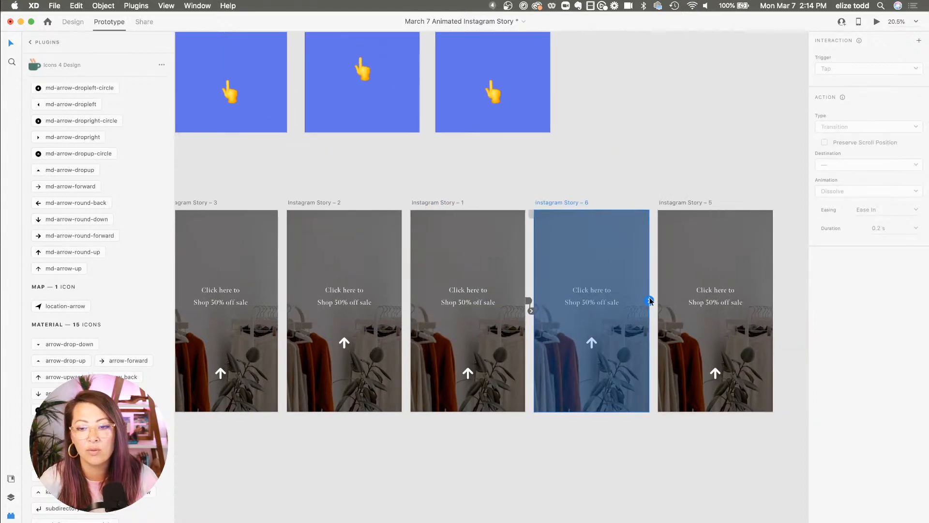
pyautogui.scroll(-3, 677, 296)
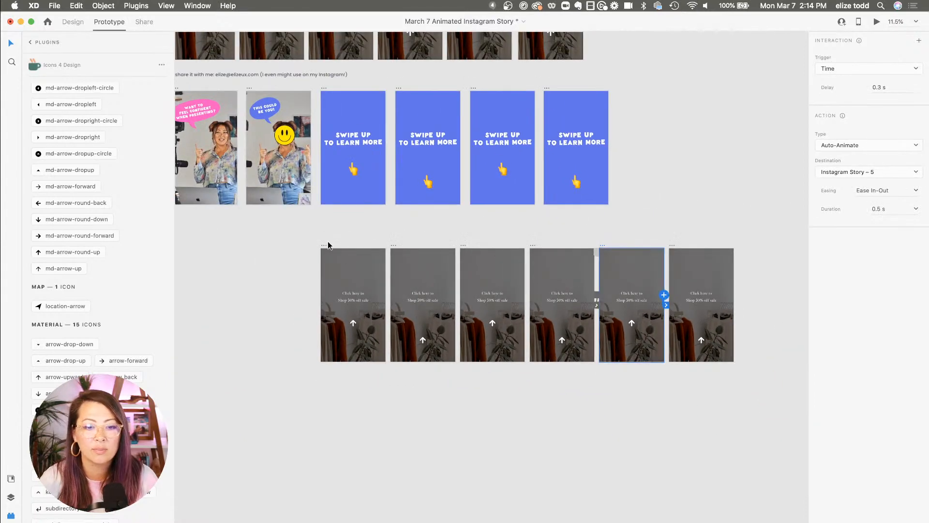
# Preview the full story sequence starting from Instagram Story – 4
pyautogui.click(325, 244)
pyautogui.click(875, 21)
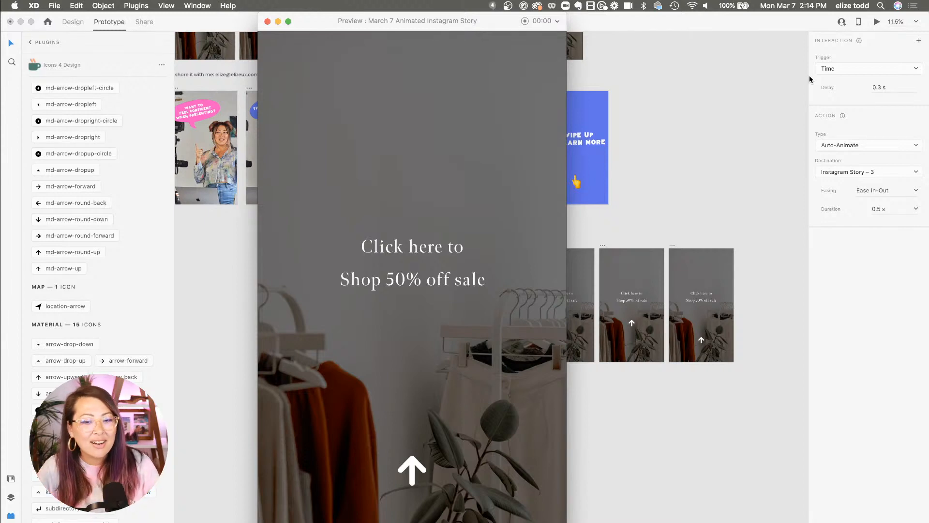
pyautogui.click(267, 22)
# Select the Canvas – 37 example artboard to inspect its interaction settings
pyautogui.hscroll(-5, 603, 220)
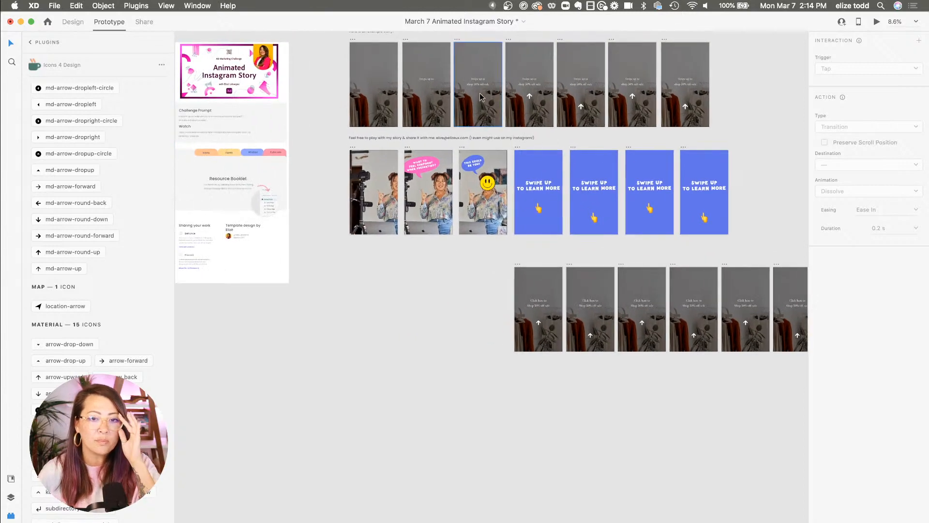
pyautogui.scroll(10, 472, 88)
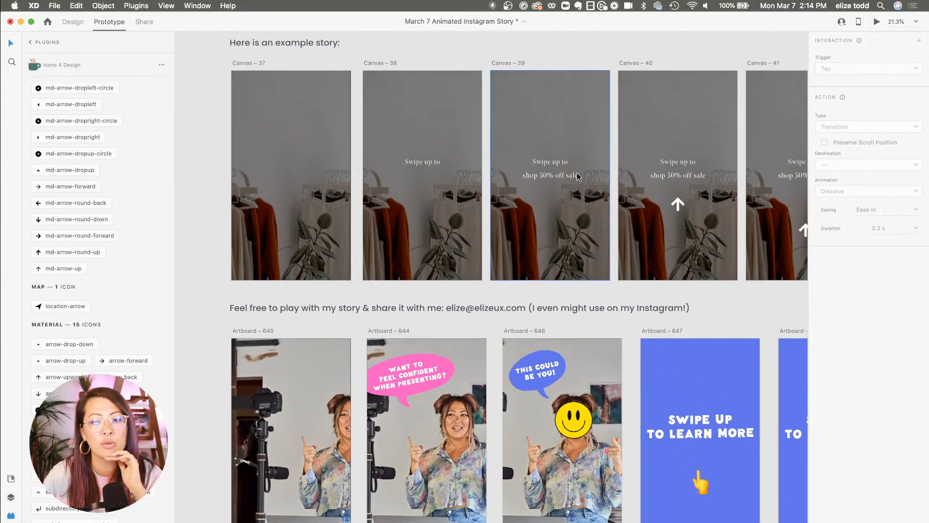
pyautogui.click(243, 64)
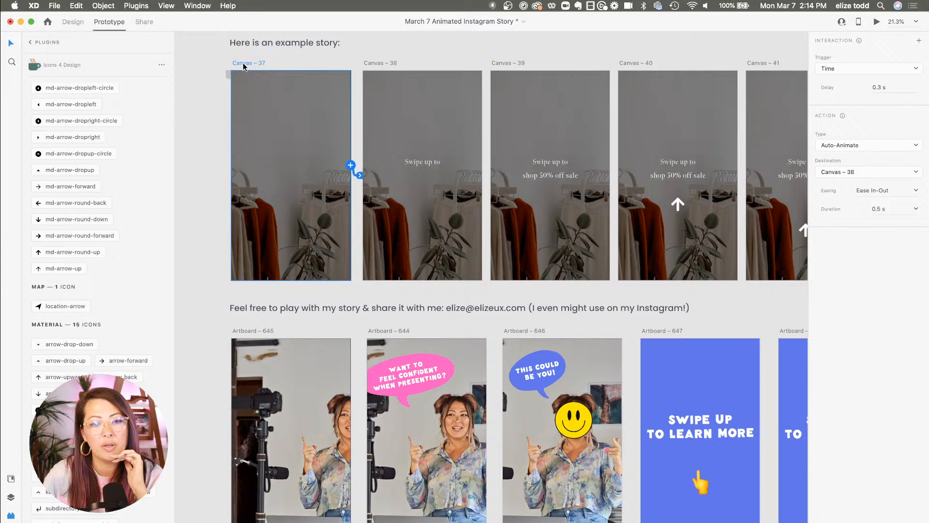
# Preview the Canvas – 37 example story twice to watch its animation
pyautogui.click(876, 22)
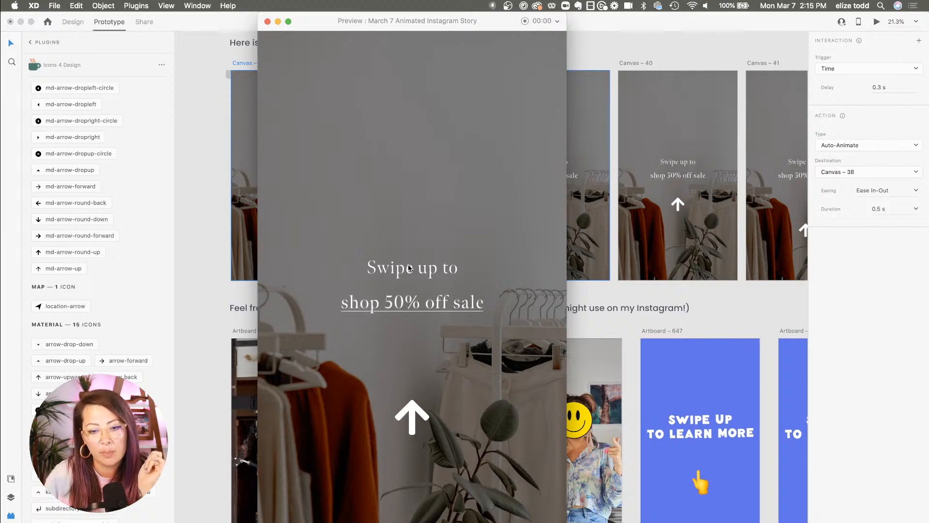
pyautogui.click(267, 22)
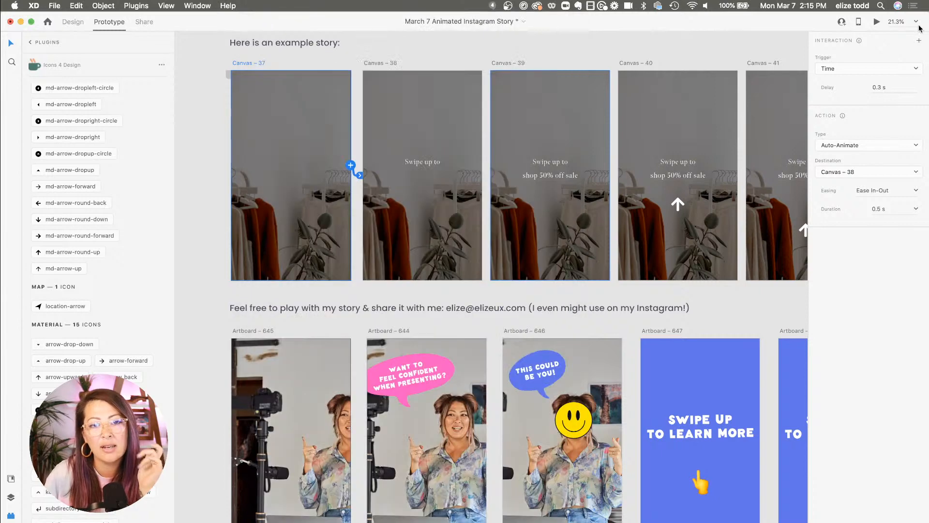
pyautogui.click(874, 26)
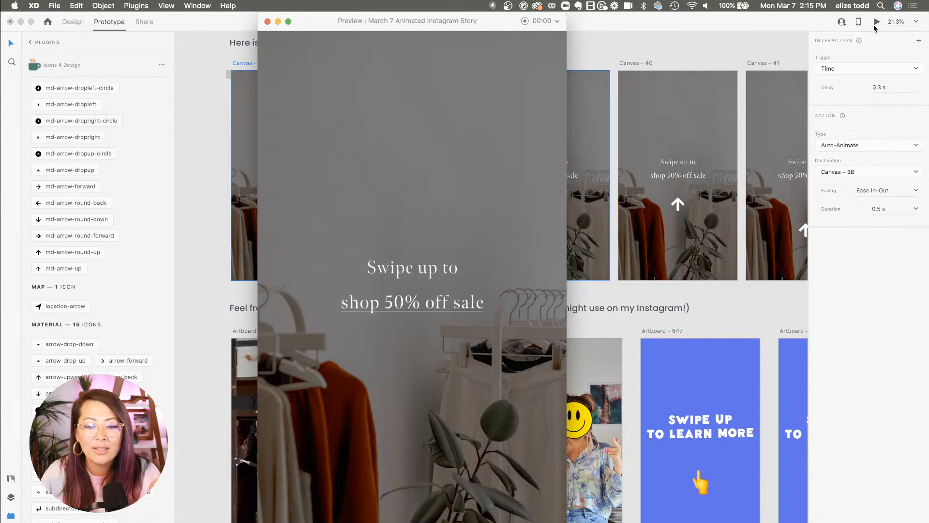
pyautogui.click(268, 22)
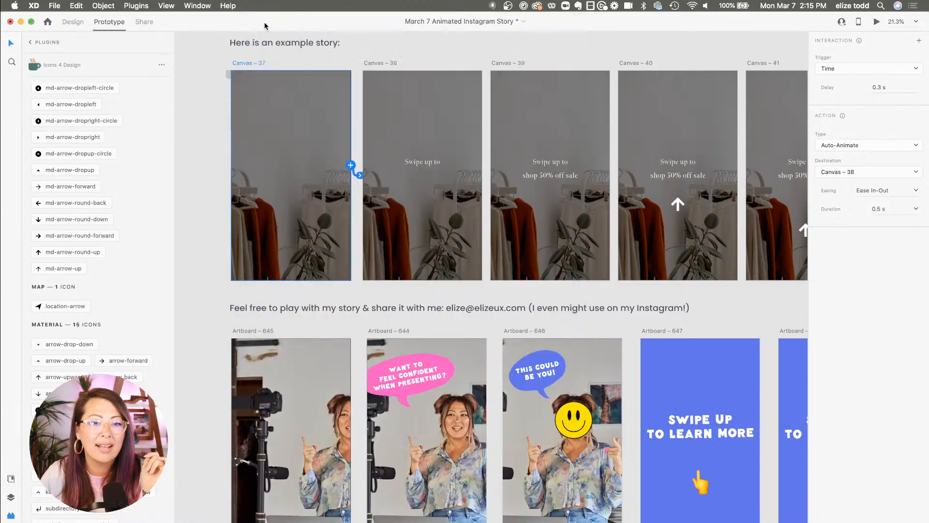
# In Design mode, duplicate the first artboard of the bottom story row, placing the copy to its left
pyautogui.click(386, 47)
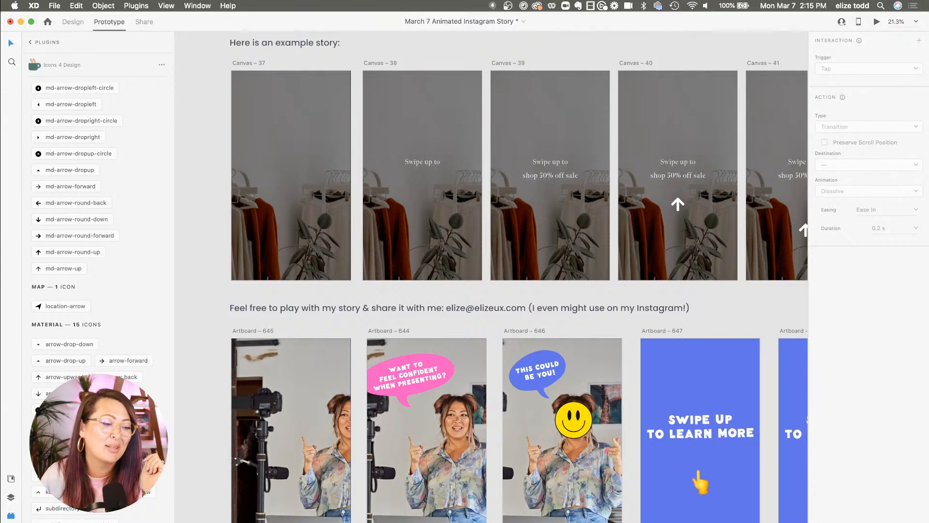
pyautogui.scroll(-2, 538, 299)
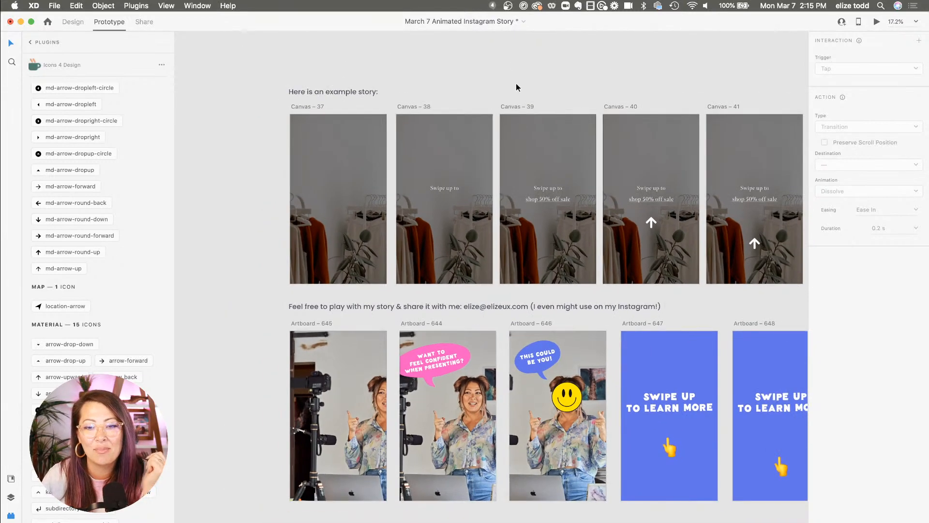
pyautogui.scroll(-4, 516, 84)
pyautogui.scroll(-3, 516, 87)
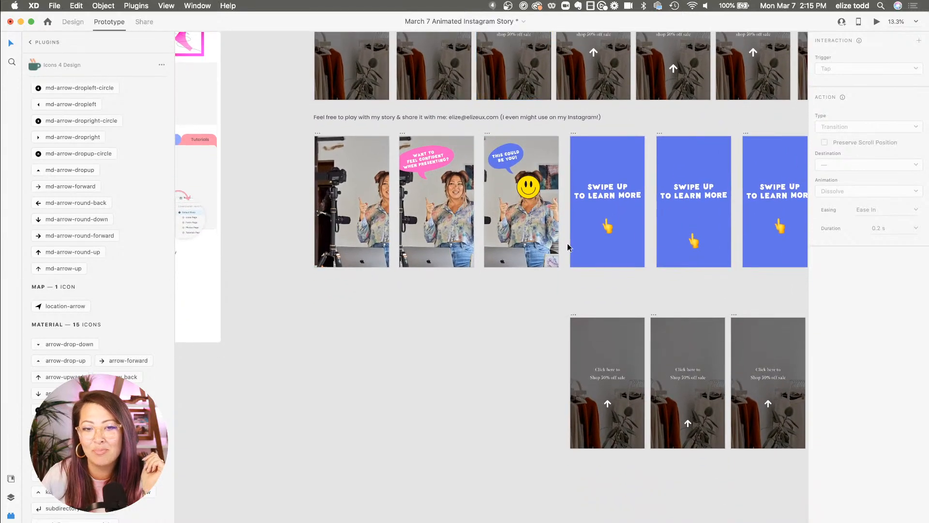
pyautogui.scroll(-2, 567, 247)
pyautogui.scroll(3, 567, 247)
pyautogui.hscroll(-3, 568, 247)
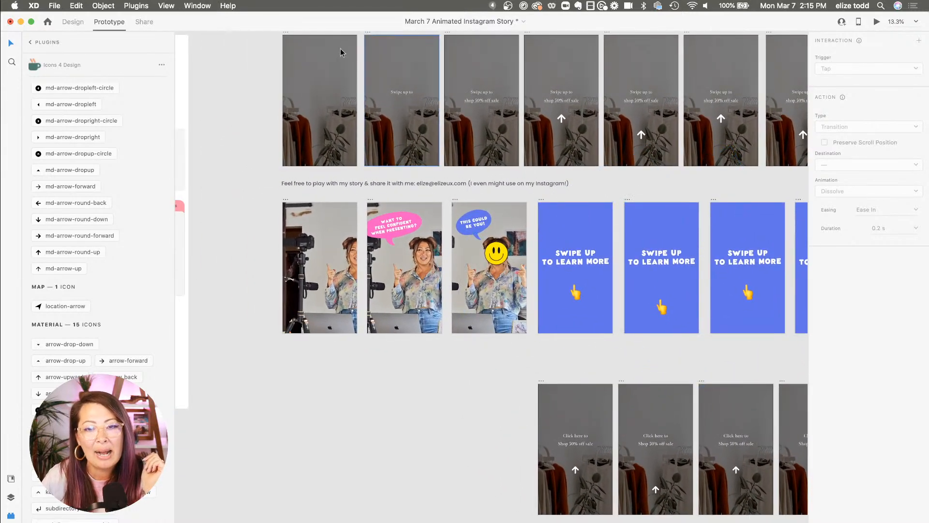
pyautogui.click(73, 22)
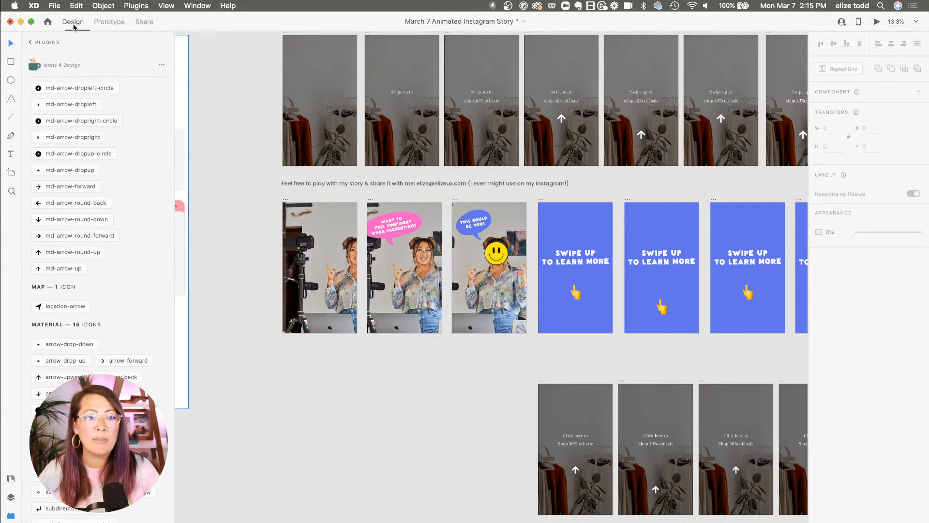
pyautogui.scroll(-2, 506, 263)
pyautogui.scroll(-1, 507, 263)
pyautogui.click(530, 307)
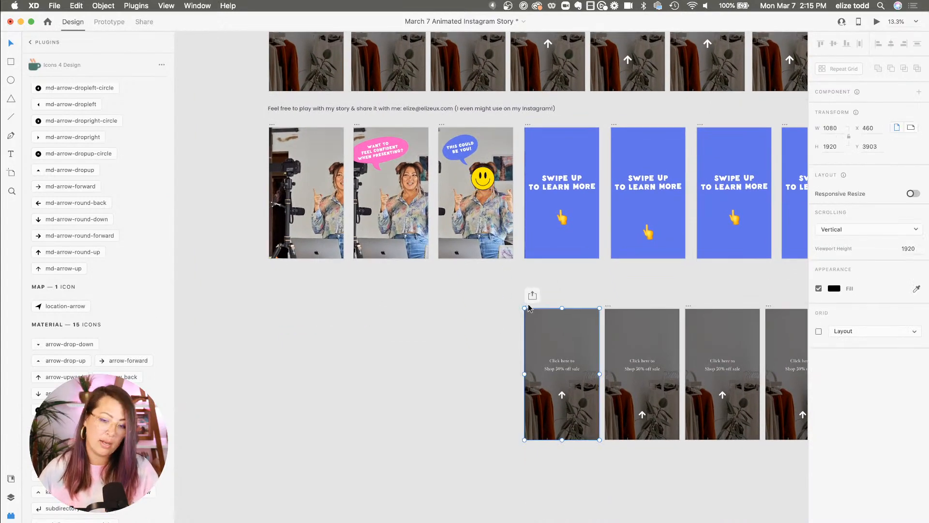
pyautogui.moveTo(529, 308); pyautogui.dragTo(446, 308)
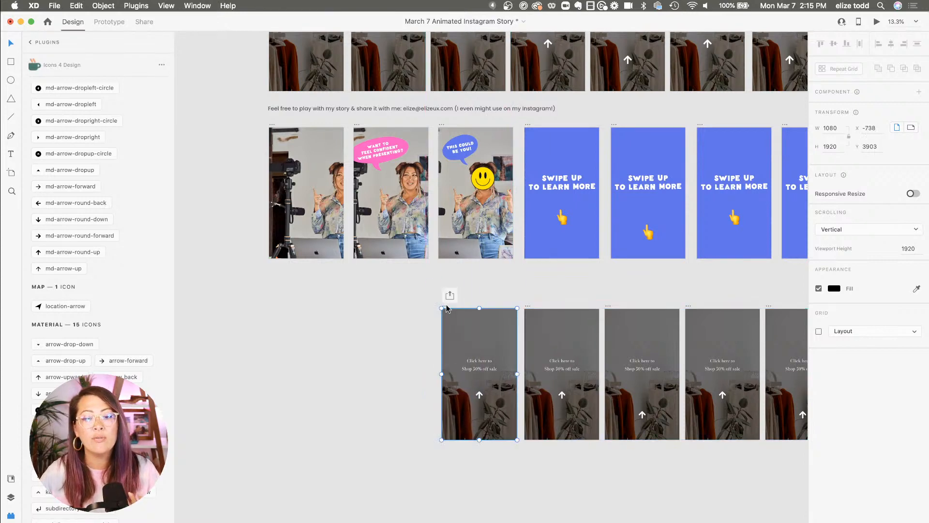
# Set the arrow's opacity to 0% in the duplicated artboard
pyautogui.scroll(2, 446, 308)
pyautogui.scroll(-2, 464, 114)
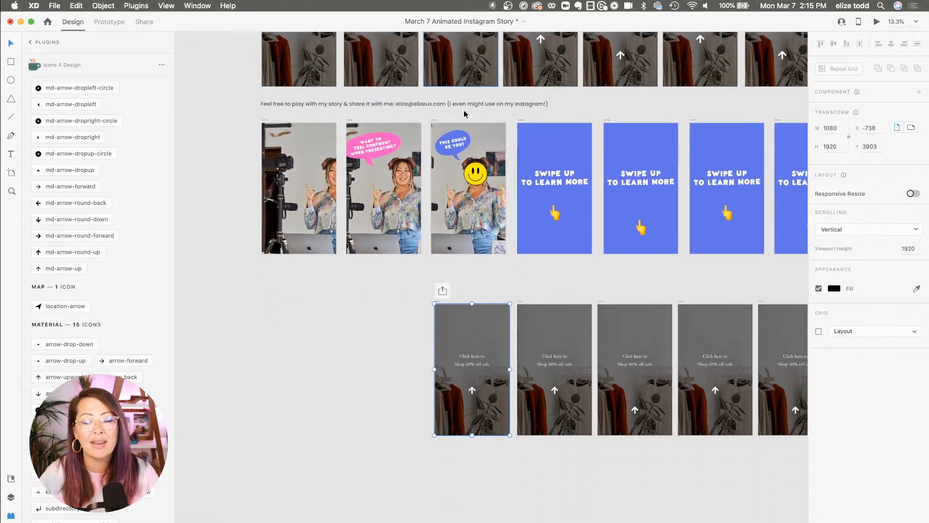
pyautogui.scroll(-2, 464, 114)
pyautogui.scroll(5, 504, 280)
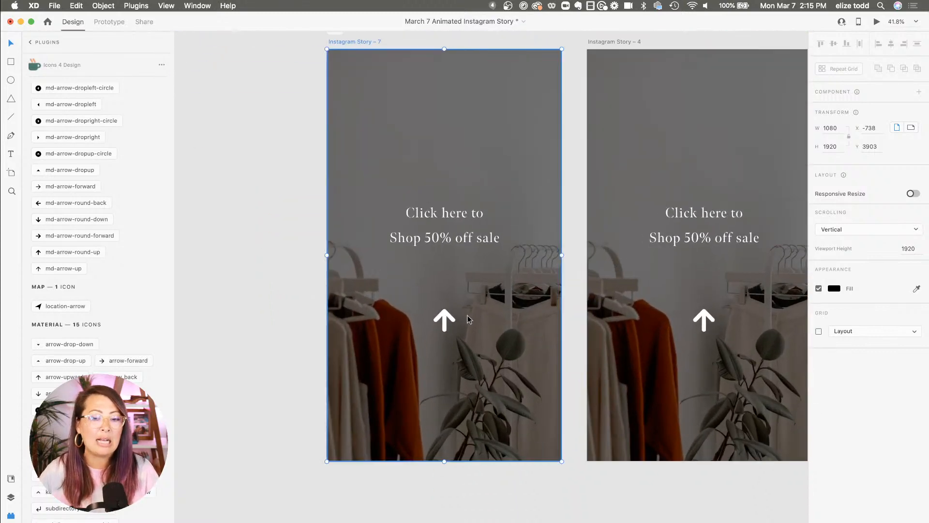
pyautogui.click(444, 318)
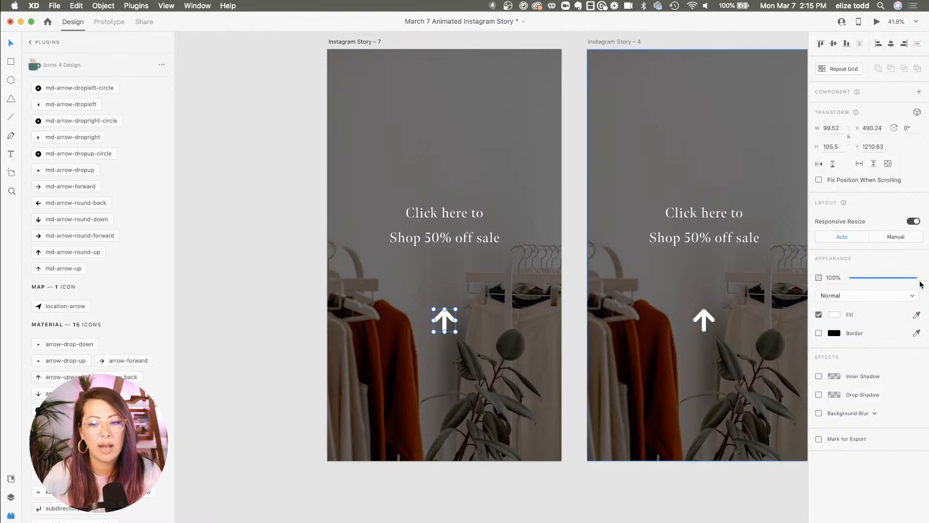
pyautogui.moveTo(920, 280); pyautogui.dragTo(809, 280)
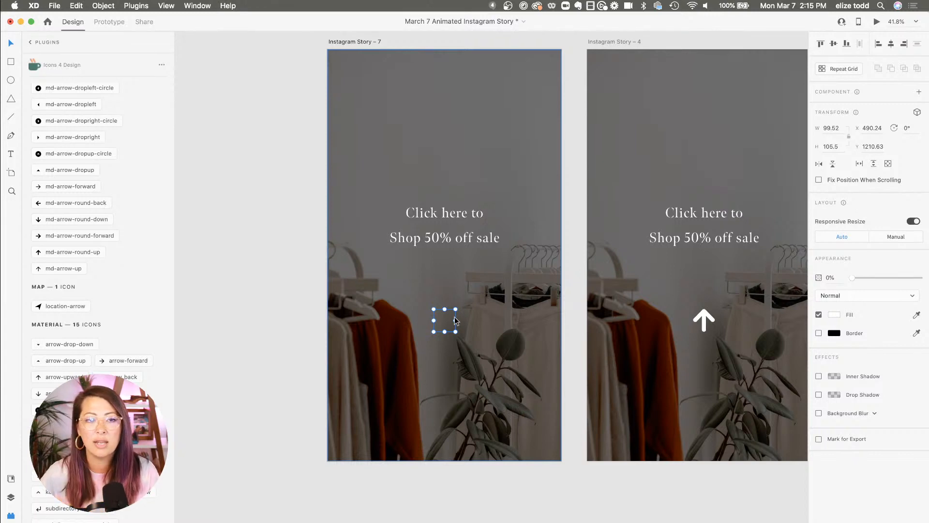
# In Prototype mode, connect the duplicated artboard to Instagram Story – 4 with a time-triggered auto-animate interaction and preview it
pyautogui.click(105, 21)
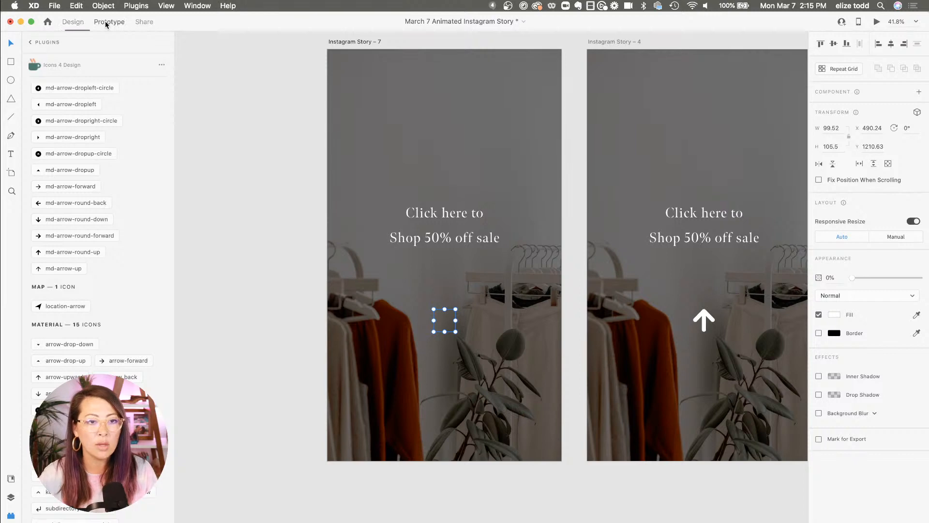
pyautogui.click(347, 41)
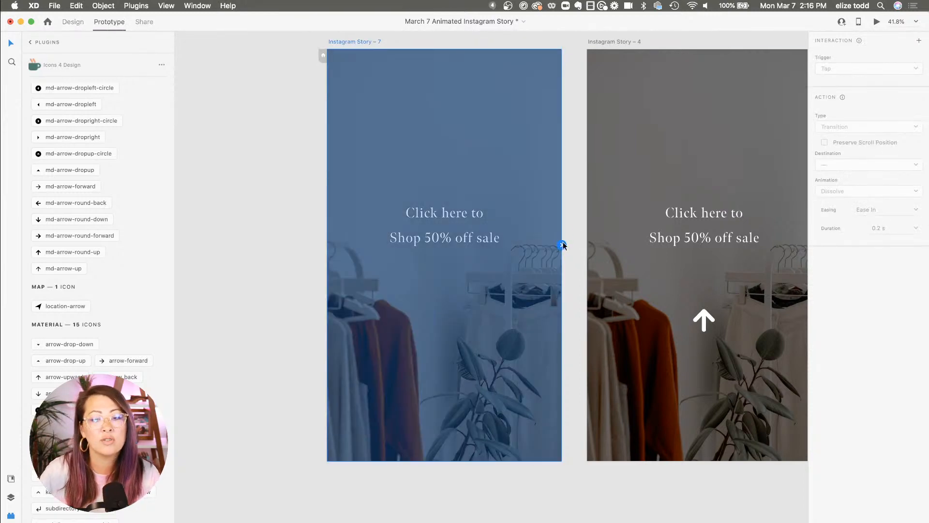
pyautogui.moveTo(563, 244); pyautogui.dragTo(645, 255)
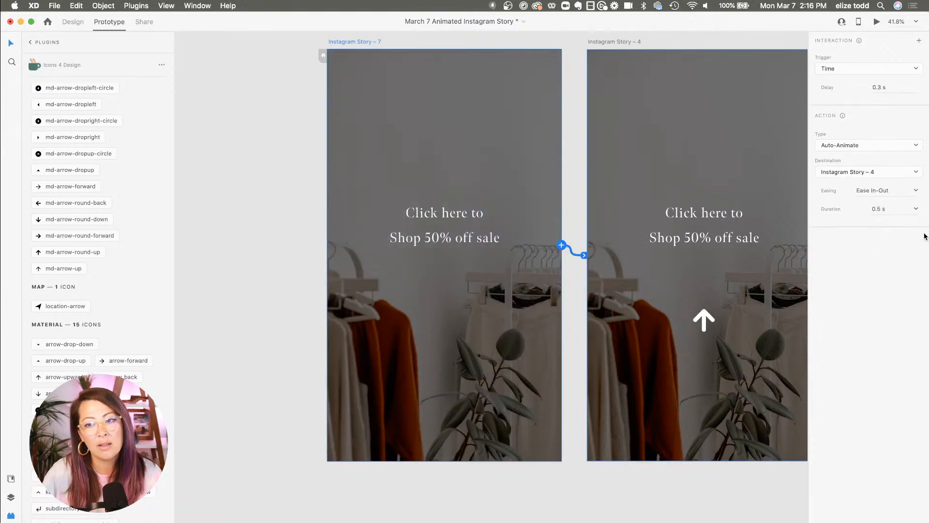
pyautogui.click(876, 24)
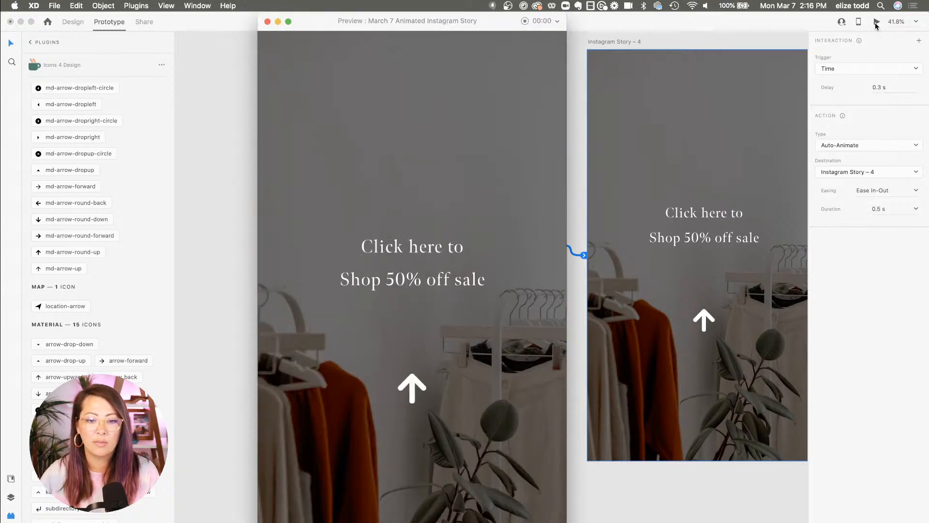
pyautogui.click(267, 21)
# Try a 2 s transition duration, preview it, and reset the duration to 0.5 s
pyautogui.click(891, 209)
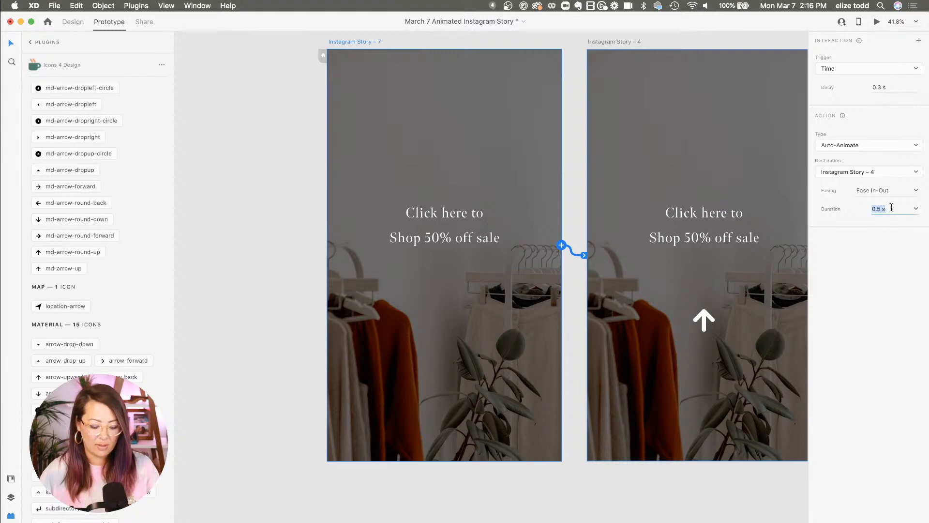
pyautogui.write('2')
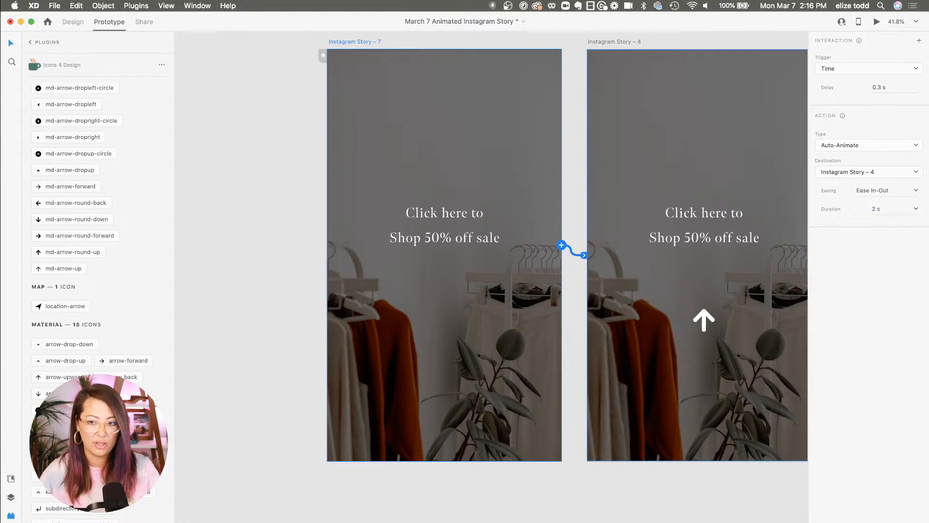
pyautogui.click(876, 22)
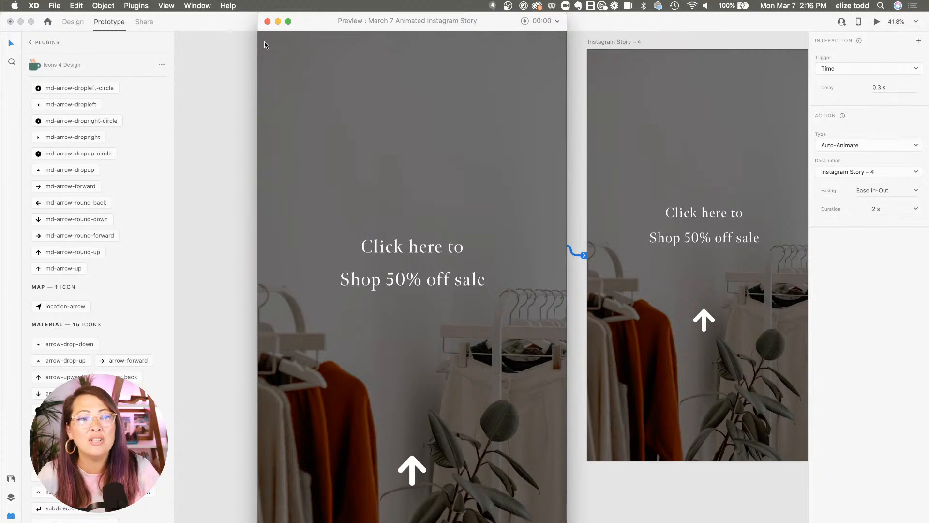
pyautogui.click(267, 22)
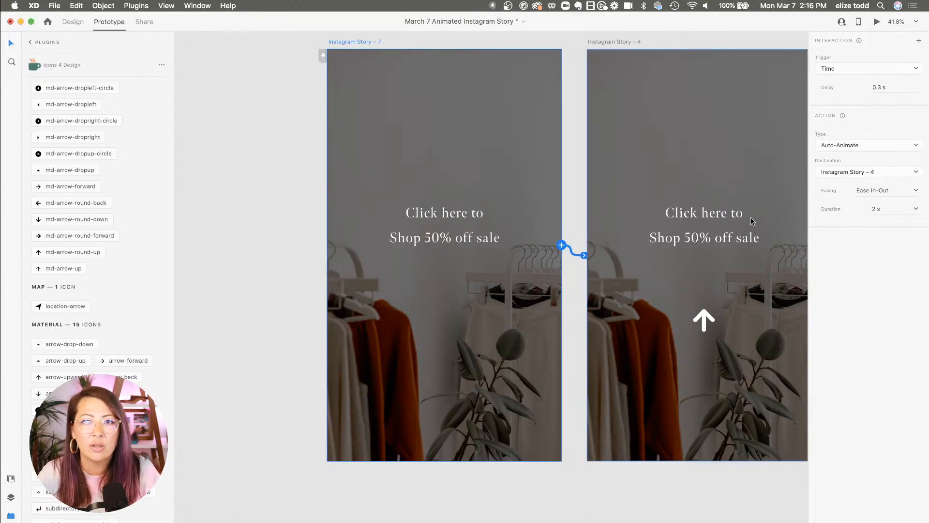
pyautogui.click(883, 209)
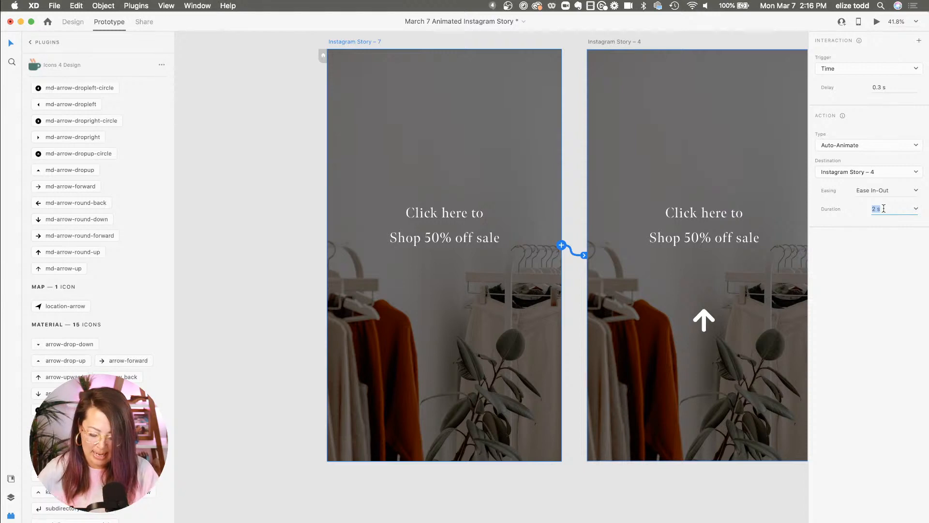
pyautogui.press('BackSpace')
pyautogui.press('Return')
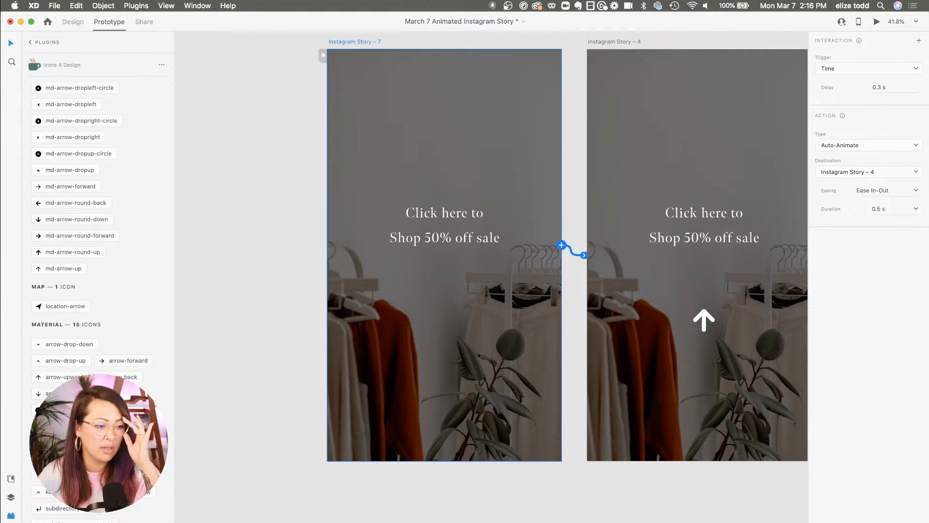
# Duplicate Instagram Story – 7 again, placing the copy to its left to add another frame
pyautogui.click(324, 165)
pyautogui.scroll(-5, 323, 165)
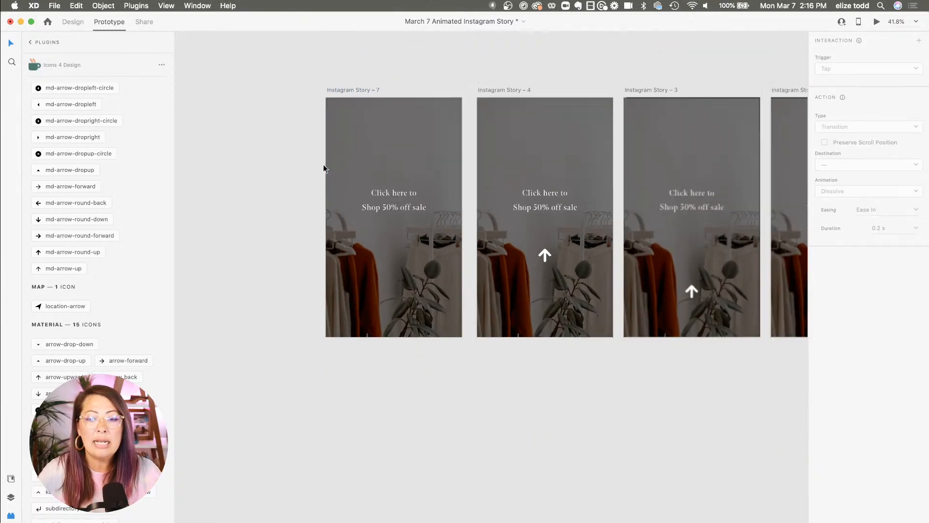
pyautogui.scroll(5, 323, 165)
pyautogui.scroll(-4, 323, 167)
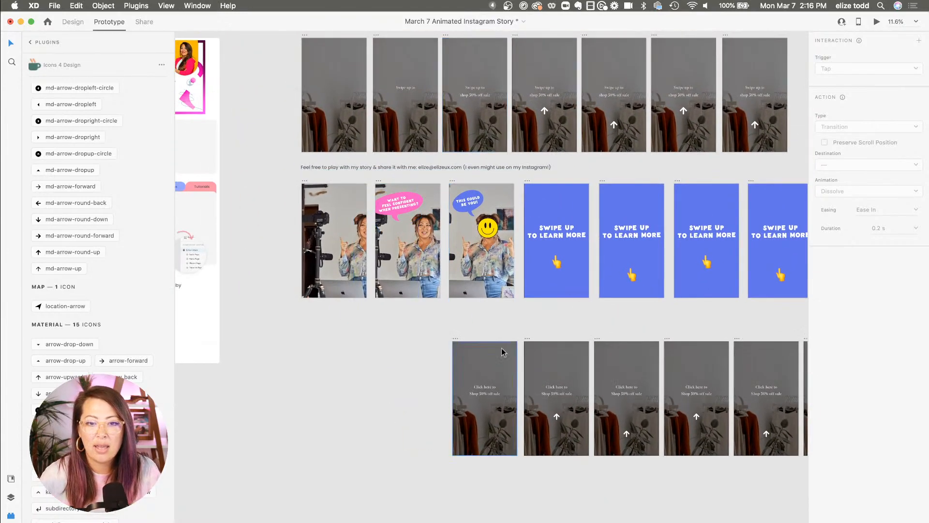
pyautogui.scroll(4, 392, 75)
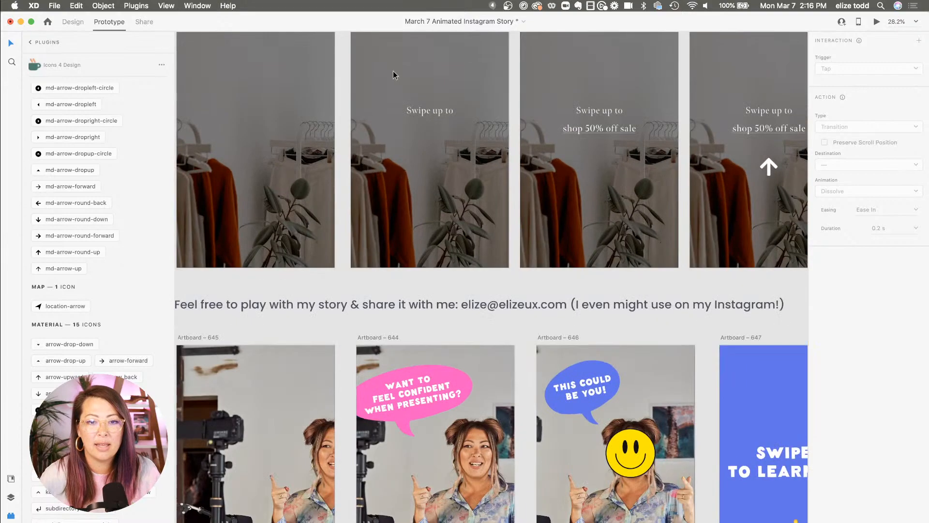
pyautogui.scroll(-5, 434, 116)
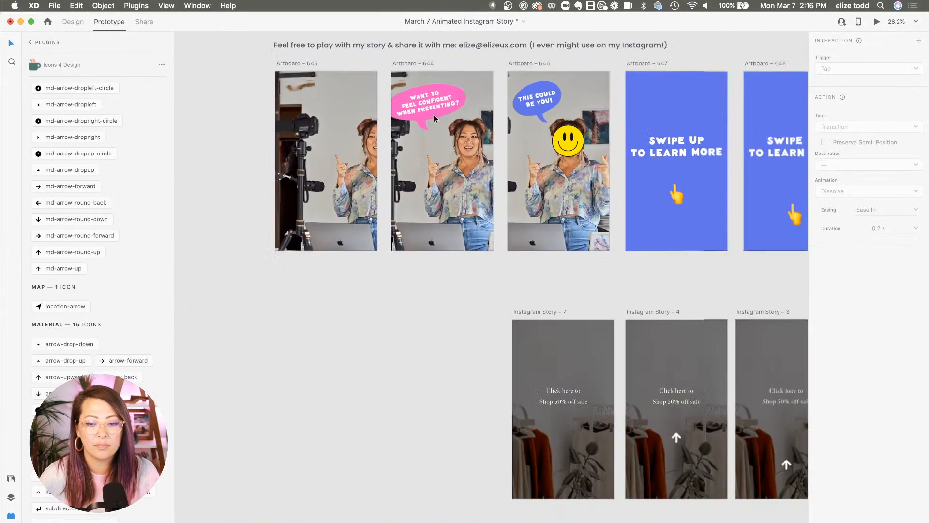
pyautogui.scroll(-4, 433, 115)
pyautogui.click(506, 214)
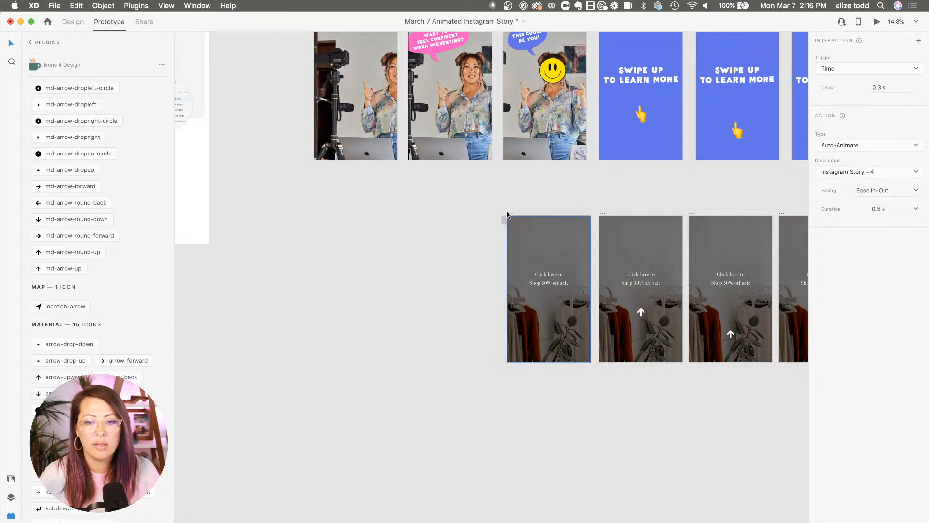
pyautogui.moveTo(506, 214); pyautogui.dragTo(500, 213)
pyautogui.press('super+z')
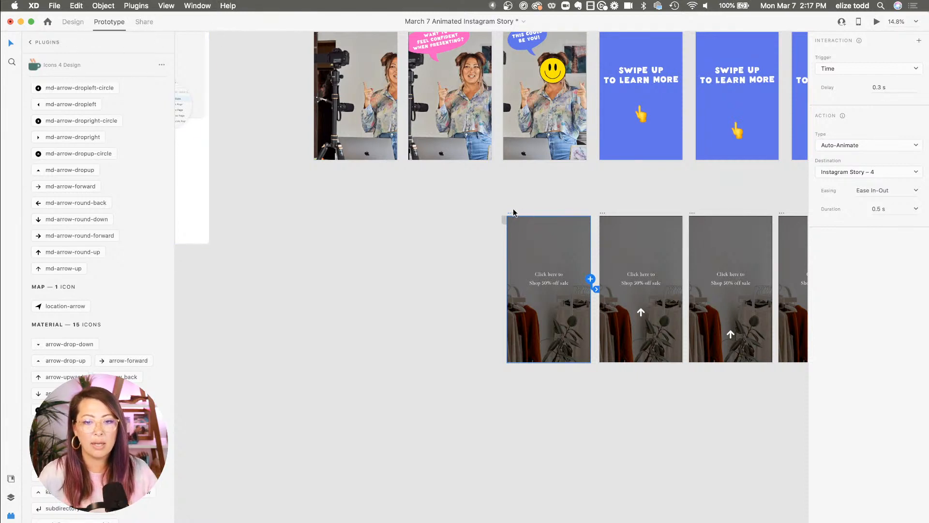
pyautogui.moveTo(510, 215); pyautogui.dragTo(415, 216)
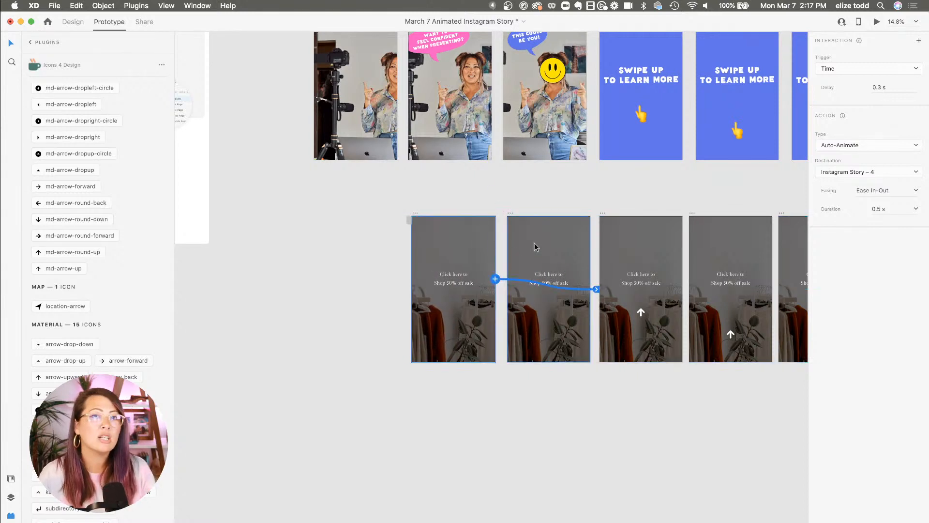
# Try to redirect the new artboard's interaction to Instagram Story – 7, then undo it
pyautogui.scroll(5, 534, 247)
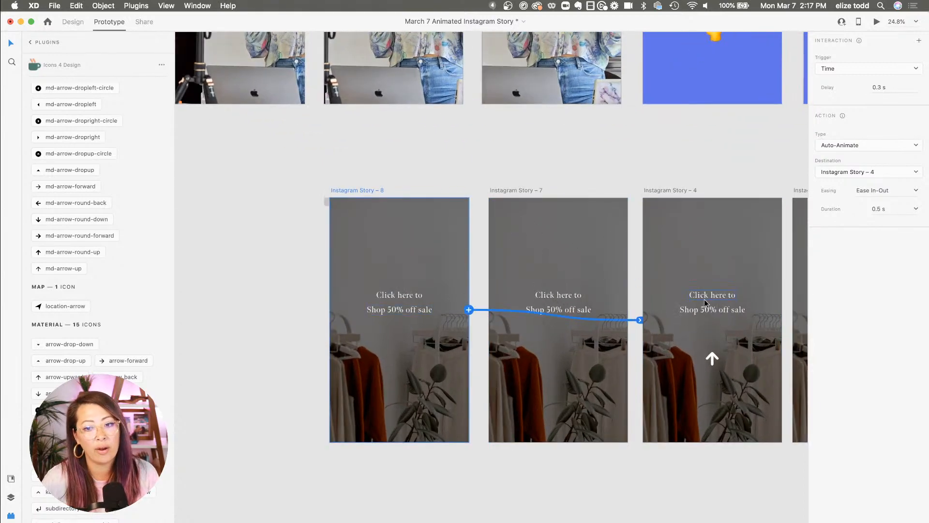
pyautogui.moveTo(640, 320); pyautogui.dragTo(551, 323)
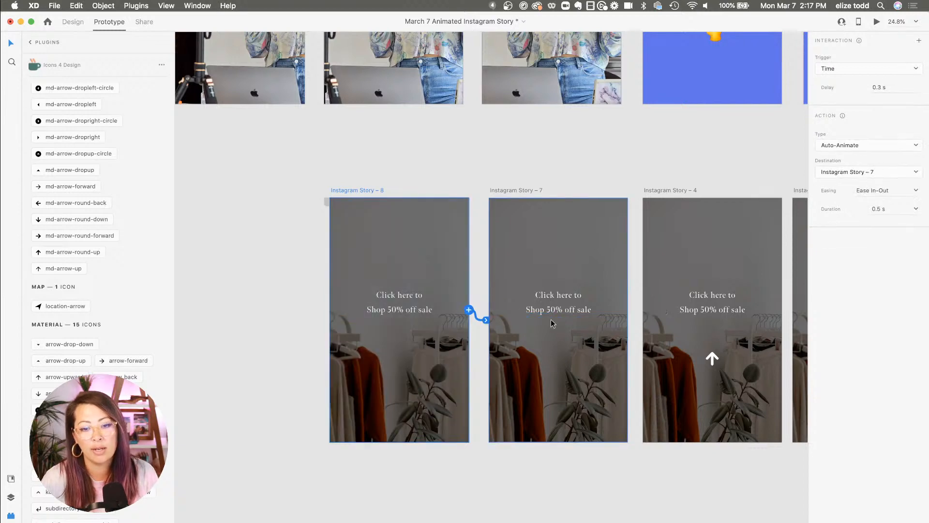
pyautogui.press('super+z')
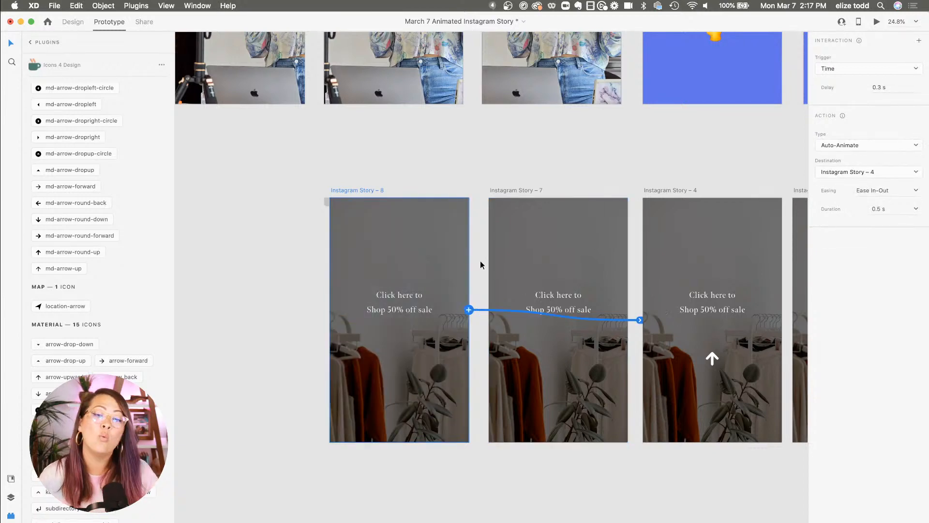
# Undo the earlier duplicate, then duplicate Instagram Story – 7 again, placing the copy to its left
pyautogui.press('super+z')
pyautogui.scroll(-3, 480, 261)
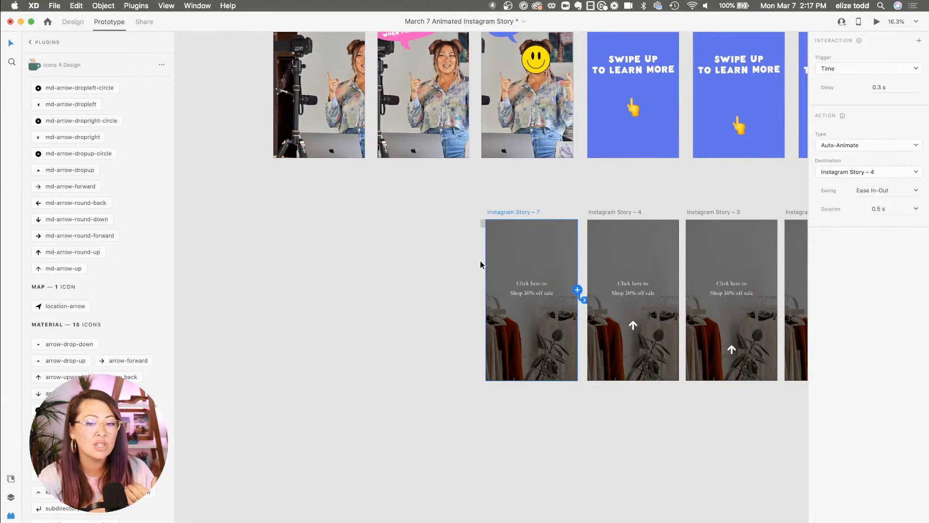
pyautogui.click(77, 23)
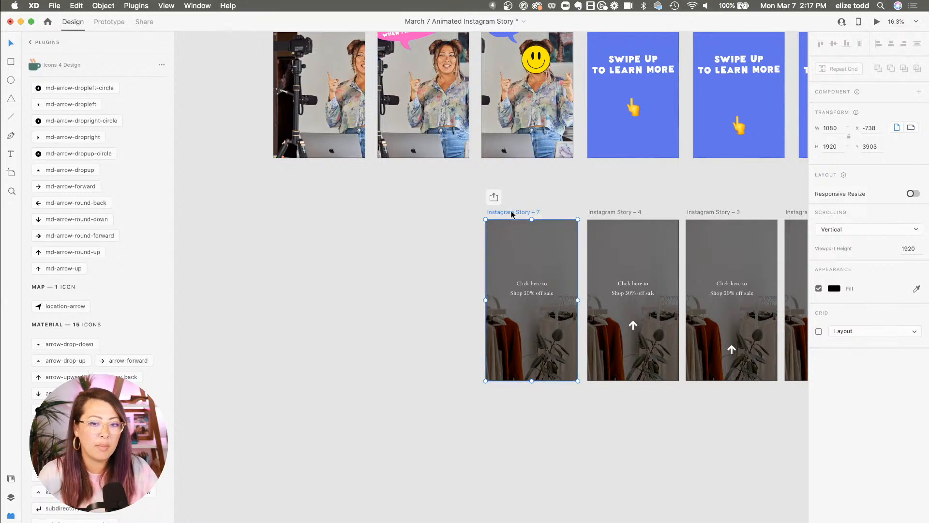
pyautogui.moveTo(512, 213); pyautogui.dragTo(410, 216)
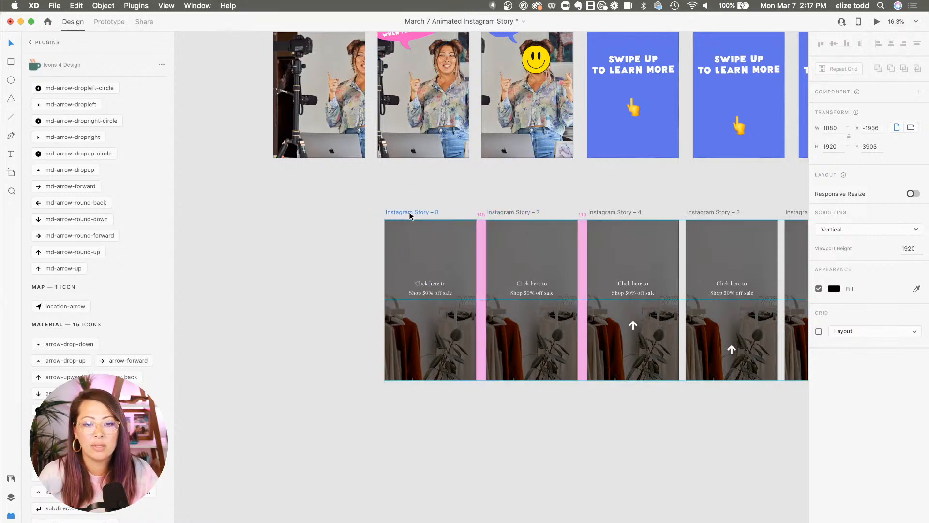
# Inspect the example story's frames to see how the hidden second text line is set up
pyautogui.click(119, 29)
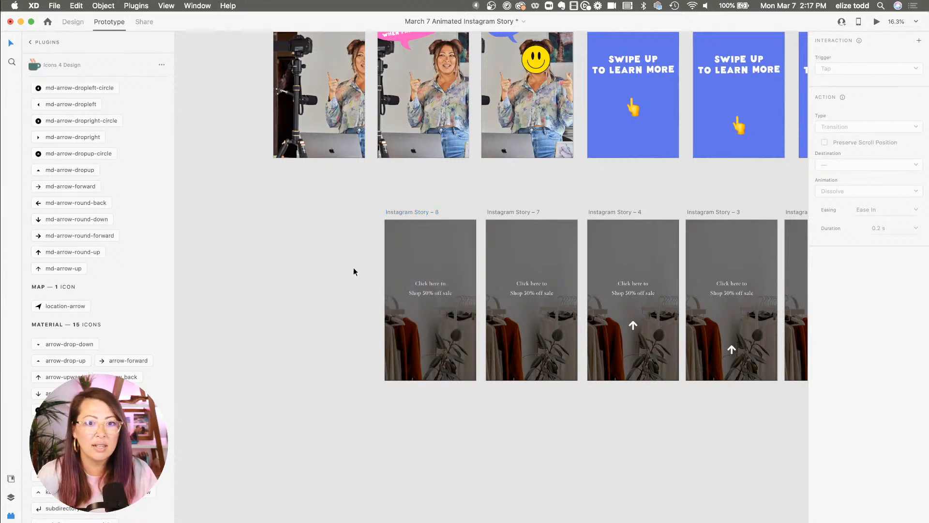
pyautogui.click(73, 22)
pyautogui.scroll(-3, 398, 208)
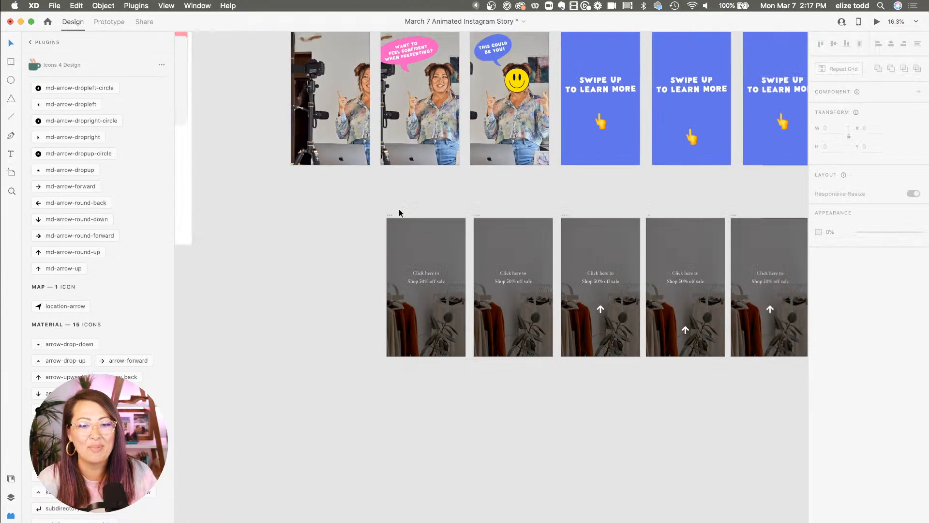
pyautogui.scroll(5, 399, 261)
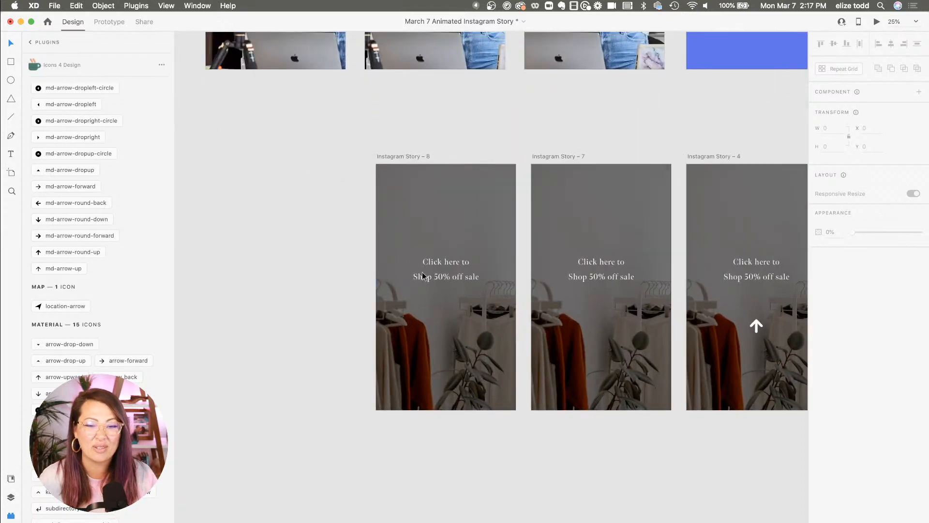
pyautogui.click(457, 278)
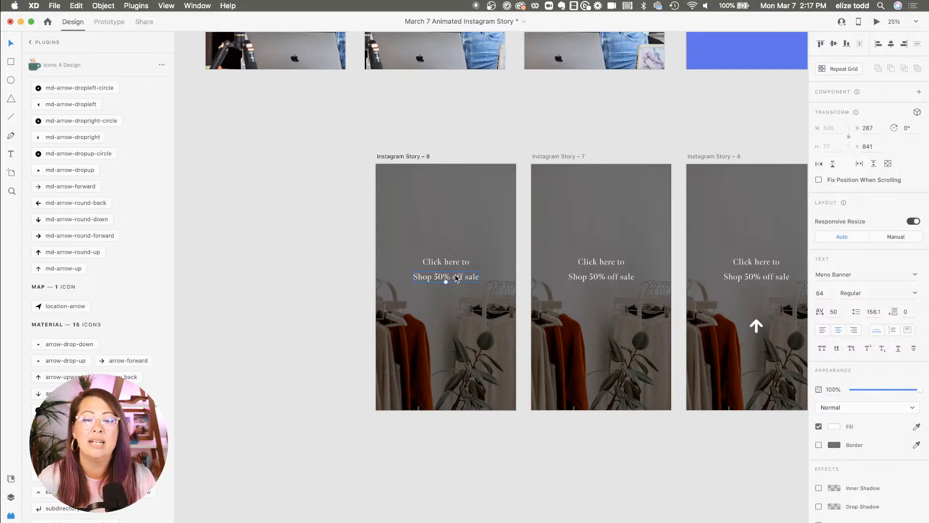
pyautogui.scroll(-2, 454, 278)
pyautogui.scroll(5, 455, 278)
pyautogui.scroll(-1, 455, 278)
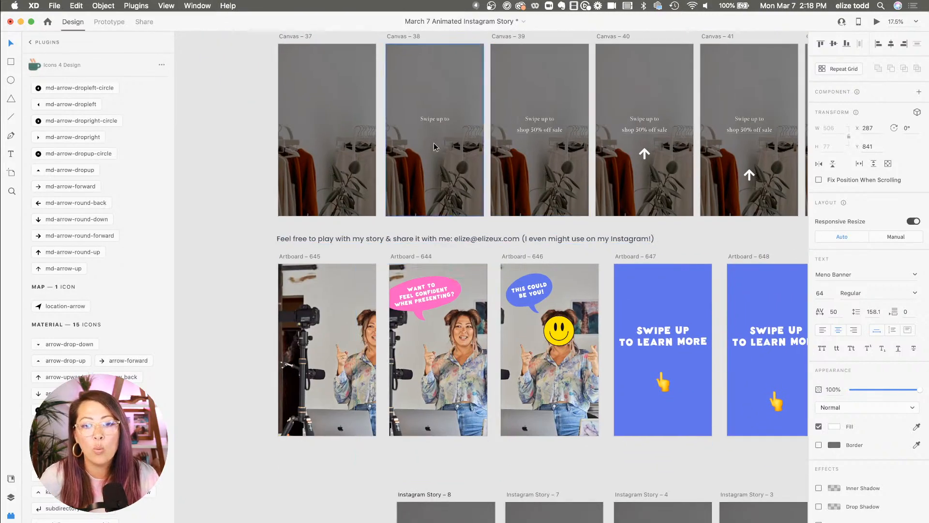
pyautogui.scroll(-1, 426, 150)
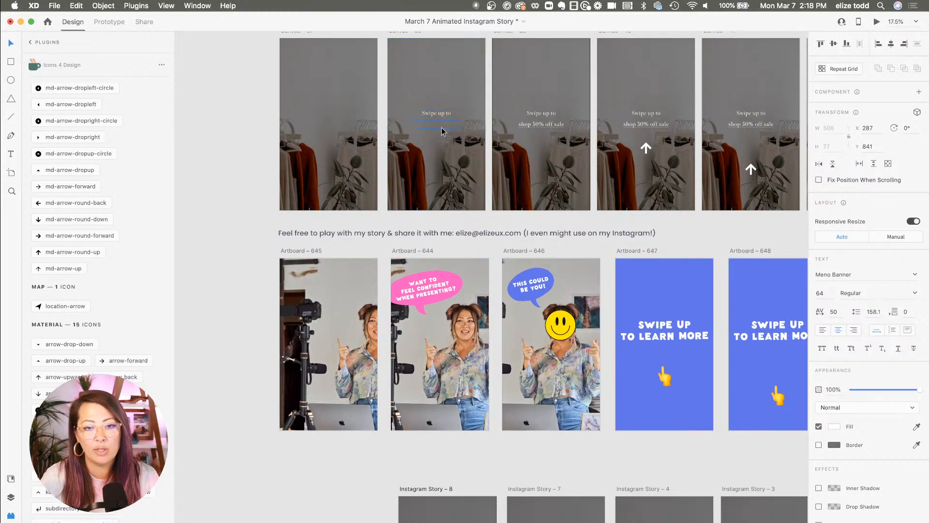
pyautogui.scroll(8, 442, 130)
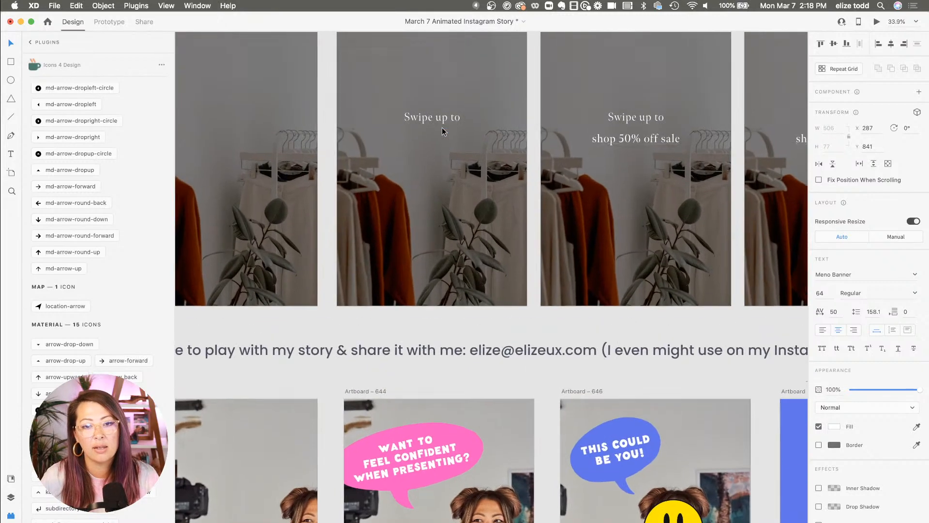
pyautogui.click(434, 189)
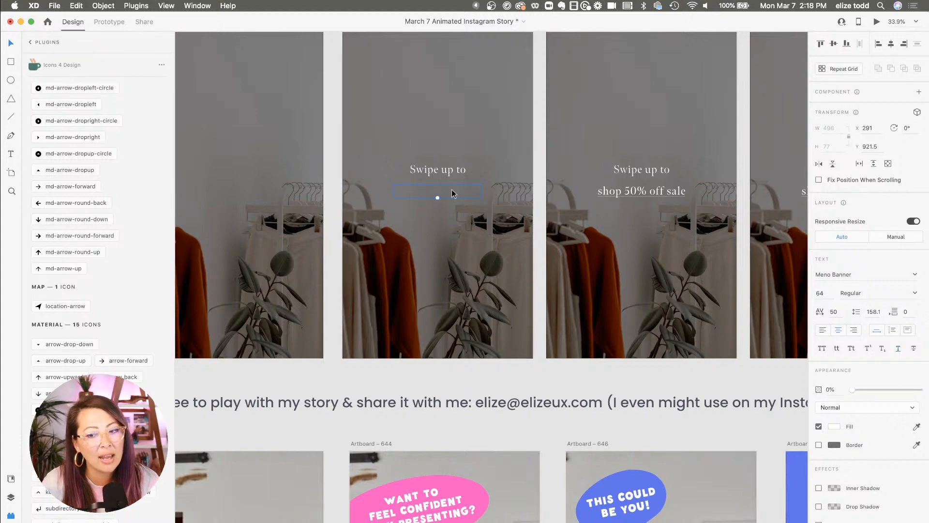
# Set the opacity of the 'Shop 50% off sale' text on Instagram Story – 8 to 0%
pyautogui.scroll(-6, 391, 332)
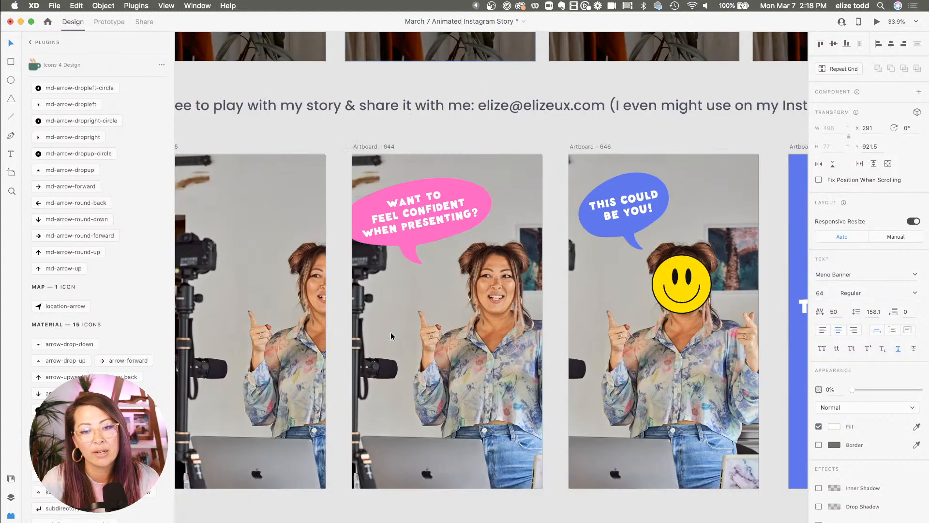
pyautogui.scroll(-8, 391, 332)
pyautogui.click(454, 352)
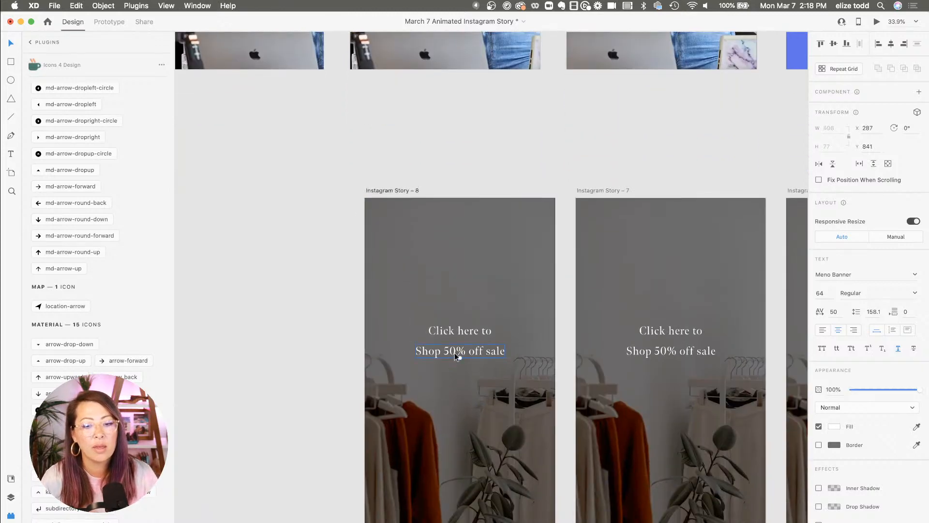
pyautogui.moveTo(919, 389); pyautogui.dragTo(820, 393)
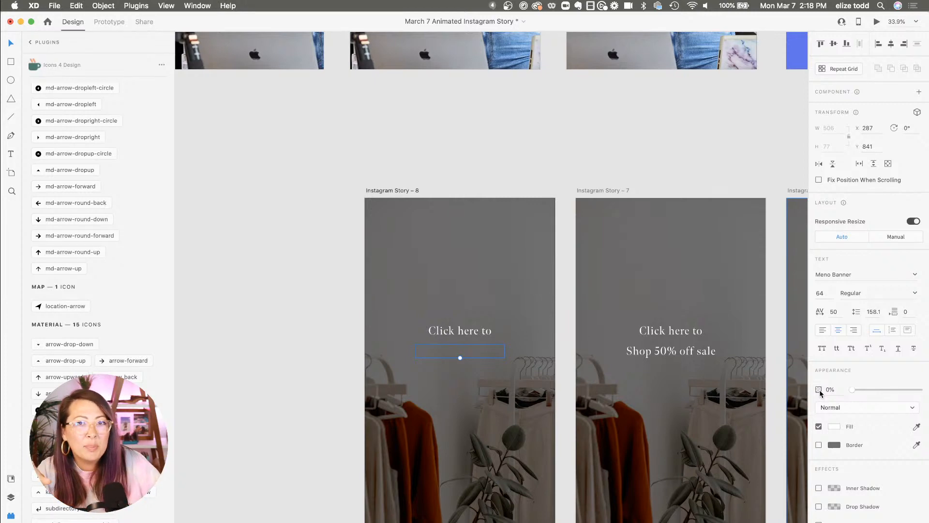
# Connect Instagram Story – 8 to Instagram Story – 7 with a time-triggered auto-animate interaction and preview it
pyautogui.scroll(-4, 418, 188)
pyautogui.click(411, 187)
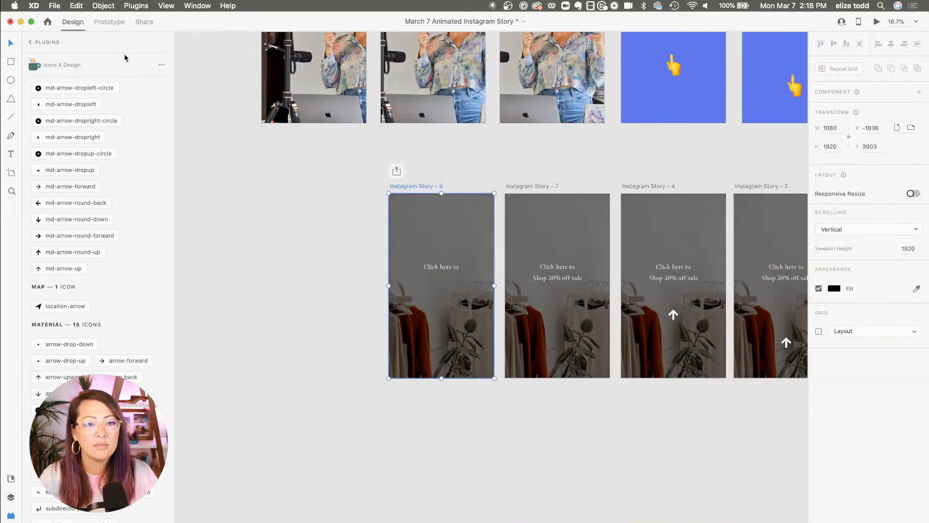
pyautogui.click(114, 25)
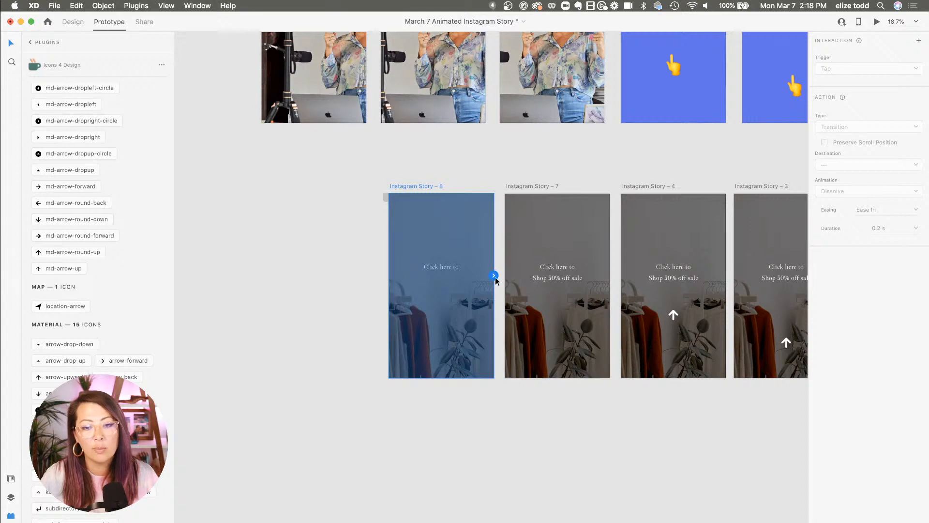
pyautogui.moveTo(493, 275); pyautogui.dragTo(536, 269)
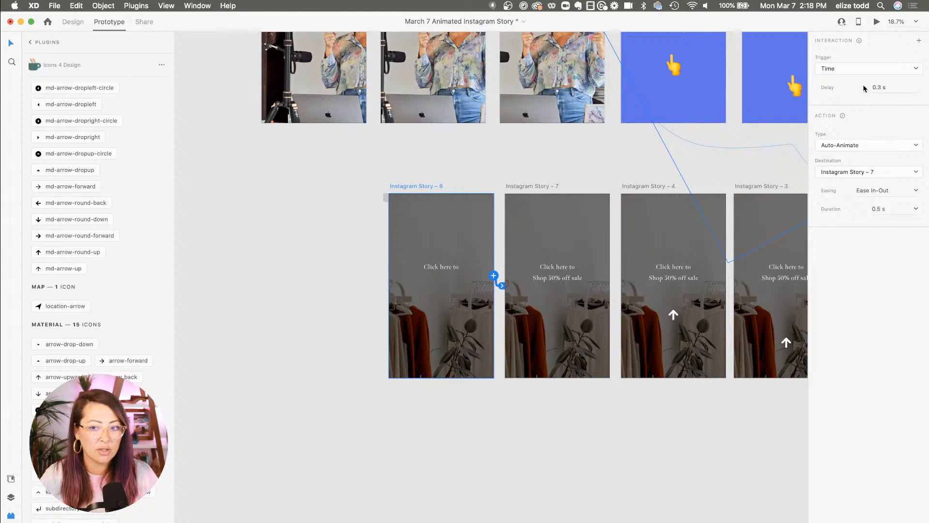
pyautogui.click(876, 23)
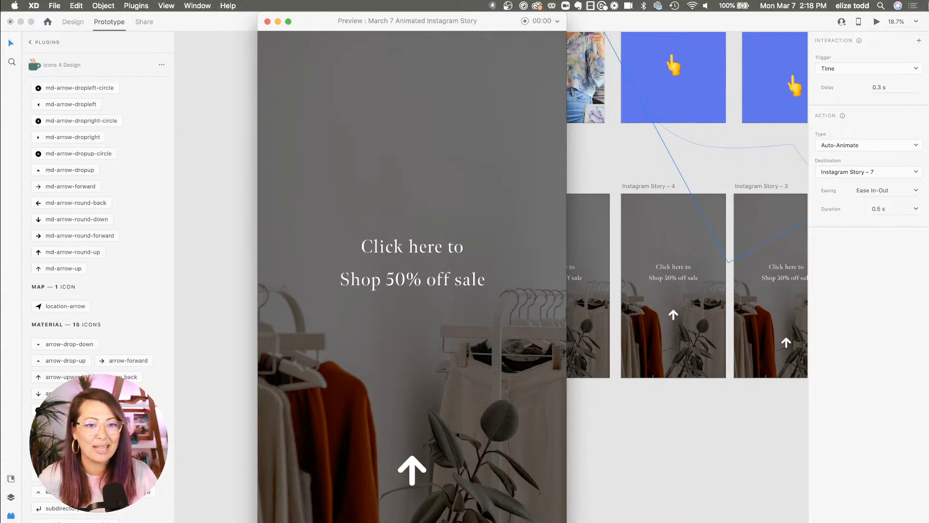
pyautogui.click(267, 21)
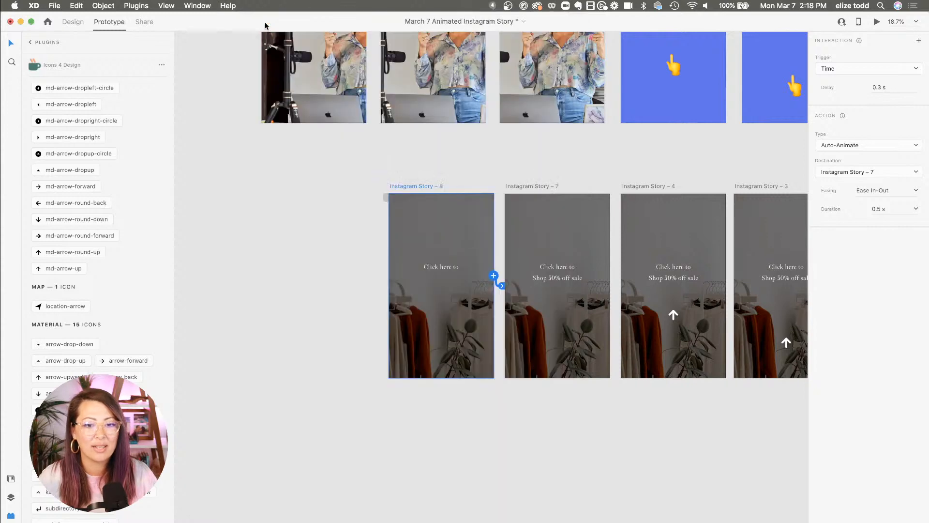
# Try to move Instagram Story – 8 in Prototype mode, then undo it
pyautogui.click(360, 184)
pyautogui.scroll(-3, 359, 184)
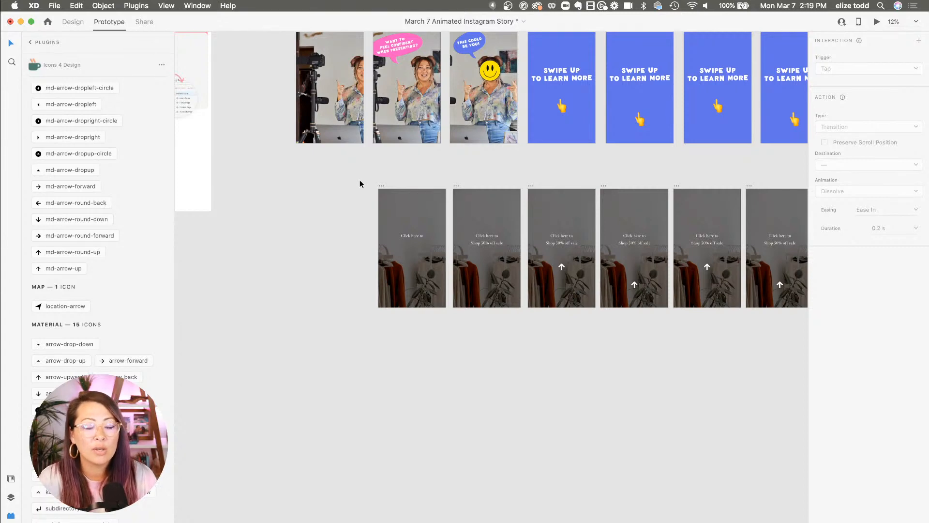
pyautogui.scroll(5, 359, 183)
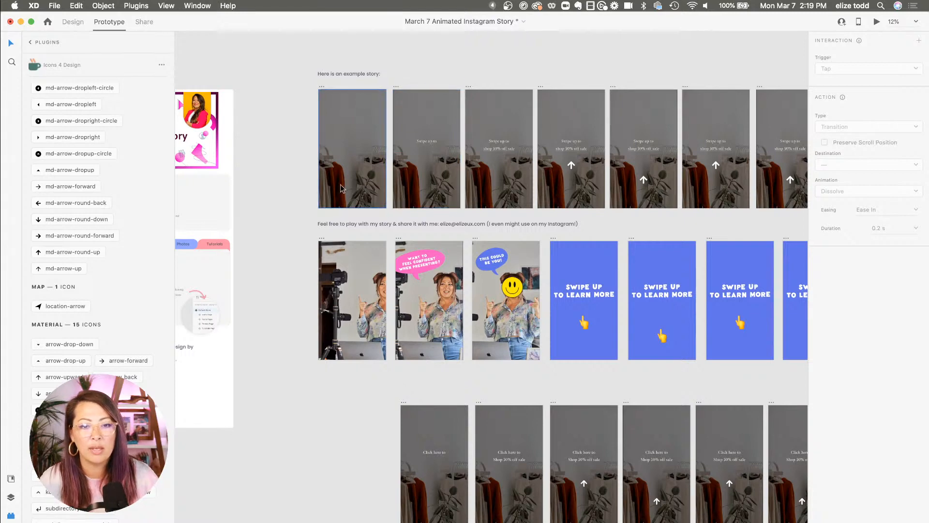
pyautogui.scroll(-1, 341, 187)
pyautogui.scroll(-3, 387, 312)
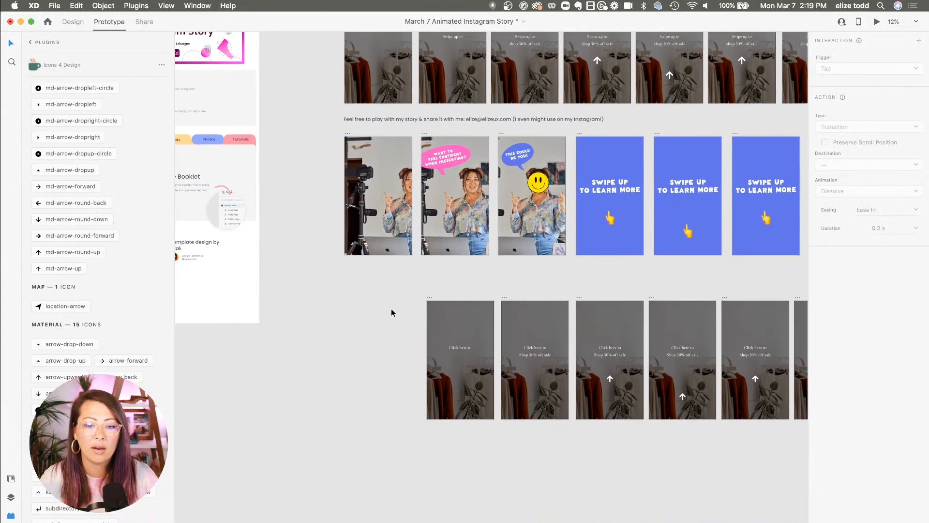
pyautogui.moveTo(429, 297); pyautogui.dragTo(348, 299)
pyautogui.press('super+z')
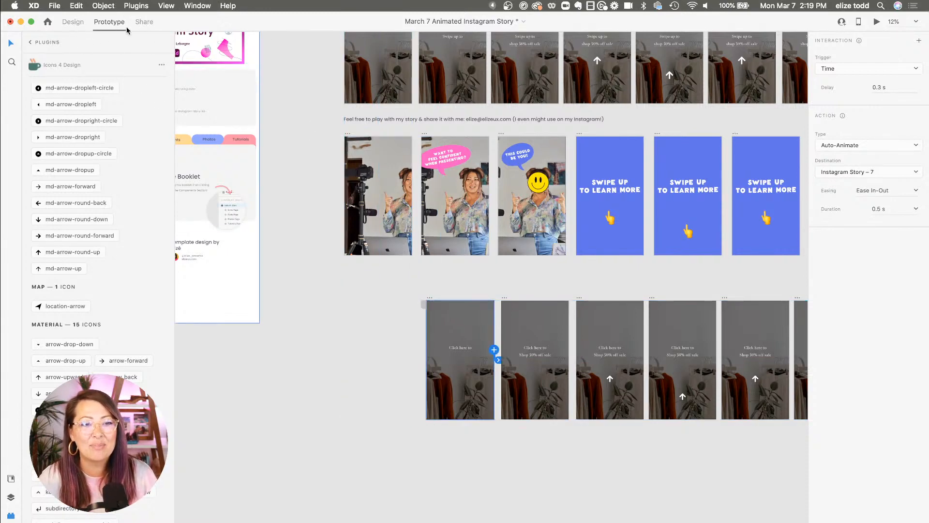
# Duplicate Instagram Story – 8, placing the copy to its left as a new first frame
pyautogui.click(67, 23)
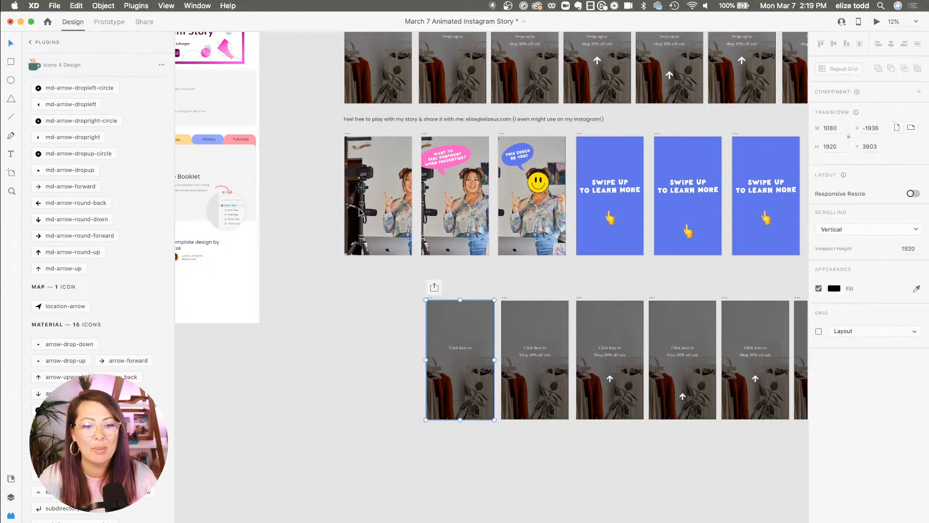
pyautogui.scroll(3, 428, 306)
pyautogui.scroll(-1, 428, 305)
pyautogui.moveTo(477, 252); pyautogui.dragTo(366, 256)
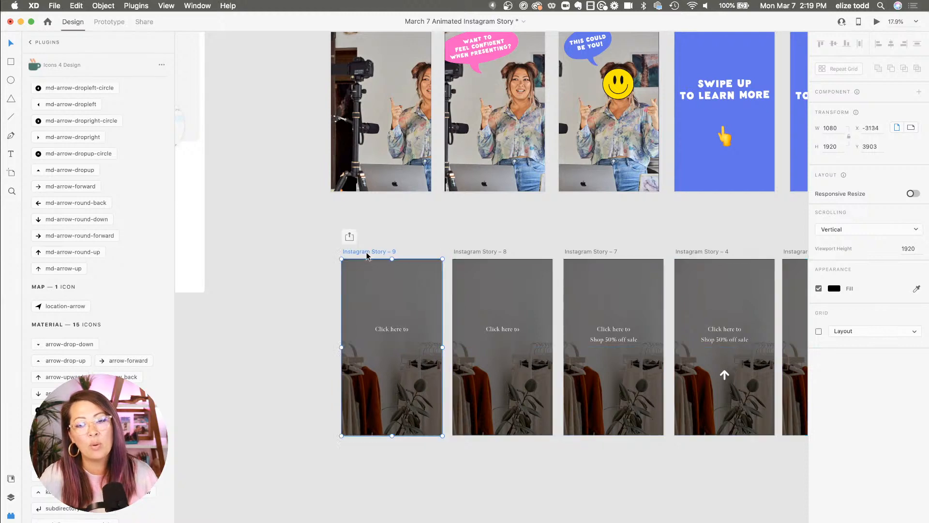
# Set the opacity of the 'Click here to' text on Instagram Story – 9 to 0%
pyautogui.click(393, 331)
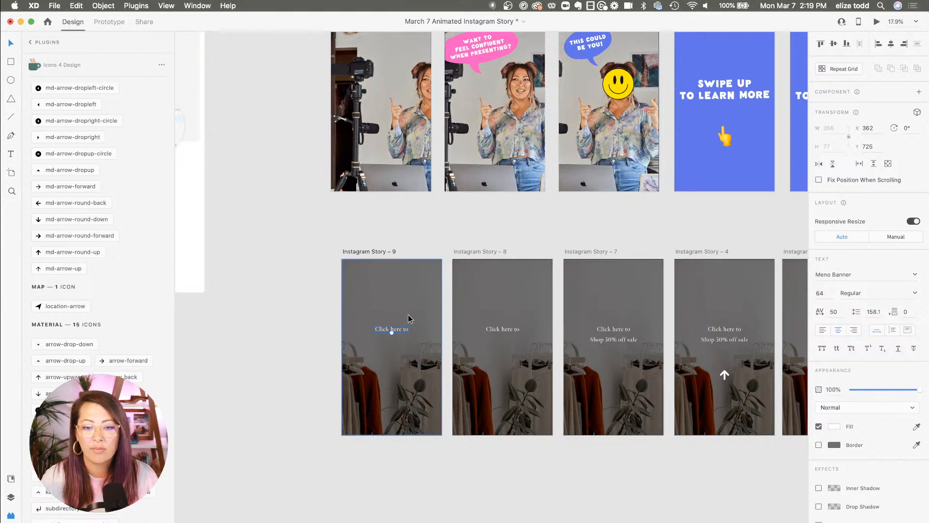
pyautogui.scroll(5, 408, 318)
pyautogui.scroll(-4, 408, 317)
pyautogui.hscroll(-3, 408, 317)
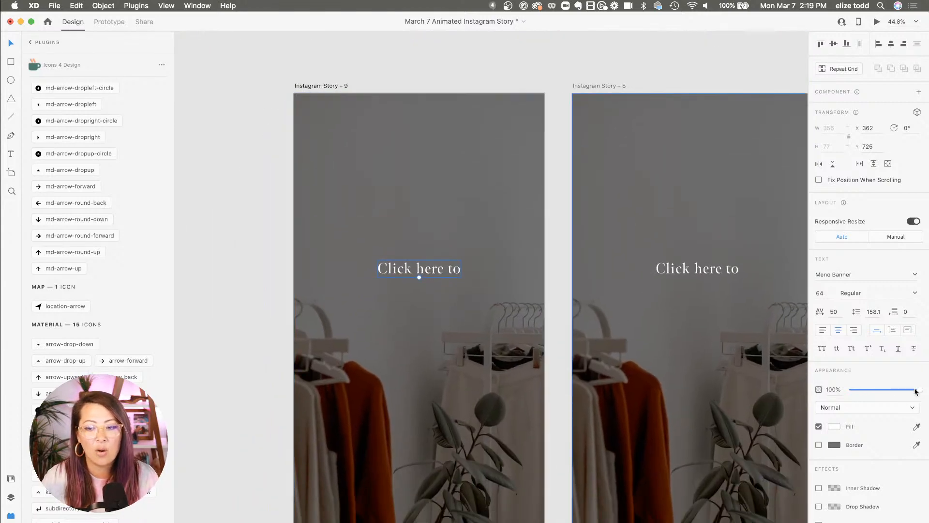
pyautogui.moveTo(919, 391); pyautogui.dragTo(792, 388)
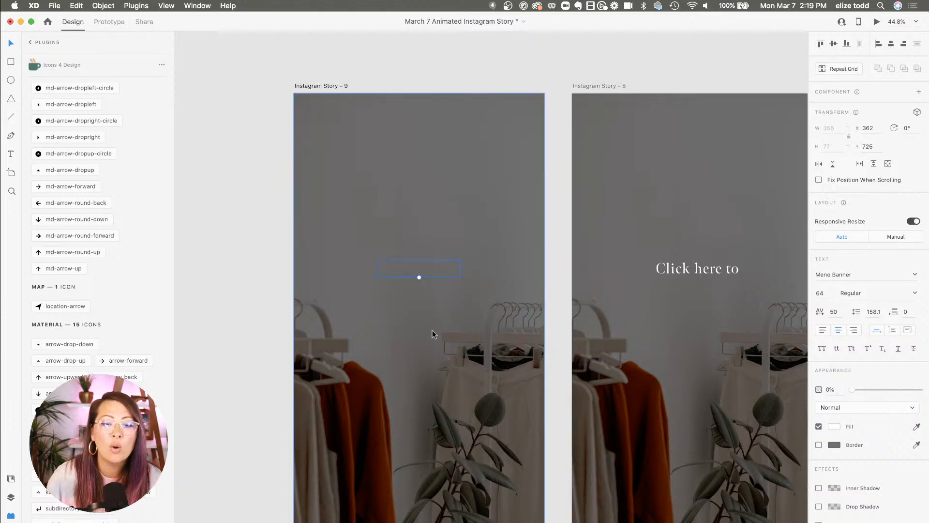
# Connect Instagram Story – 9 to Instagram Story – 8 with a time-triggered auto-animate interaction and preview the sequence
pyautogui.scroll(-5, 432, 330)
pyautogui.click(262, 331)
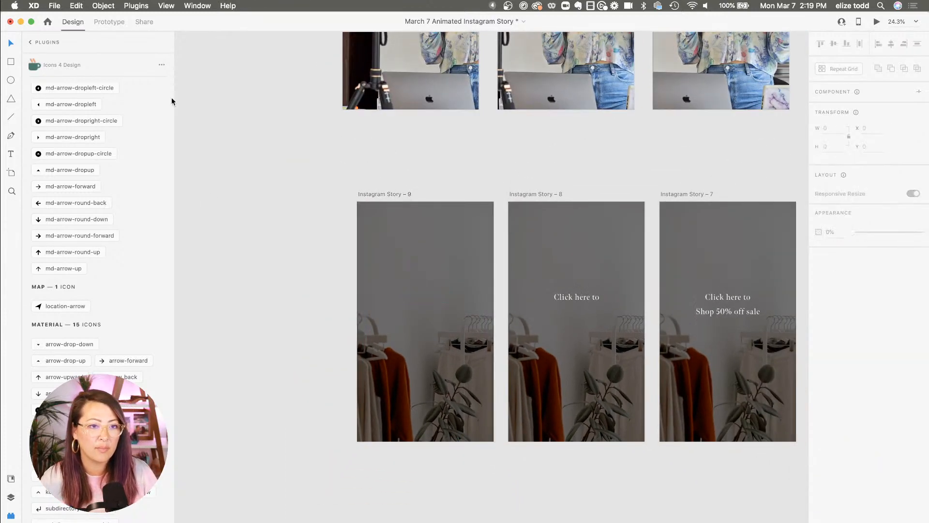
pyautogui.click(109, 23)
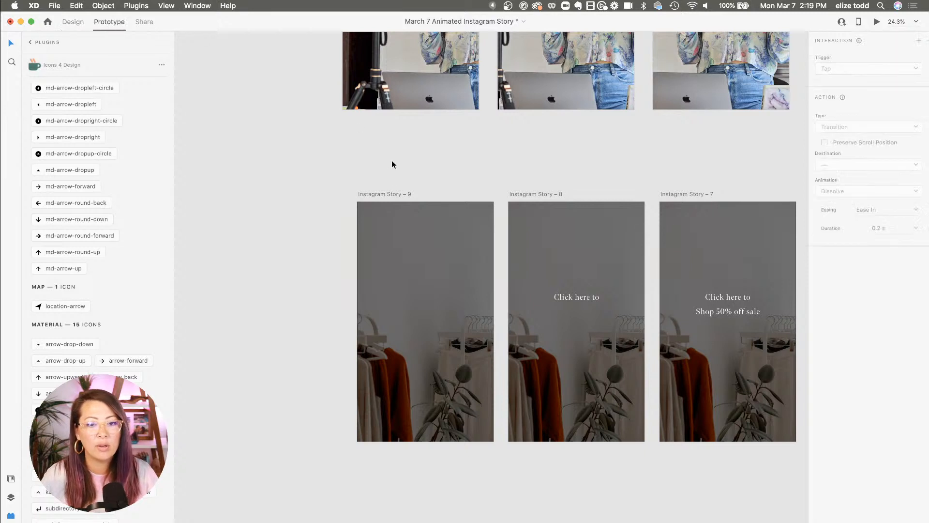
pyautogui.click(387, 194)
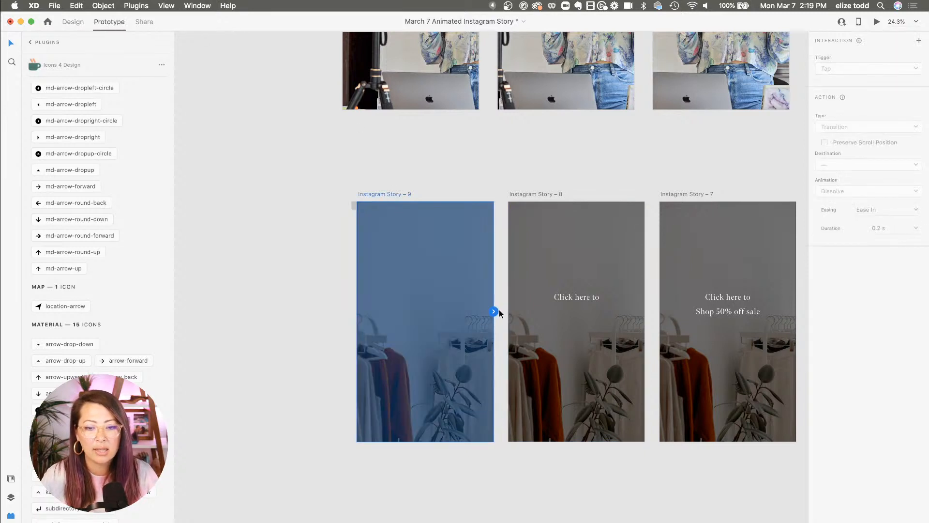
pyautogui.moveTo(493, 311); pyautogui.dragTo(539, 312)
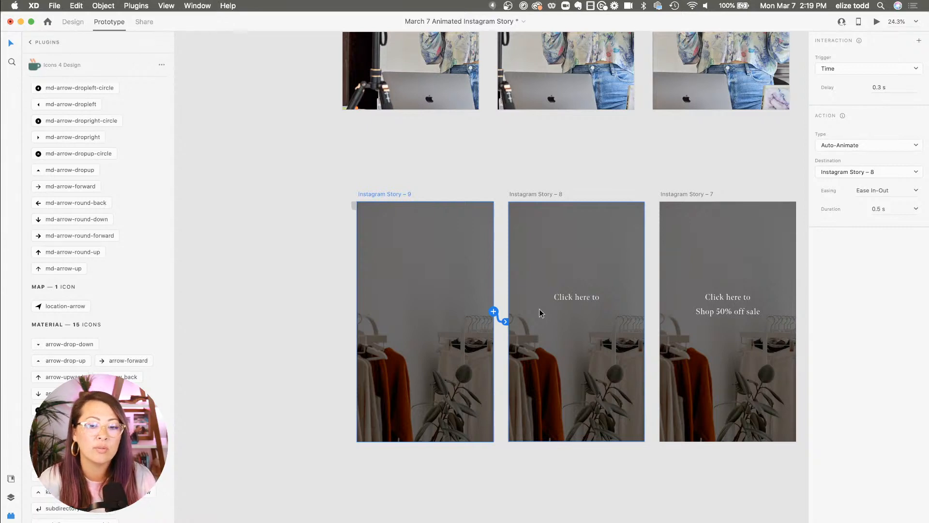
pyautogui.scroll(-5, 539, 309)
pyautogui.hscroll(3, 539, 310)
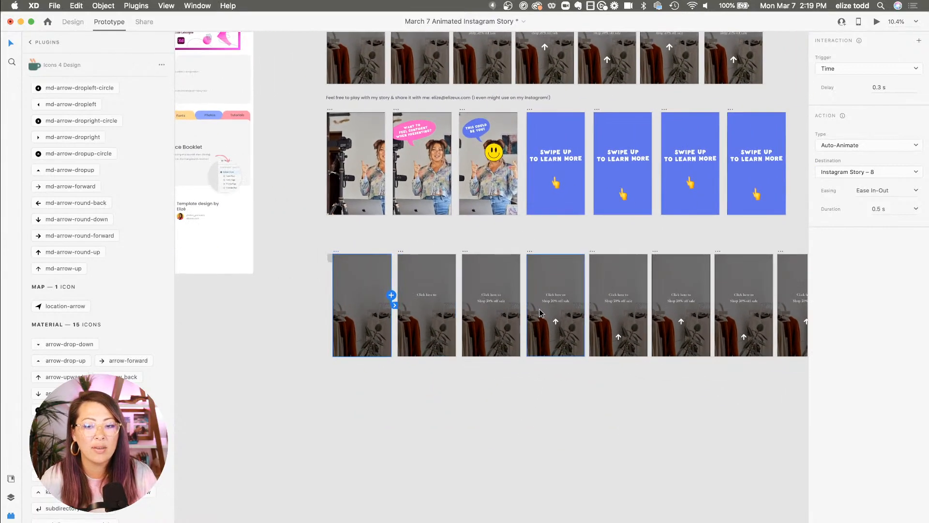
pyautogui.click(877, 21)
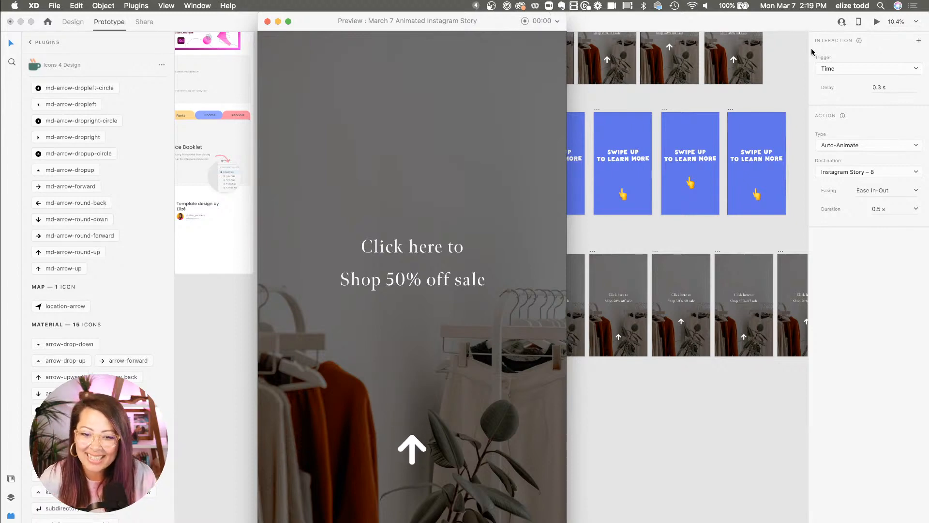
pyautogui.click(267, 22)
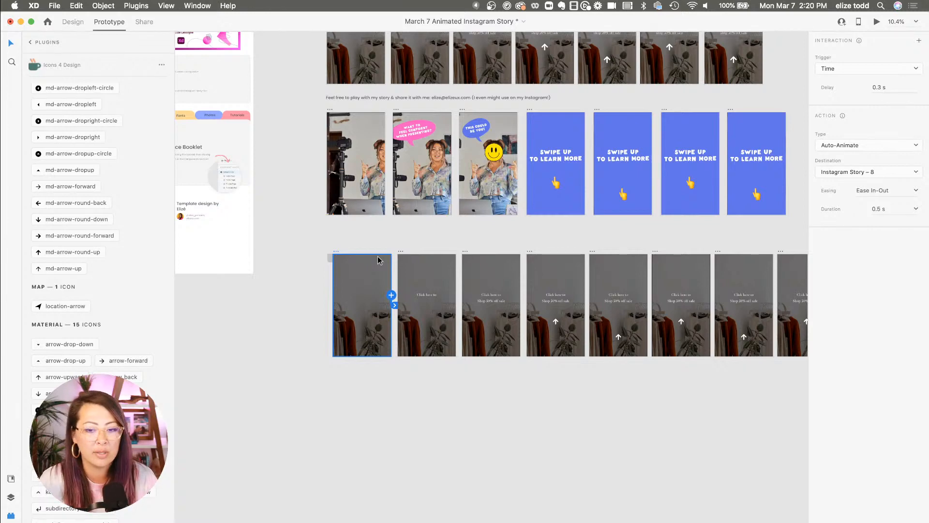
# Scroll along the Instagram Story rows to review the artboard sequence
pyautogui.hscroll(5, 377, 260)
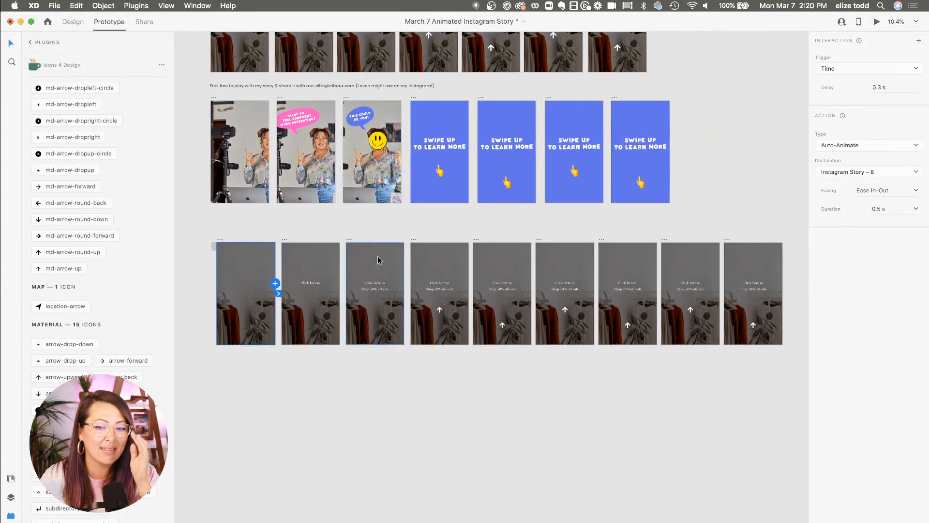
pyautogui.hscroll(5, 378, 260)
pyautogui.scroll(5, 598, 257)
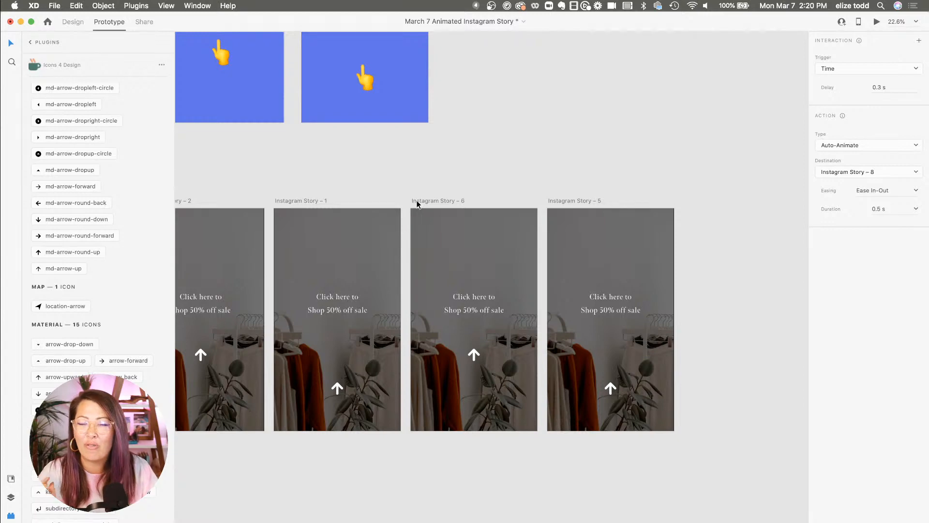
pyautogui.scroll(-5, 416, 200)
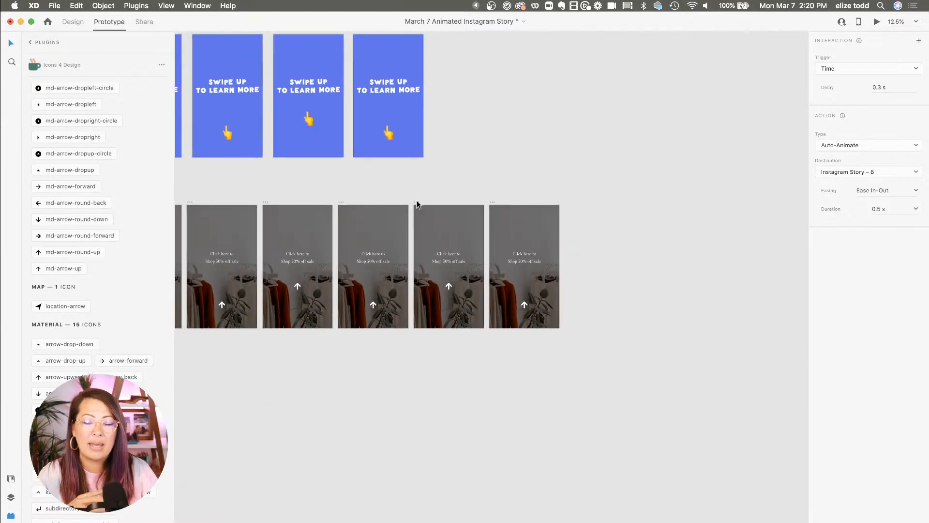
pyautogui.hscroll(-5, 416, 200)
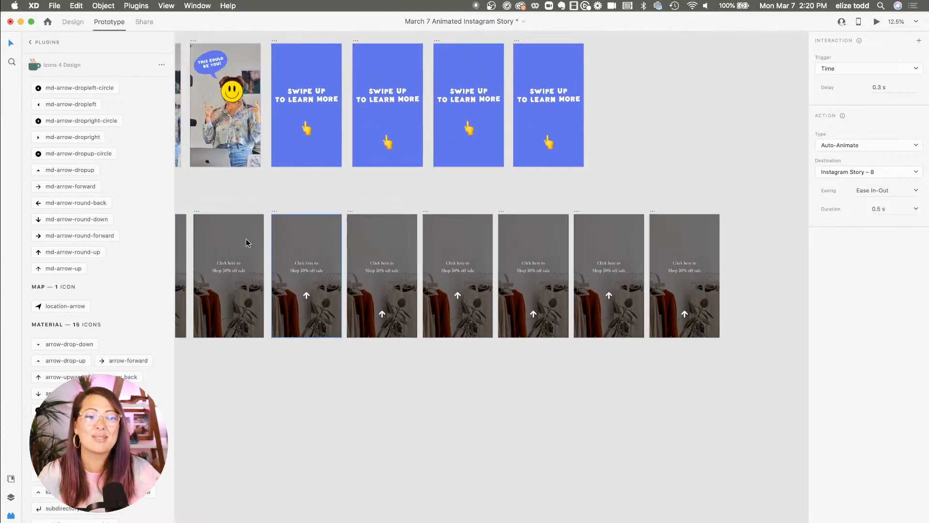
pyautogui.scroll(-3, 247, 242)
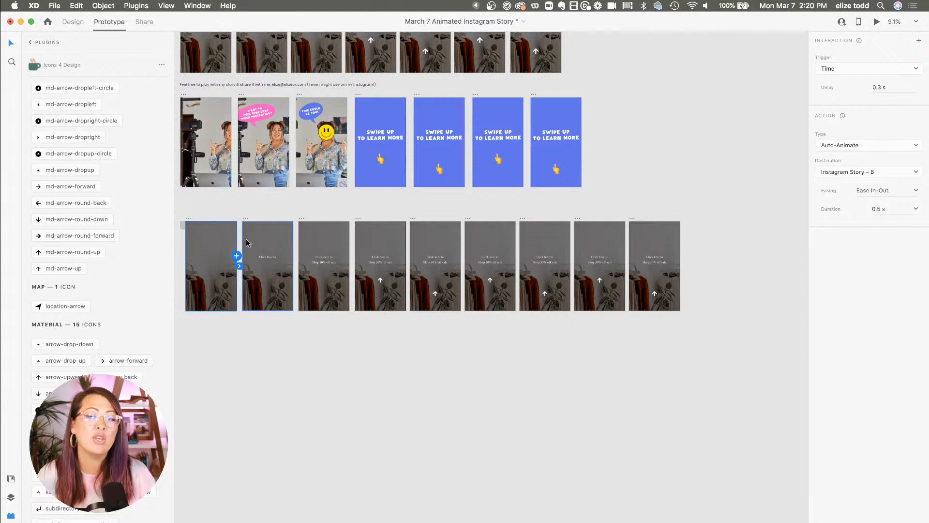
pyautogui.hscroll(-2, 245, 239)
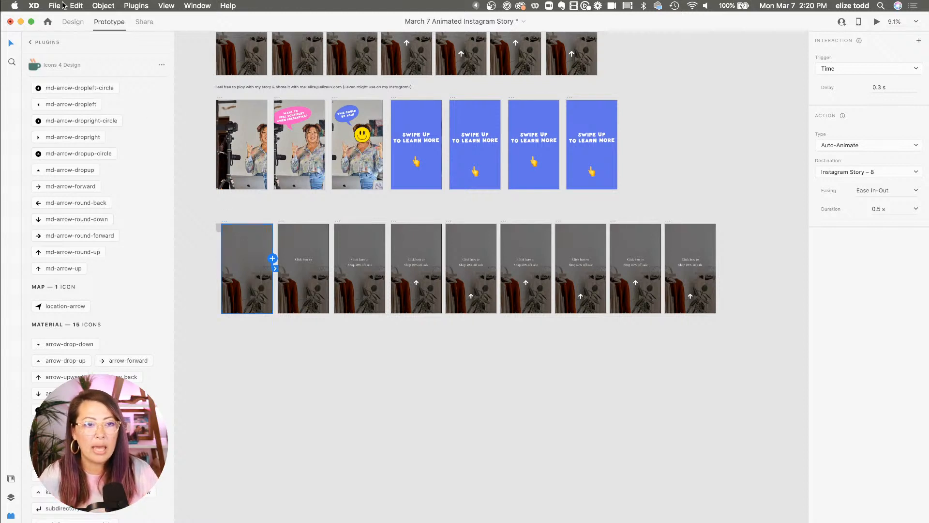
# Switch to Design mode, select Artboard – 645 and preview the story from it
pyautogui.click(76, 24)
pyautogui.hscroll(-2, 382, 140)
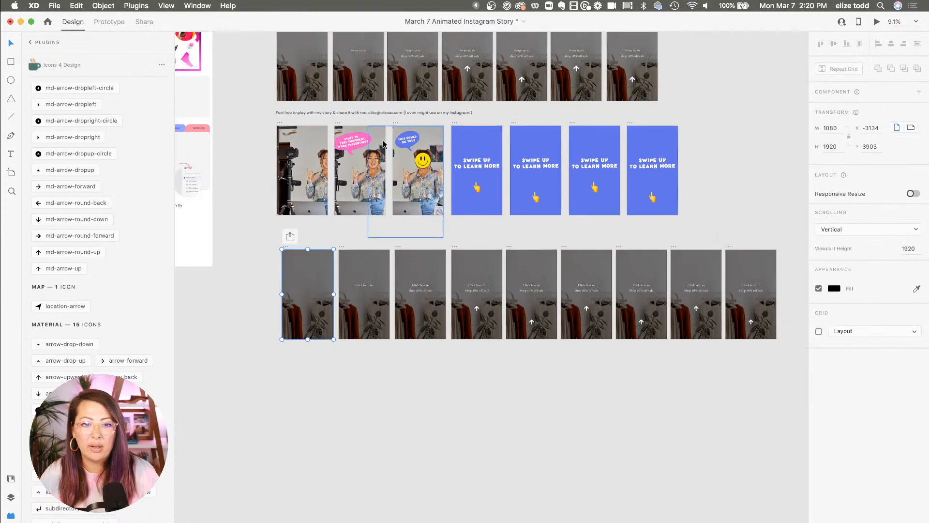
pyautogui.scroll(5, 382, 141)
pyautogui.hscroll(-1, 308, 147)
pyautogui.scroll(4, 304, 143)
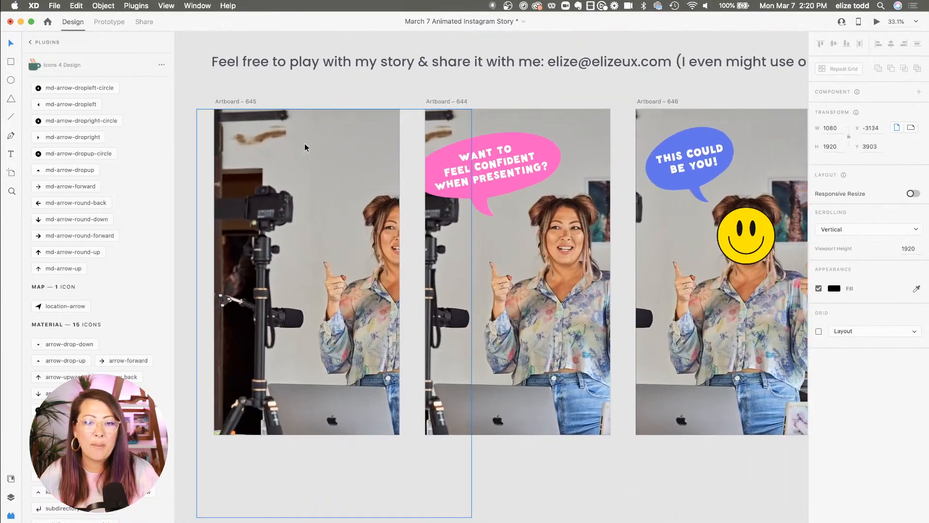
pyautogui.scroll(-3, 303, 143)
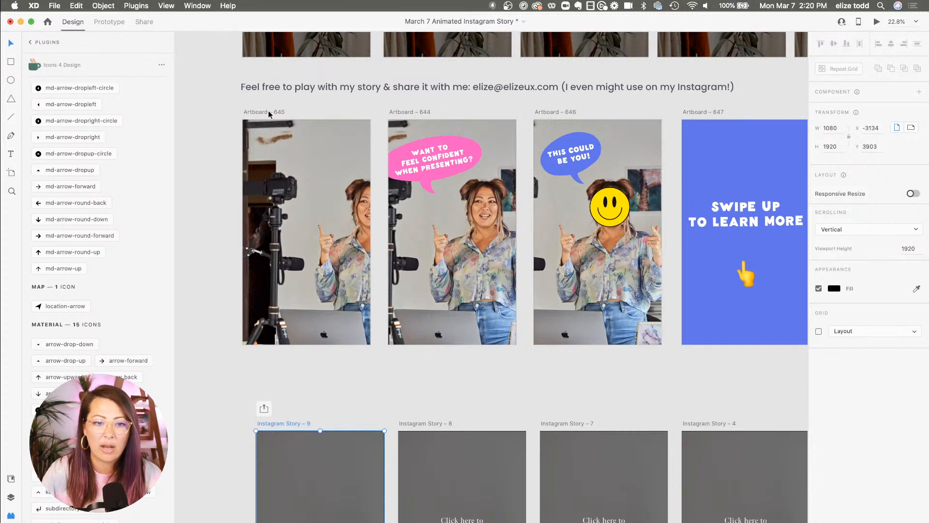
pyautogui.scroll(3, 257, 111)
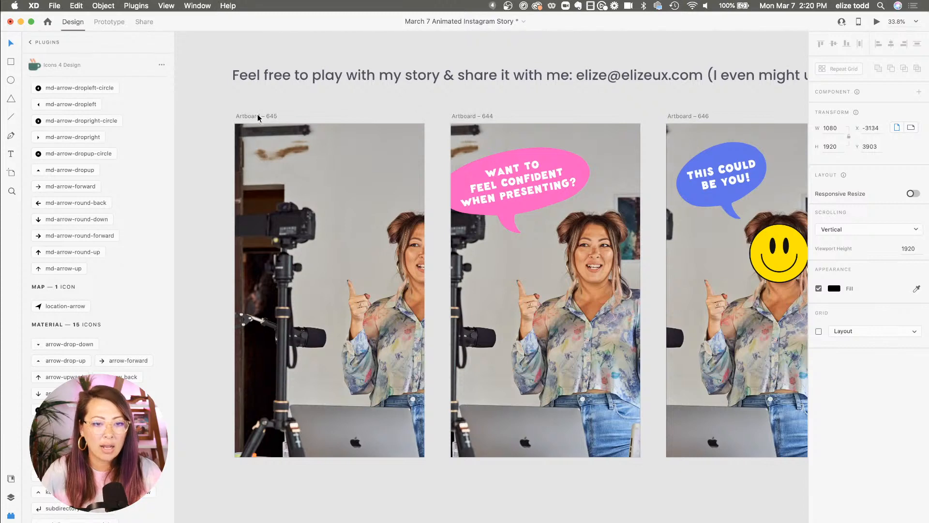
pyautogui.click(257, 115)
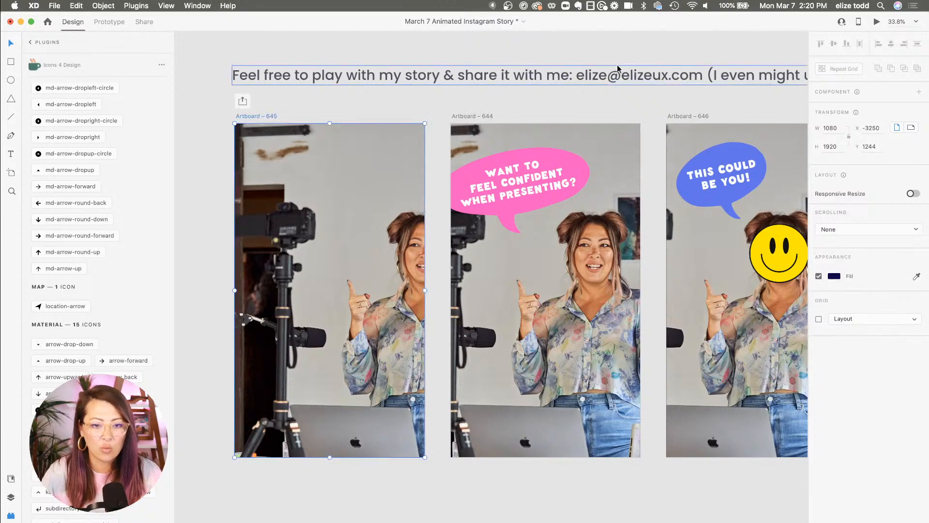
pyautogui.click(877, 22)
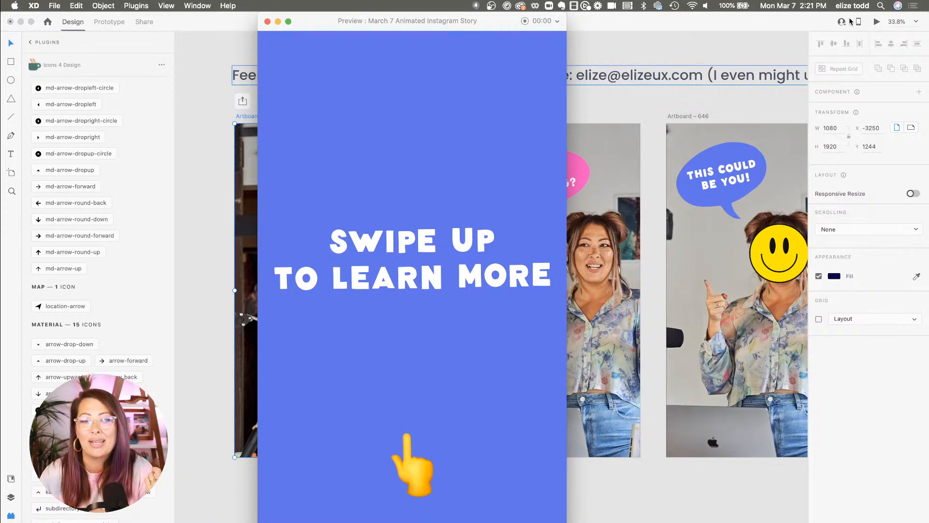
pyautogui.click(267, 21)
pyautogui.click(211, 119)
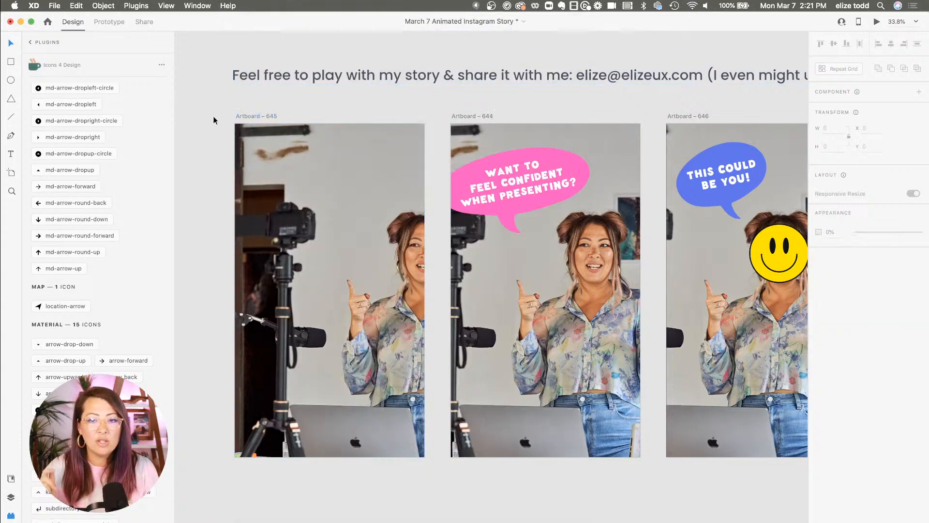
# Select Artboard – 645 again and replay its preview
pyautogui.scroll(-3, 213, 115)
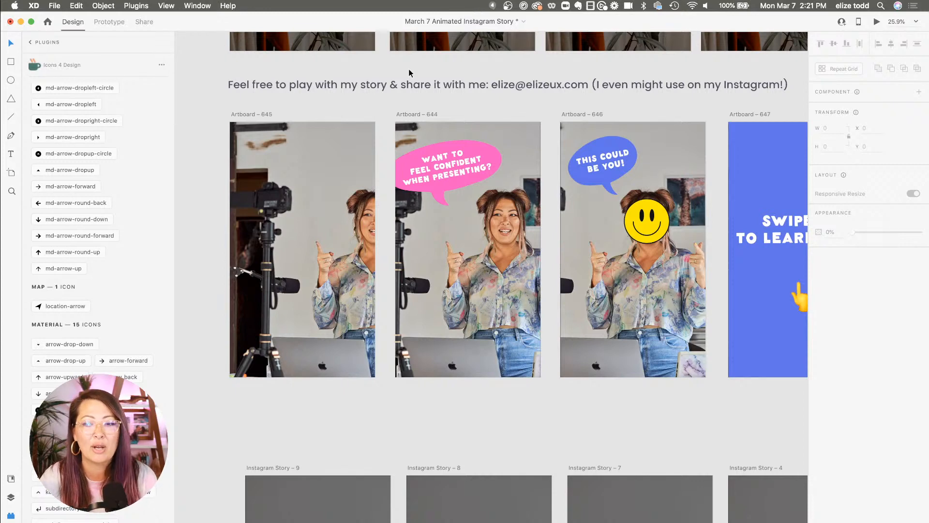
pyautogui.scroll(-3, 408, 68)
pyautogui.scroll(-2, 408, 69)
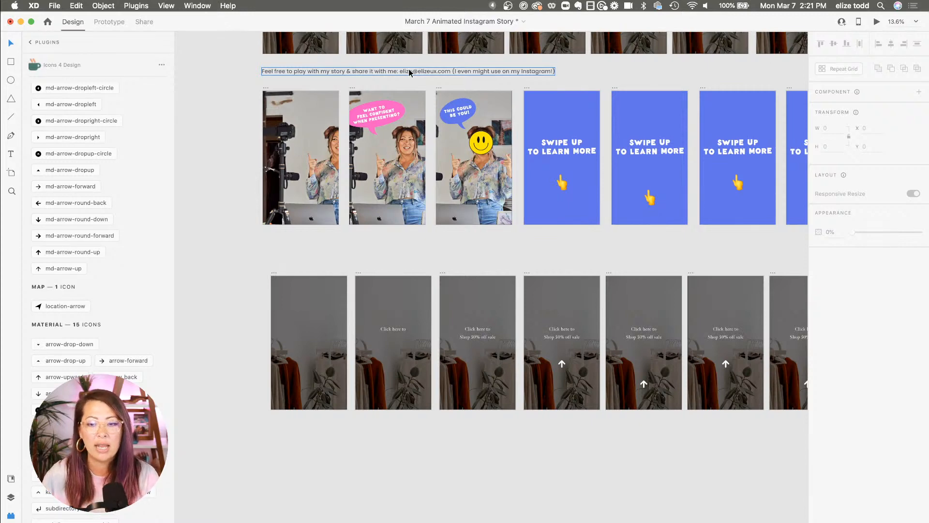
pyautogui.hscroll(1, 408, 72)
pyautogui.scroll(5, 435, 364)
pyautogui.hscroll(-2, 434, 362)
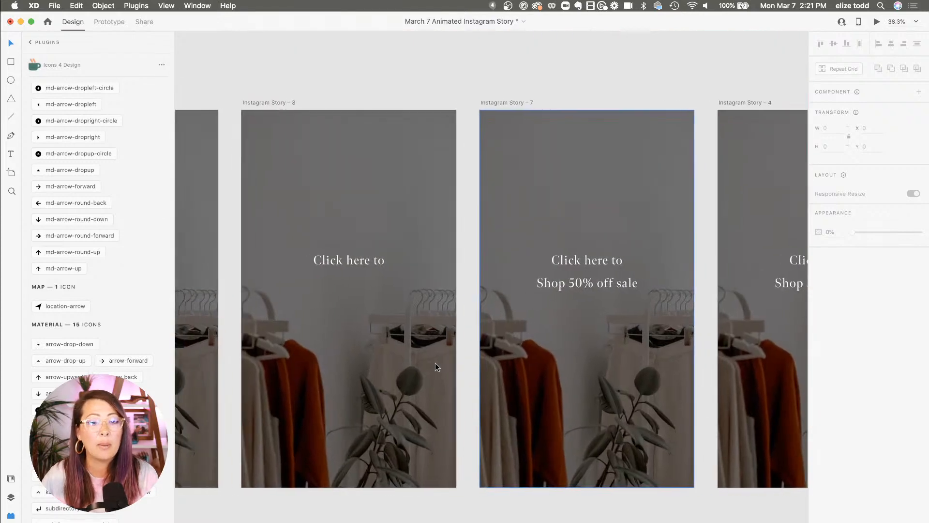
pyautogui.scroll(5, 355, 274)
pyautogui.hscroll(-3, 355, 274)
pyautogui.scroll(5, 355, 269)
pyautogui.hscroll(-3, 355, 269)
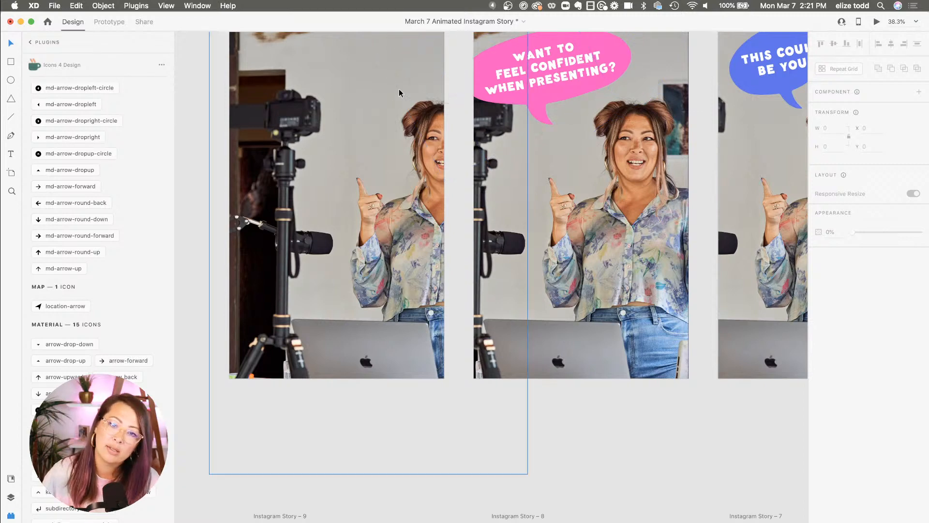
pyautogui.scroll(2, 435, 92)
pyautogui.hscroll(-1, 435, 92)
pyautogui.click(264, 50)
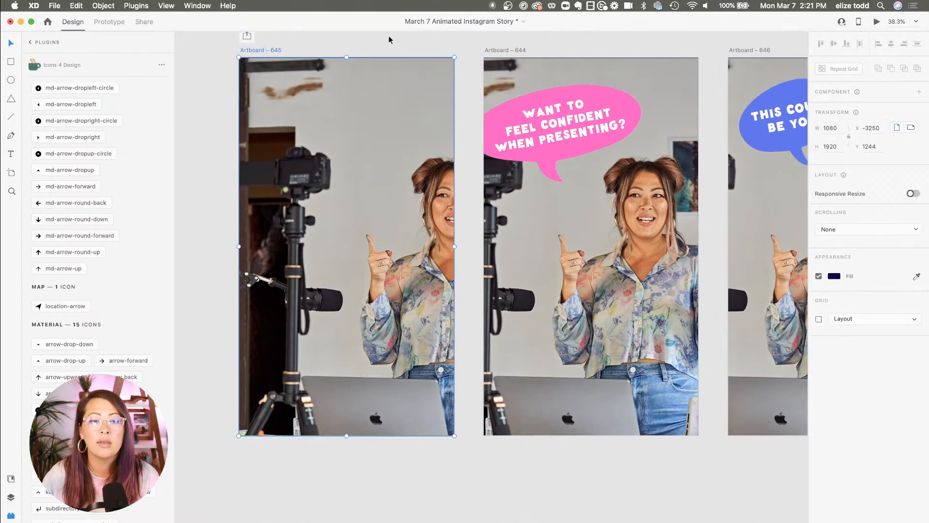
pyautogui.click(876, 22)
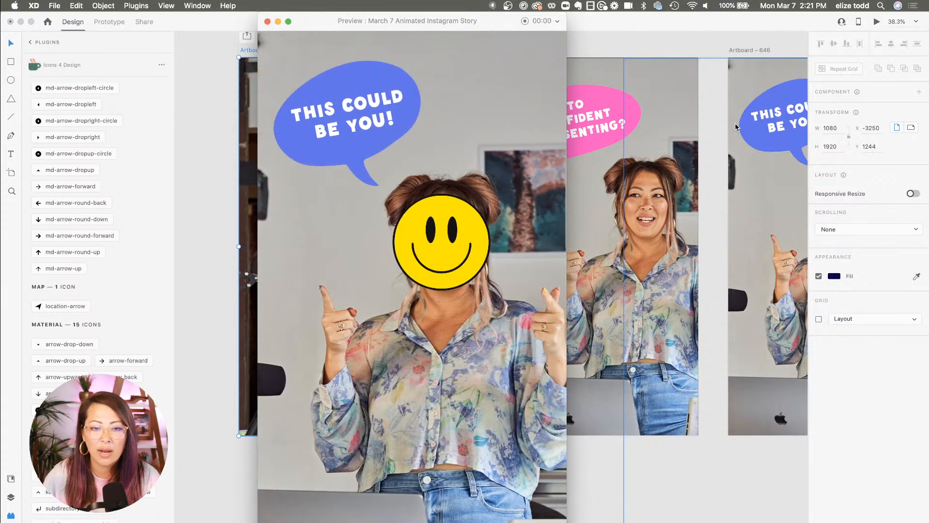
pyautogui.click(267, 22)
# Duplicate Artboard – 646, placing the copy below the Instagram Story rows
pyautogui.scroll(-10, 342, 46)
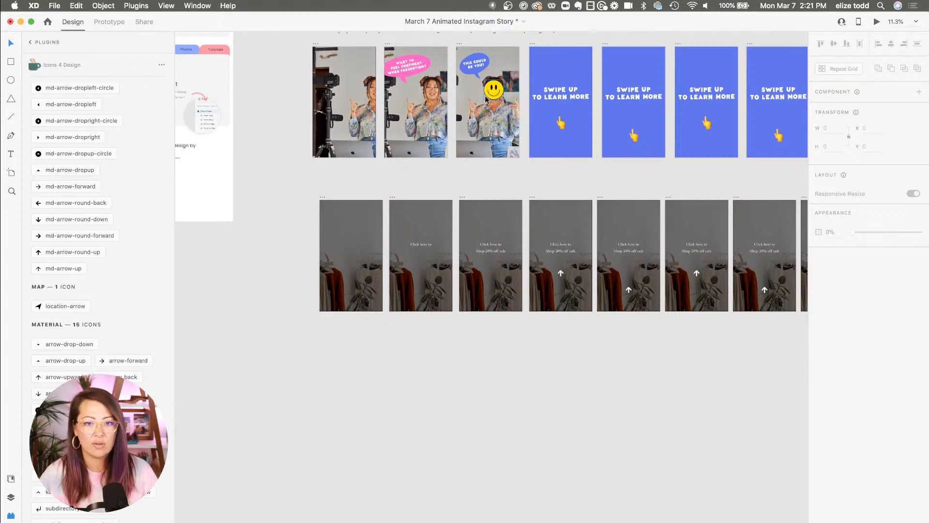
pyautogui.scroll(3, 484, 95)
pyautogui.click(458, 109)
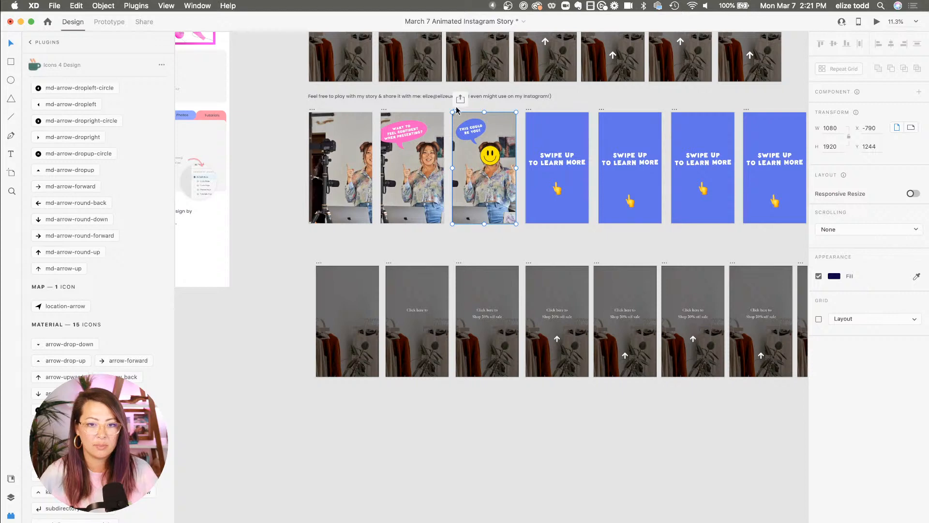
pyautogui.moveTo(457, 110); pyautogui.dragTo(456, 401)
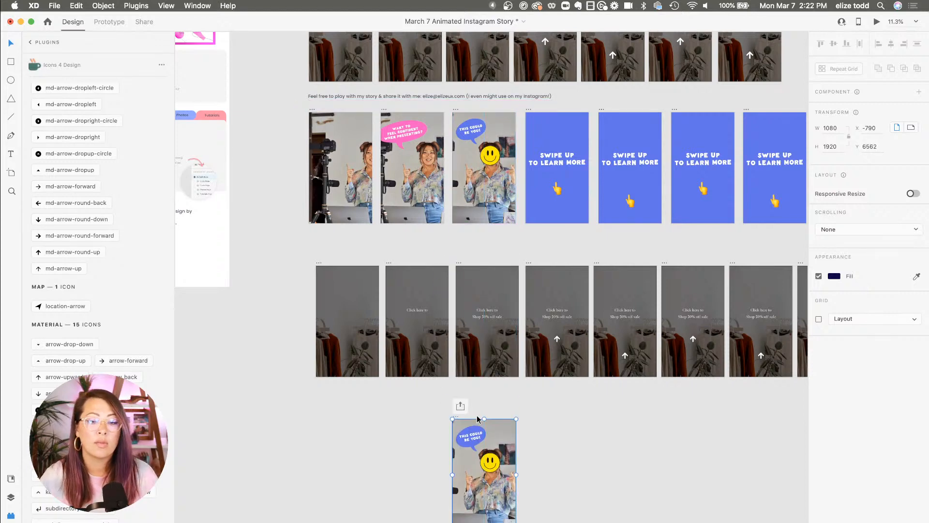
# Inspect the layers of the new Artboard – 651, including its background photo and speech bubble
pyautogui.scroll(-3, 469, 409)
pyautogui.scroll(3, 477, 414)
pyautogui.click(631, 249)
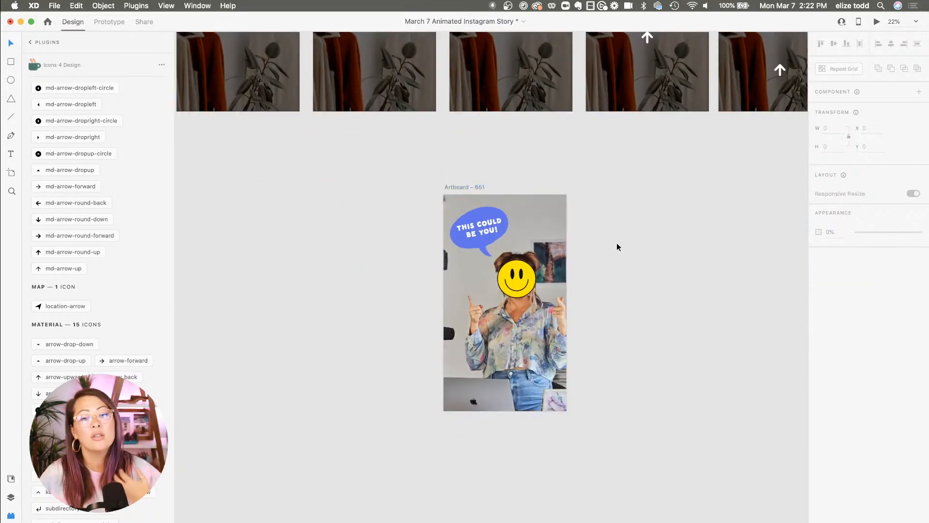
pyautogui.click(563, 237)
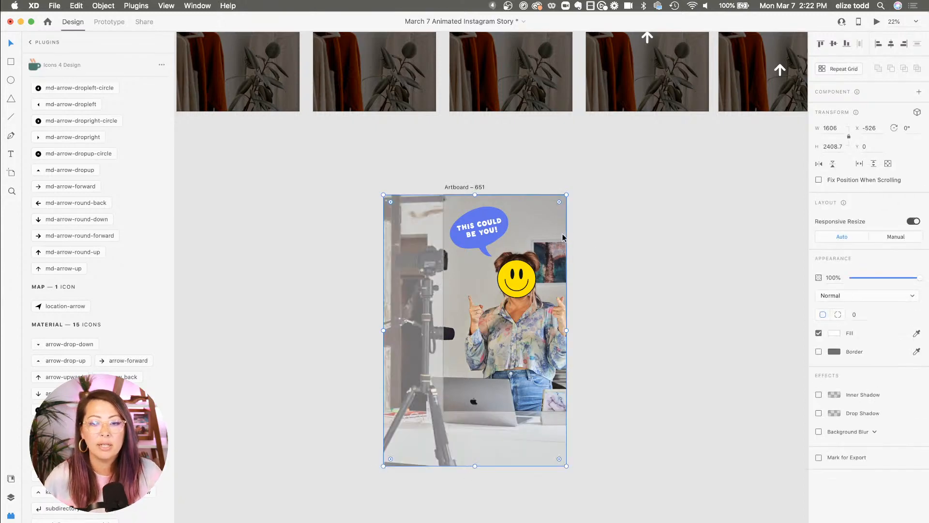
pyautogui.click(517, 289)
pyautogui.click(488, 237)
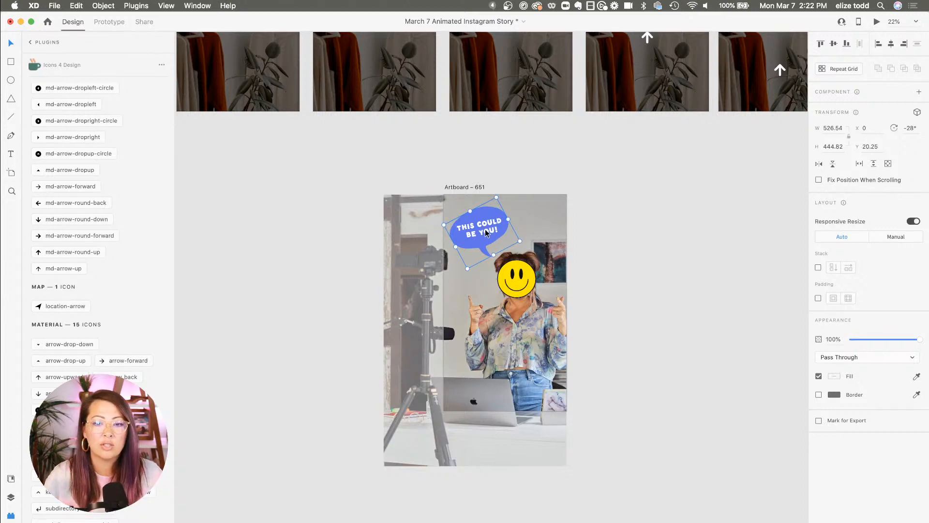
pyautogui.scroll(1, 488, 232)
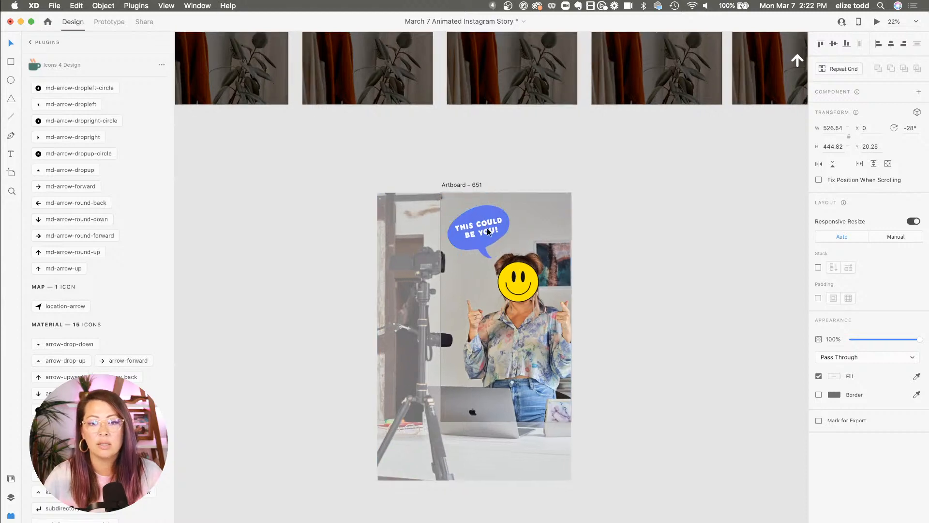
pyautogui.scroll(3, 488, 233)
pyautogui.scroll(4, 477, 266)
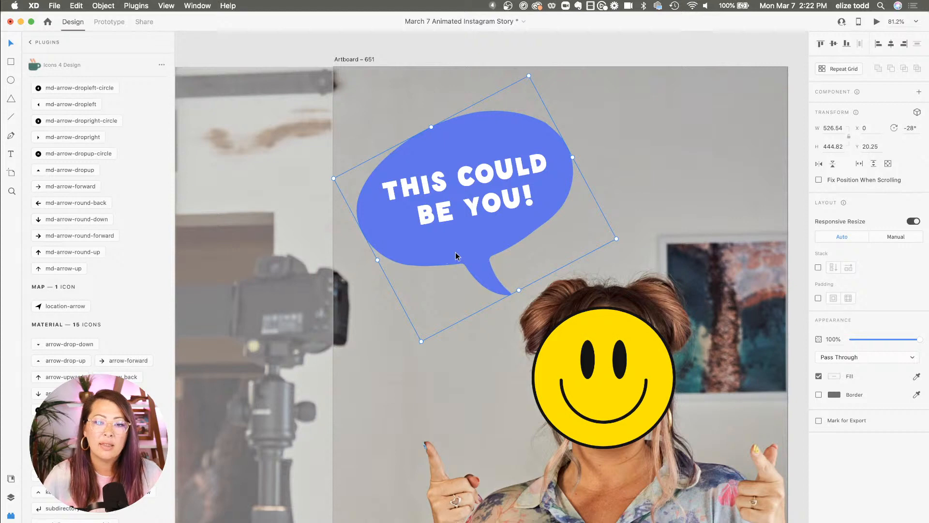
pyautogui.doubleClick(511, 248)
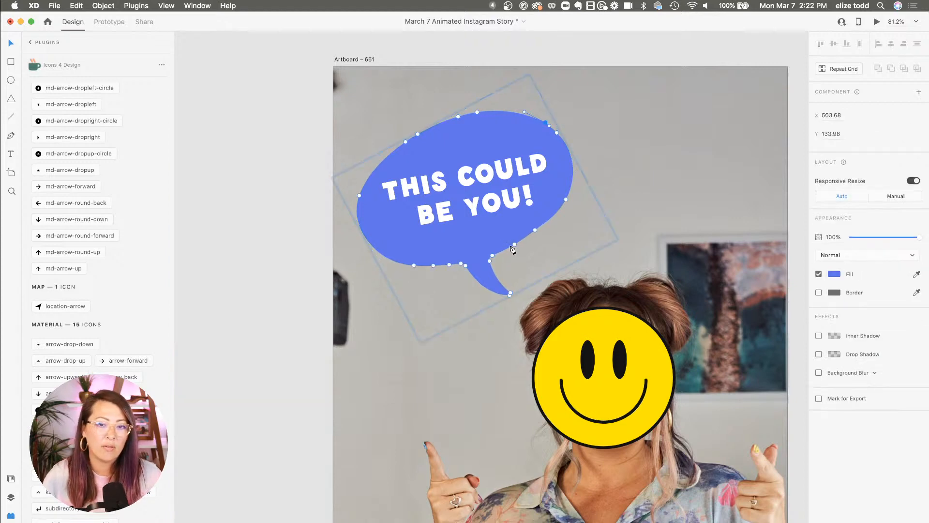
pyautogui.click(629, 185)
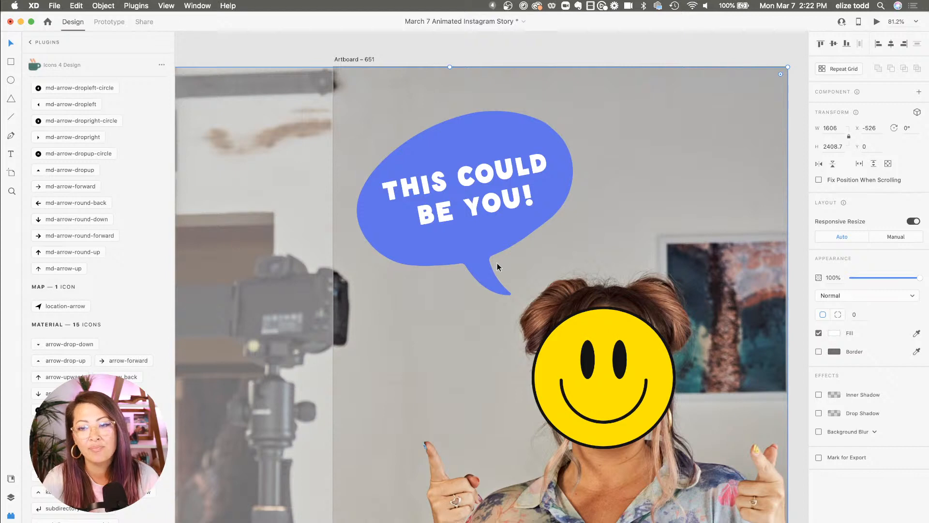
pyautogui.scroll(-10, 498, 263)
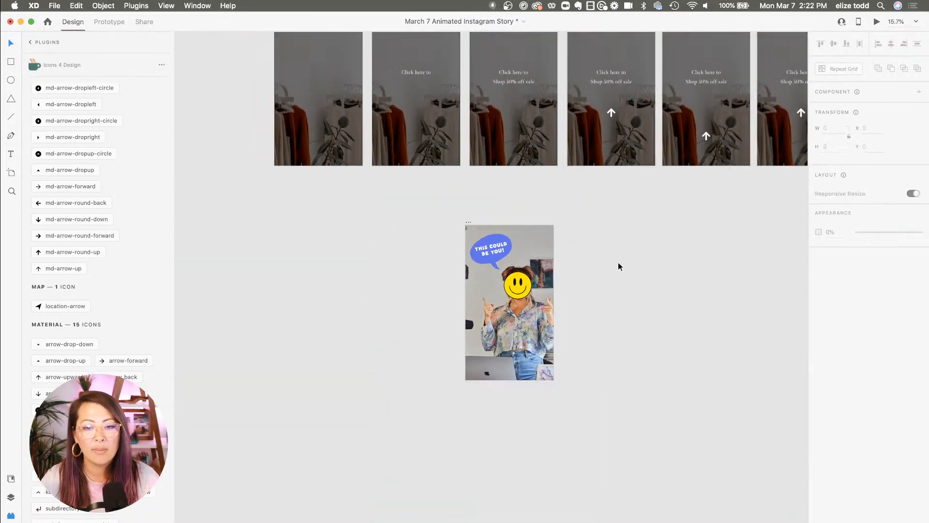
# Duplicate Artboard – 651 to its left and shift the copy's background photo right to an X of about -297
pyautogui.moveTo(472, 225); pyautogui.dragTo(367, 224)
pyautogui.scroll(3, 367, 224)
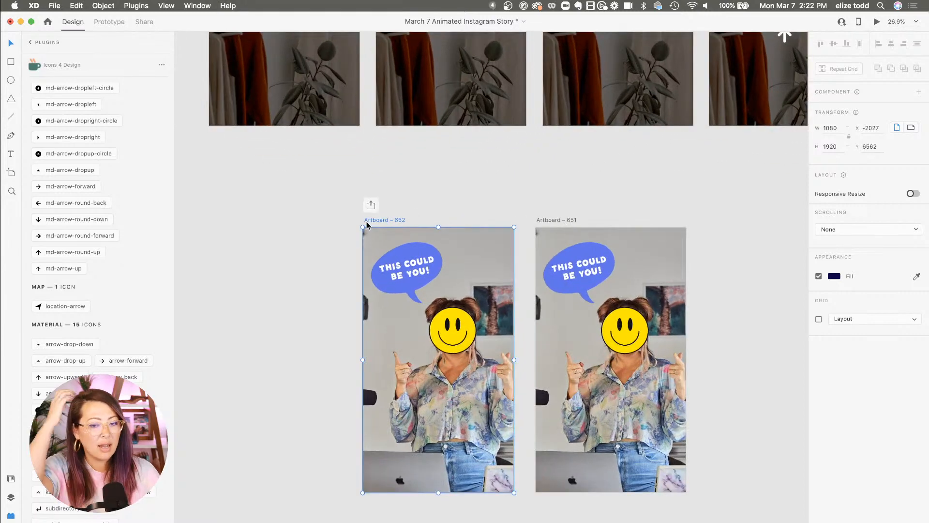
pyautogui.click(395, 417)
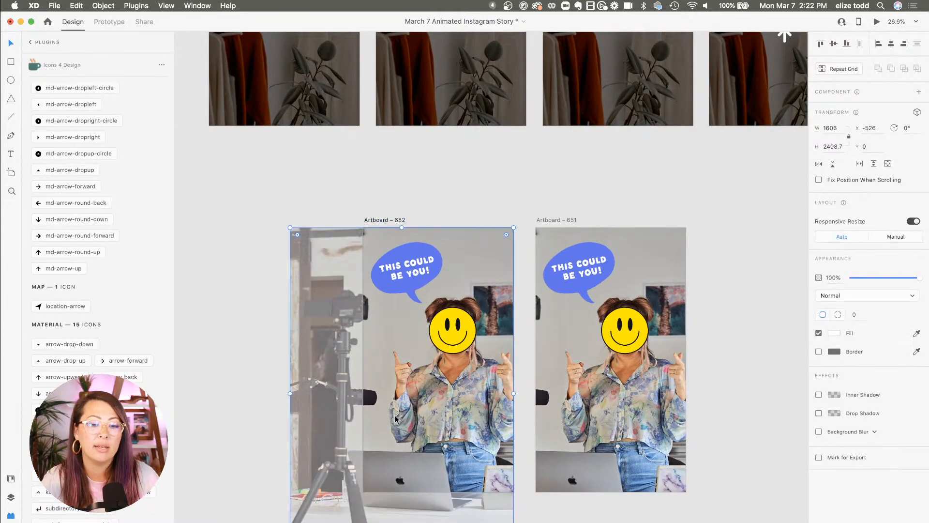
pyautogui.moveTo(395, 418); pyautogui.dragTo(427, 418)
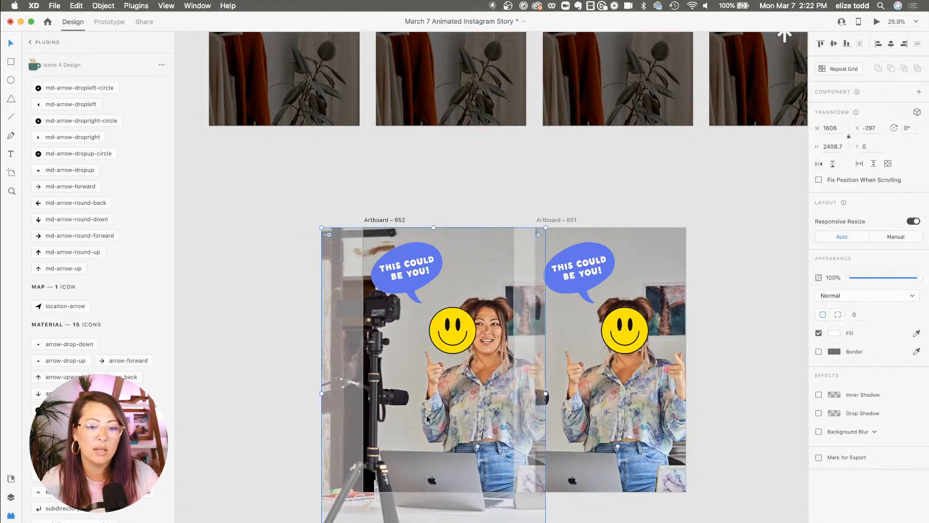
pyautogui.click(488, 216)
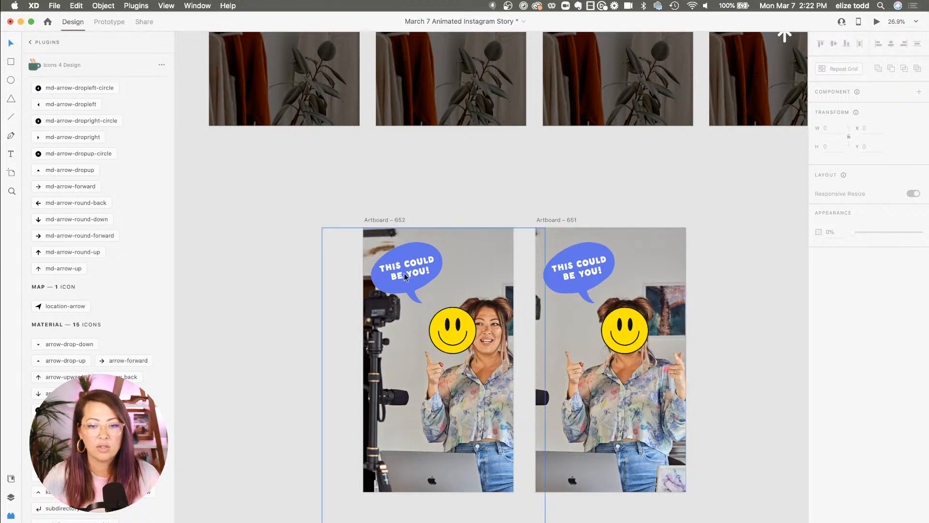
pyautogui.click(386, 220)
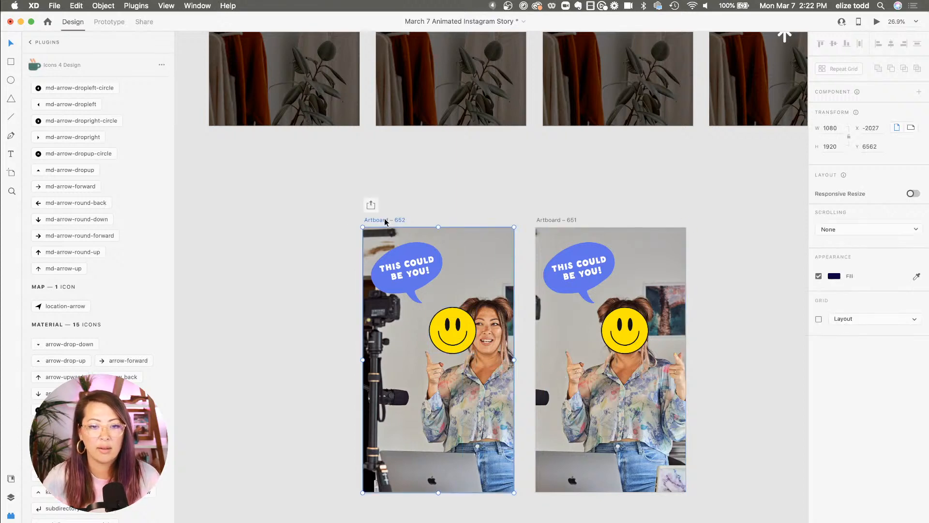
# Link Artboard – 652 to Artboard – 651 with a Time trigger, Auto-Animate, Ease In-Out, 1 s delay and 1 s duration
pyautogui.click(103, 22)
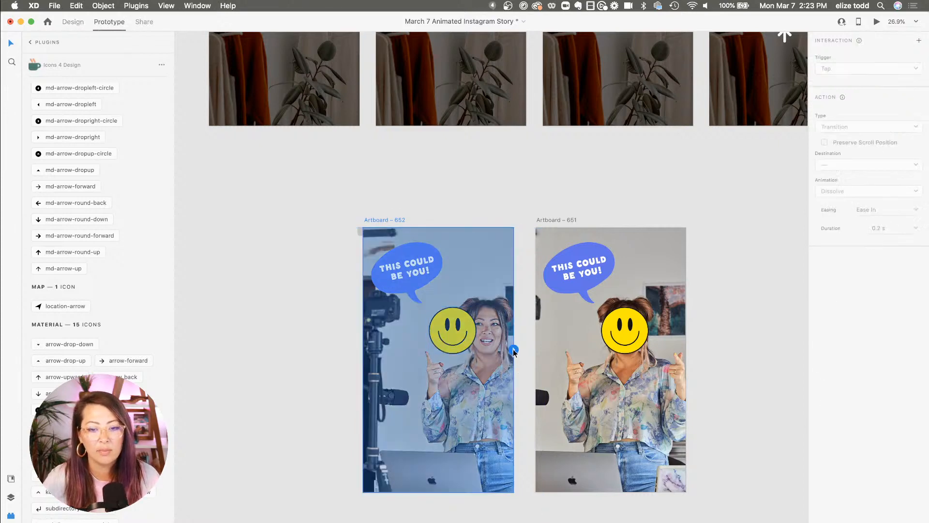
pyautogui.moveTo(514, 349); pyautogui.dragTo(615, 359)
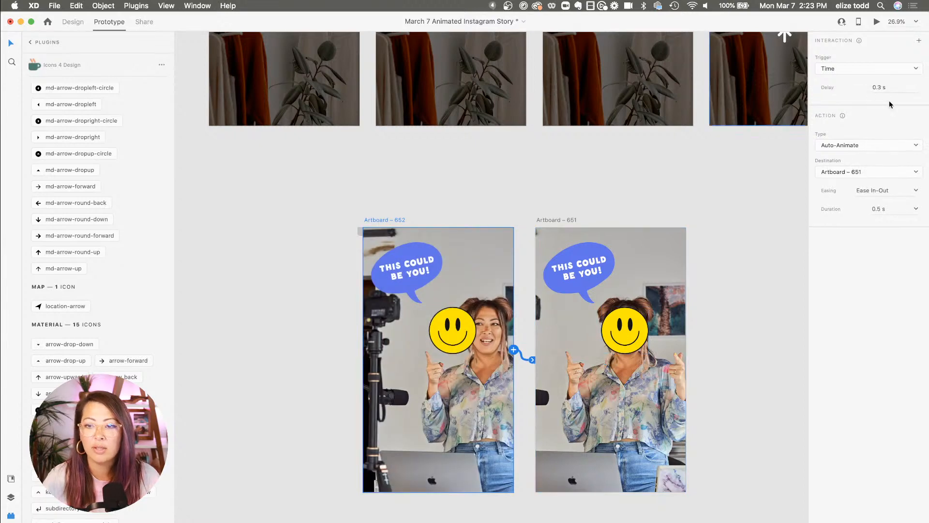
pyautogui.click(907, 86)
pyautogui.write('0')
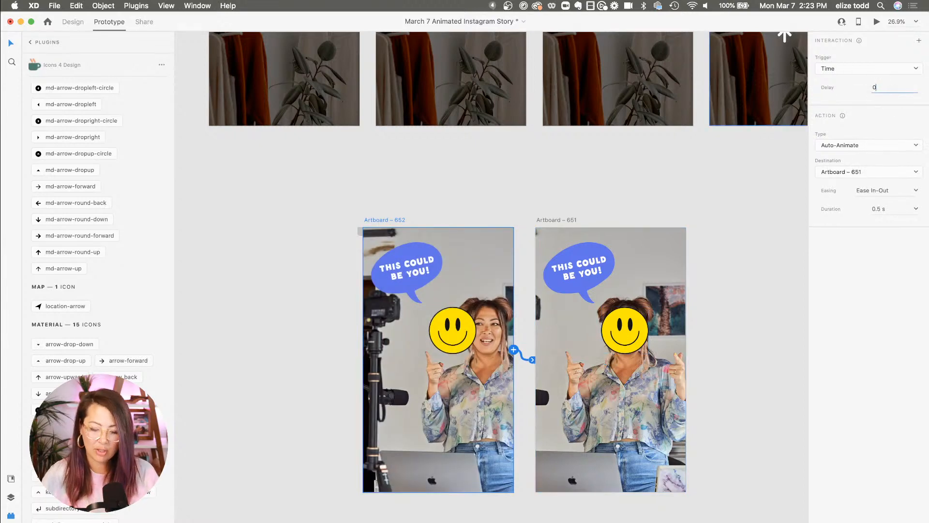
pyautogui.press('Return')
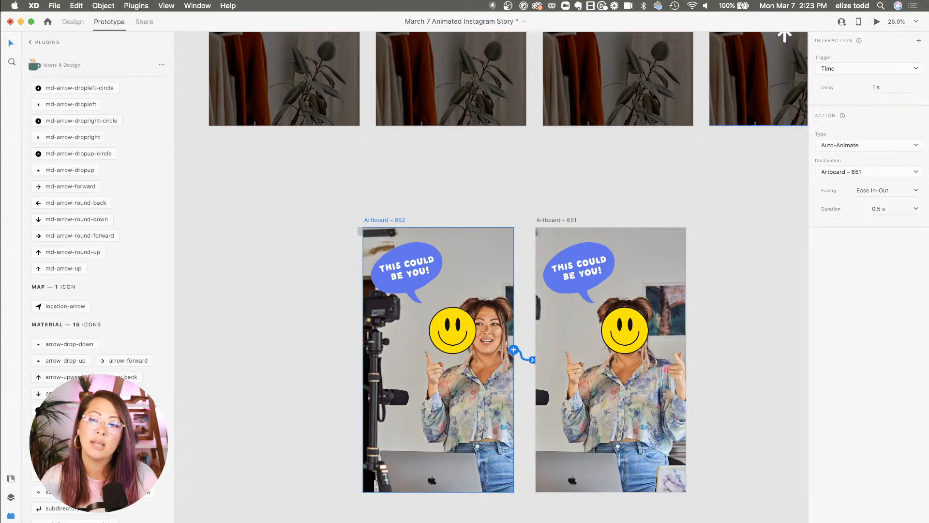
pyautogui.click(886, 209)
pyautogui.press('BackSpace')
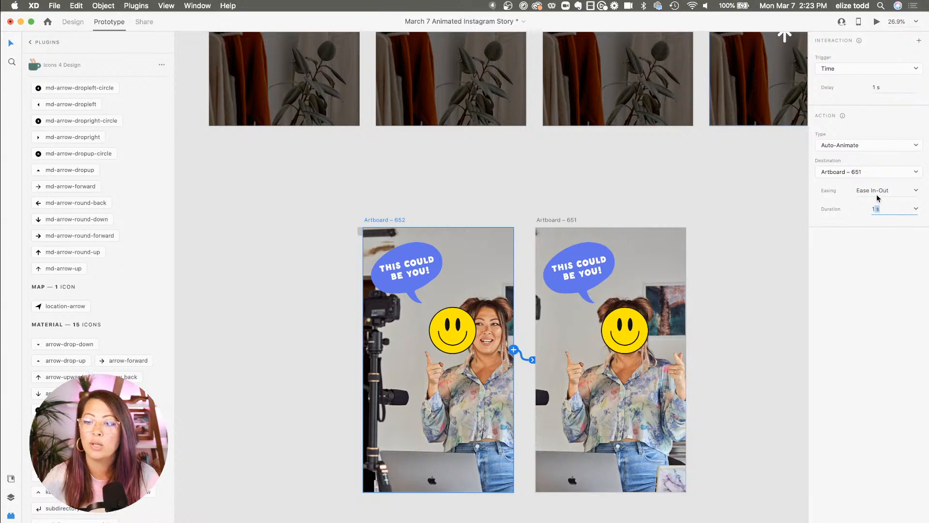
# Preview the prototype transition from Artboard – 652 twice
pyautogui.click(877, 21)
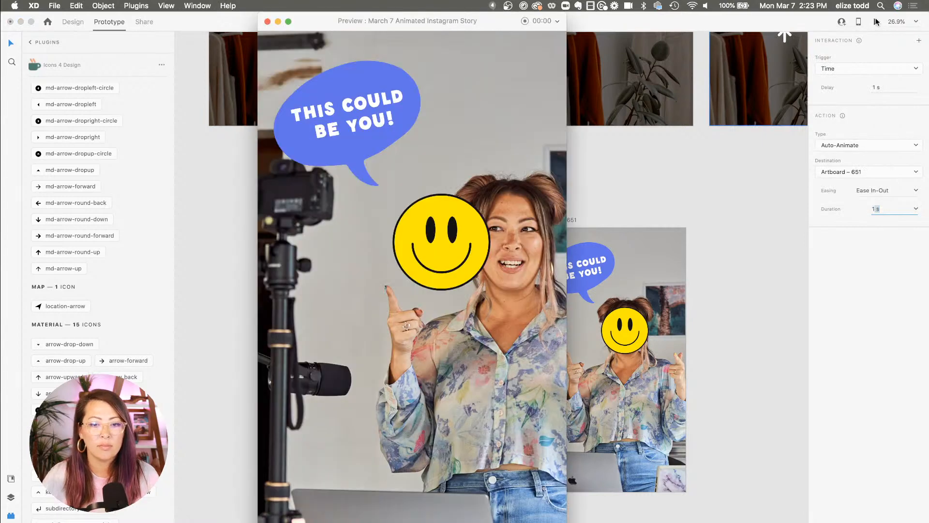
pyautogui.click(267, 21)
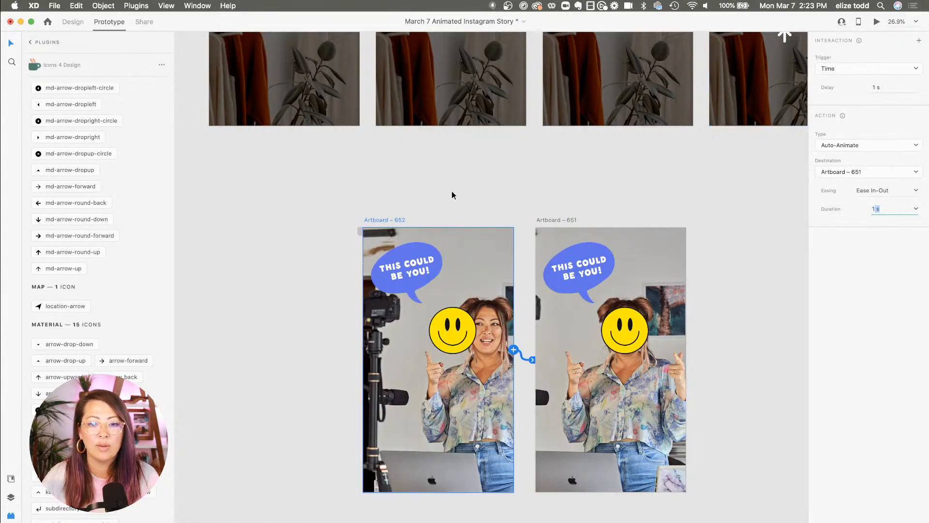
pyautogui.click(877, 22)
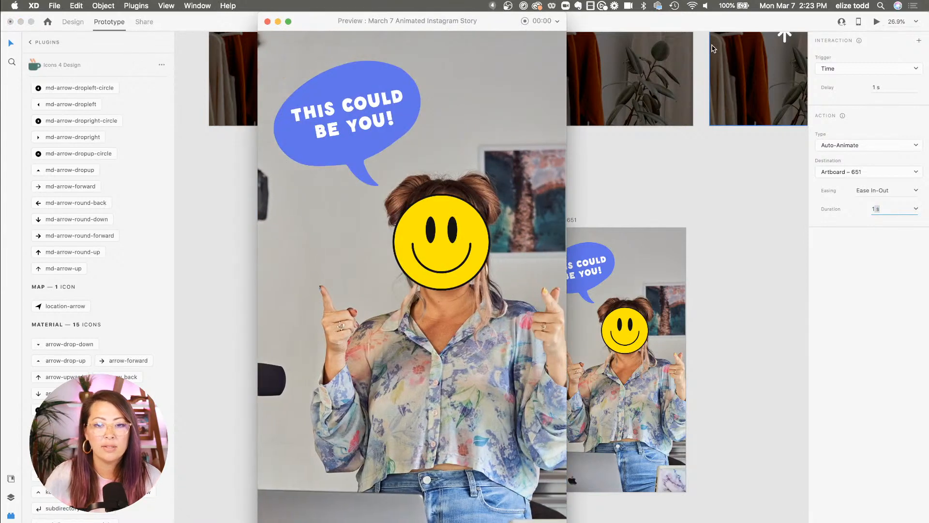
pyautogui.click(267, 22)
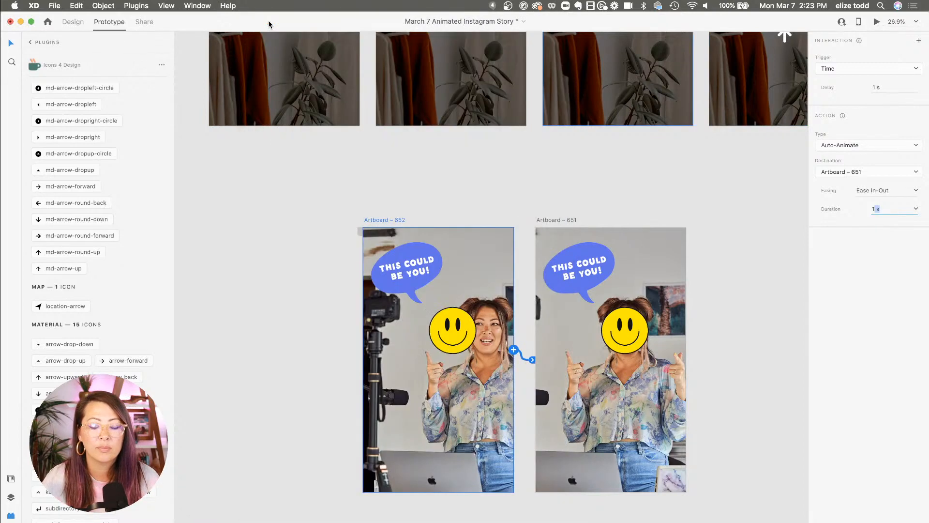
# Delete the smiley face from Artboard – 652
pyautogui.scroll(-1, 579, 254)
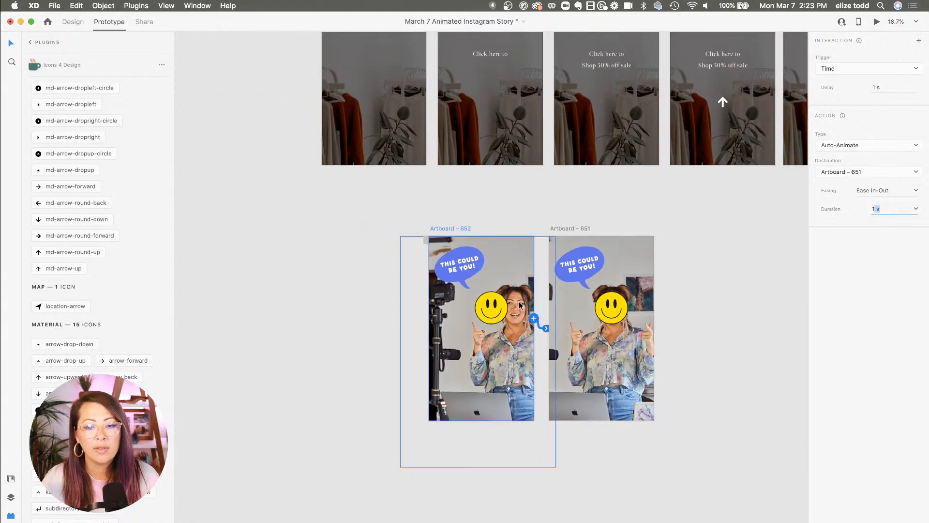
pyautogui.click(497, 306)
pyautogui.click(73, 22)
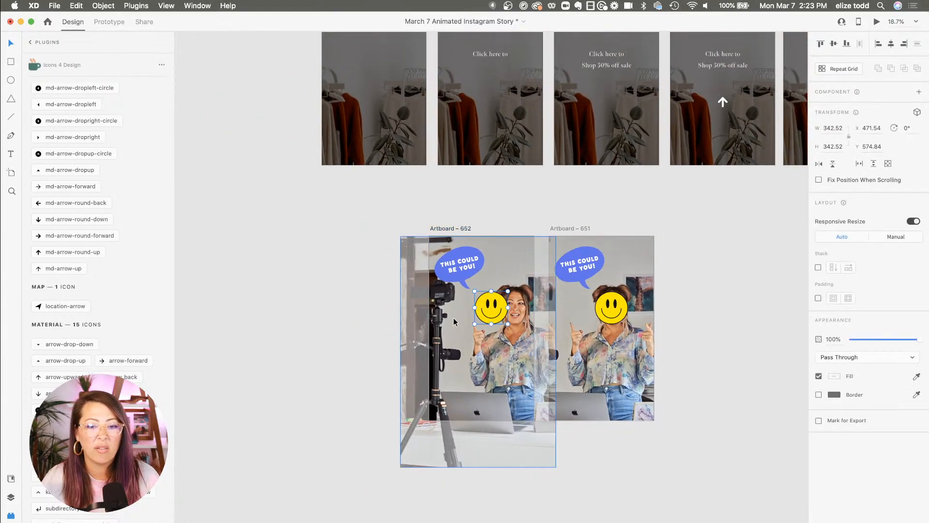
pyautogui.scroll(3, 530, 304)
pyautogui.press('Delete')
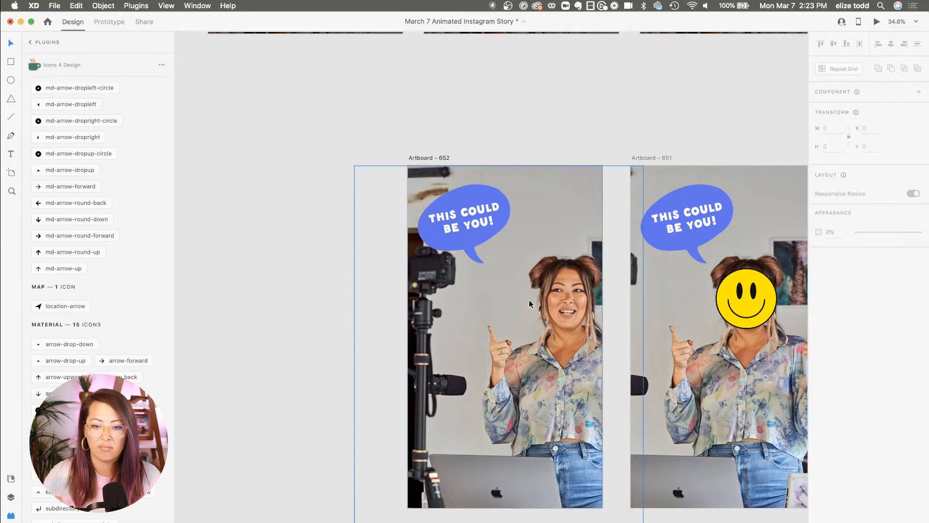
# Move the speech bubble in Artboard – 652 right to an X of 896 and set its opacity to 0%
pyautogui.scroll(-2, 530, 303)
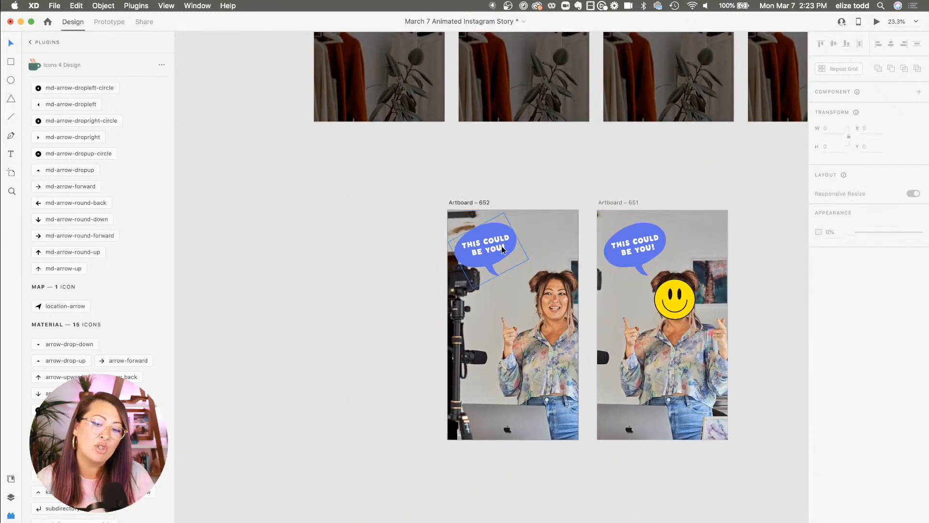
pyautogui.click(500, 250)
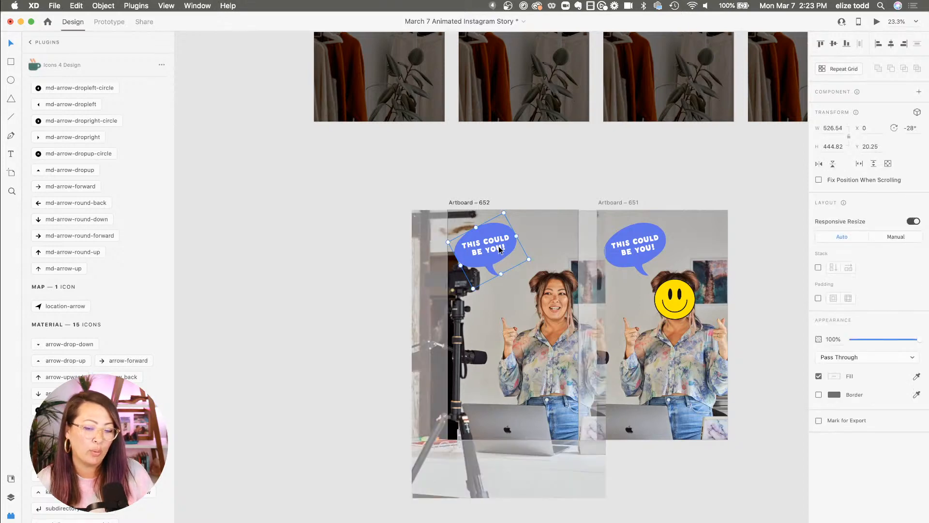
pyautogui.scroll(2, 500, 250)
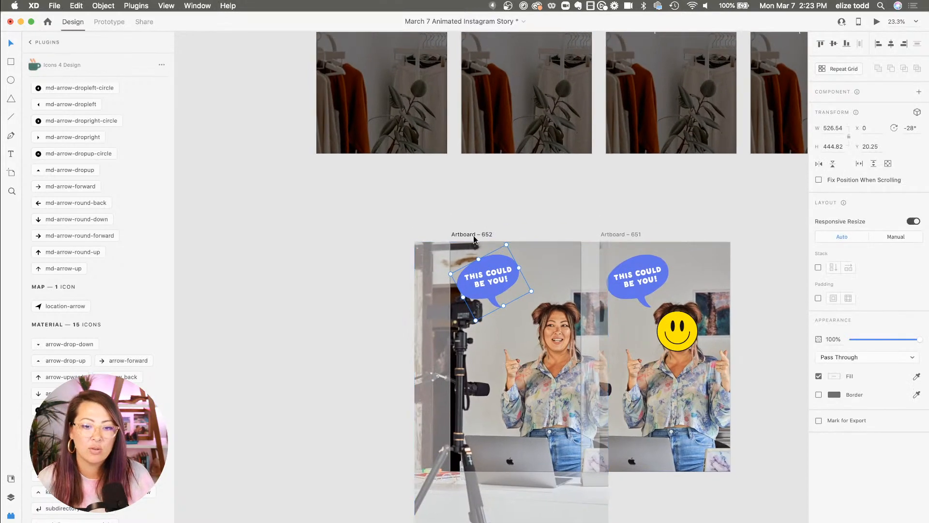
pyautogui.click(517, 204)
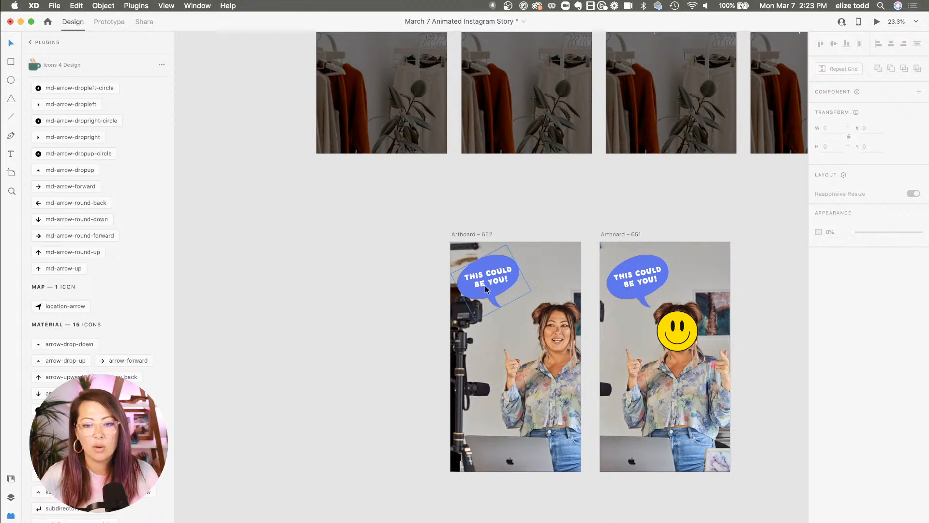
pyautogui.moveTo(485, 285); pyautogui.dragTo(594, 297)
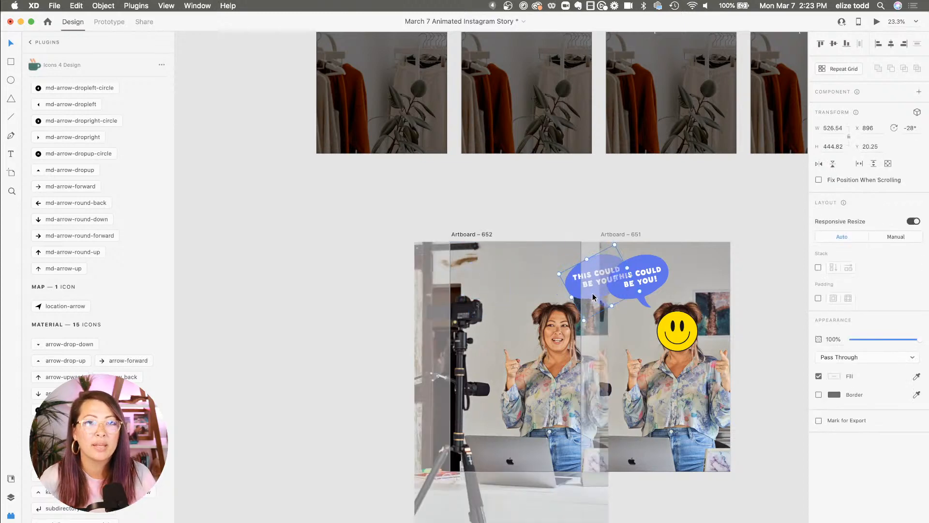
pyautogui.scroll(5, 592, 295)
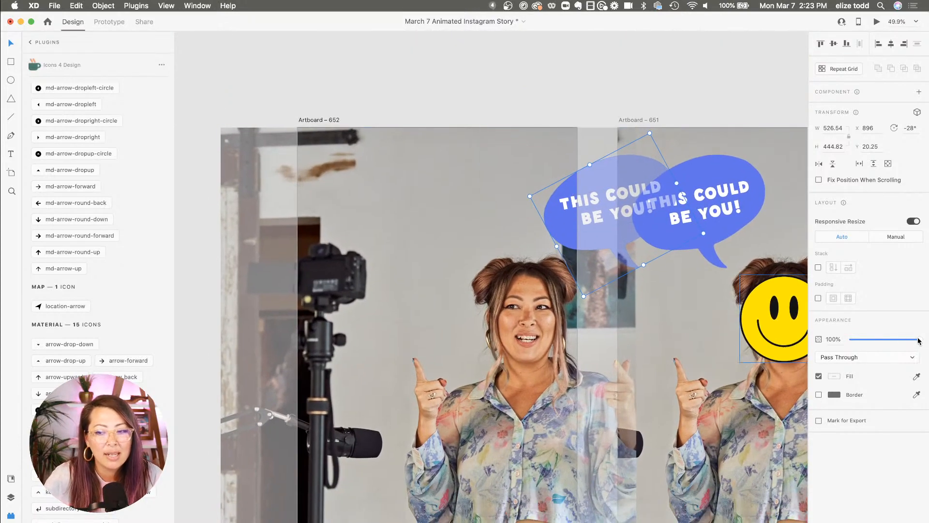
pyautogui.moveTo(919, 339); pyautogui.dragTo(851, 340)
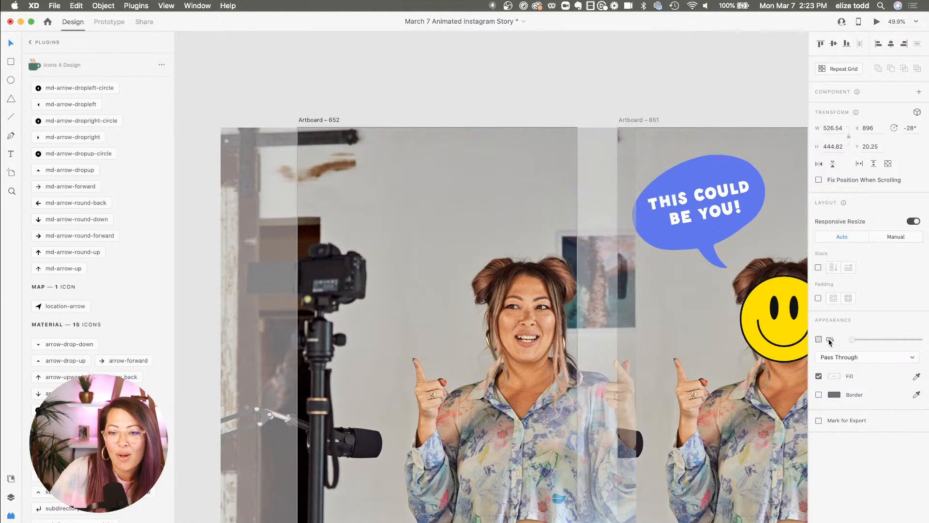
pyautogui.click(511, 114)
# Select Artboard – 652 and preview its transition again twice
pyautogui.scroll(-5, 511, 113)
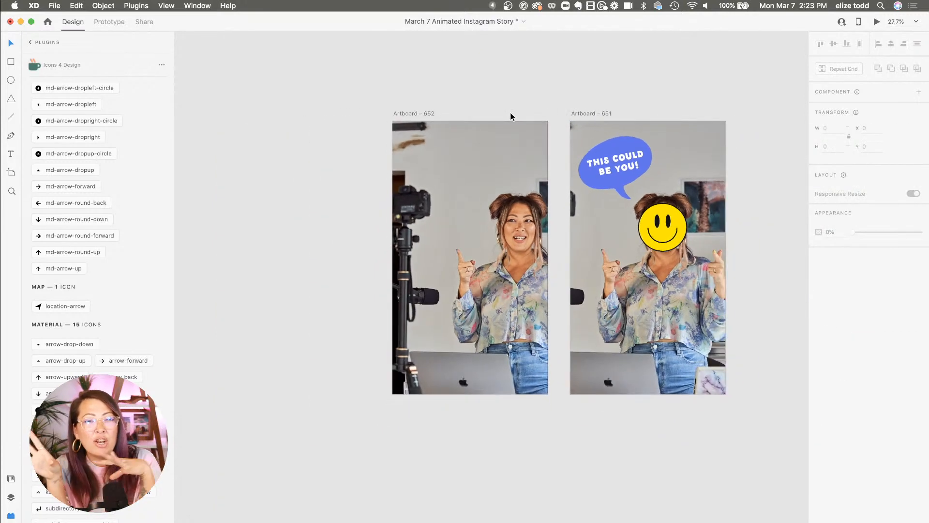
pyautogui.click(410, 113)
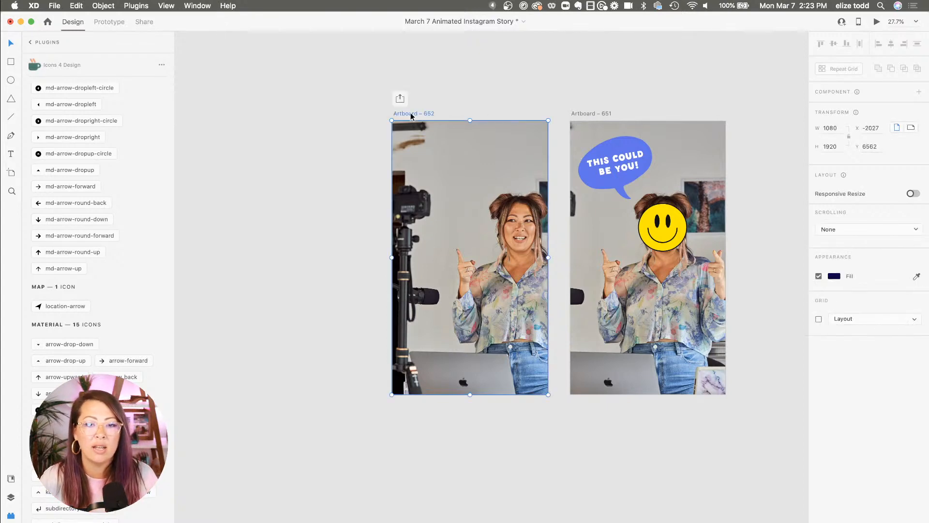
pyautogui.click(876, 22)
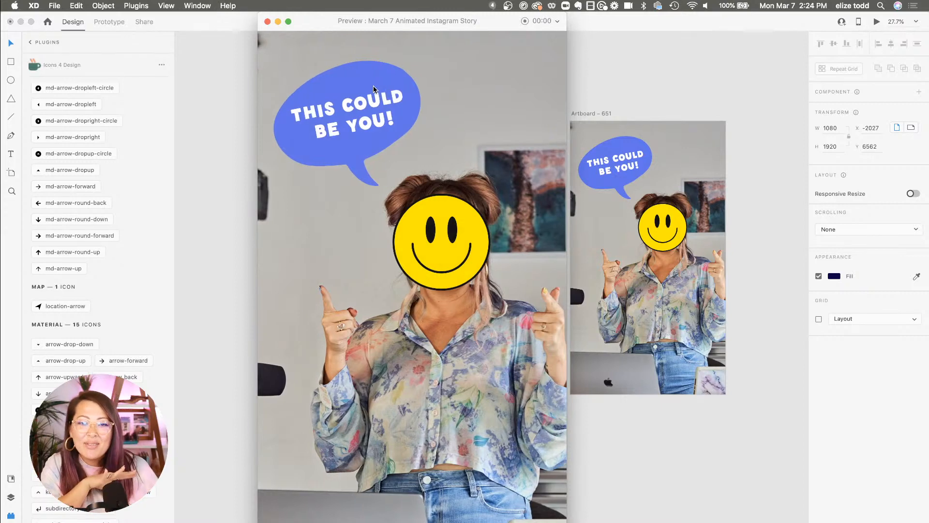
pyautogui.click(267, 22)
pyautogui.click(877, 21)
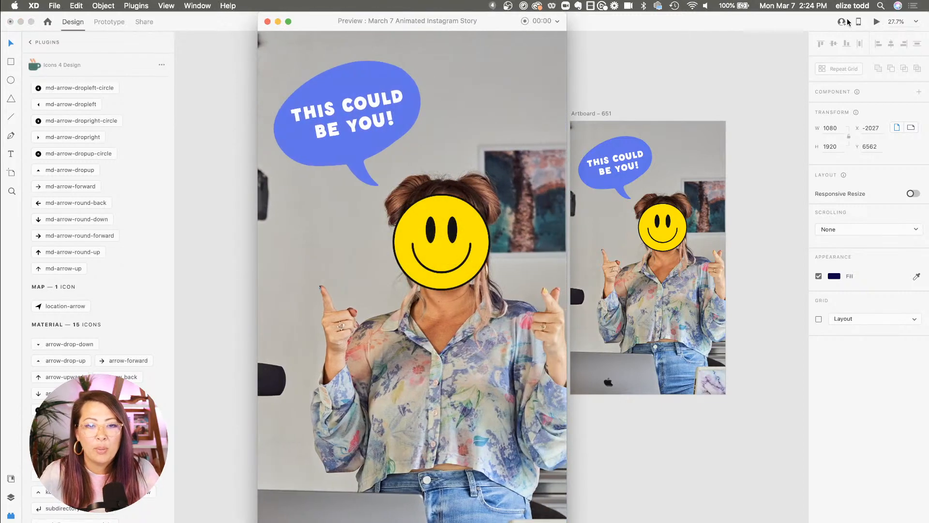
pyautogui.click(268, 22)
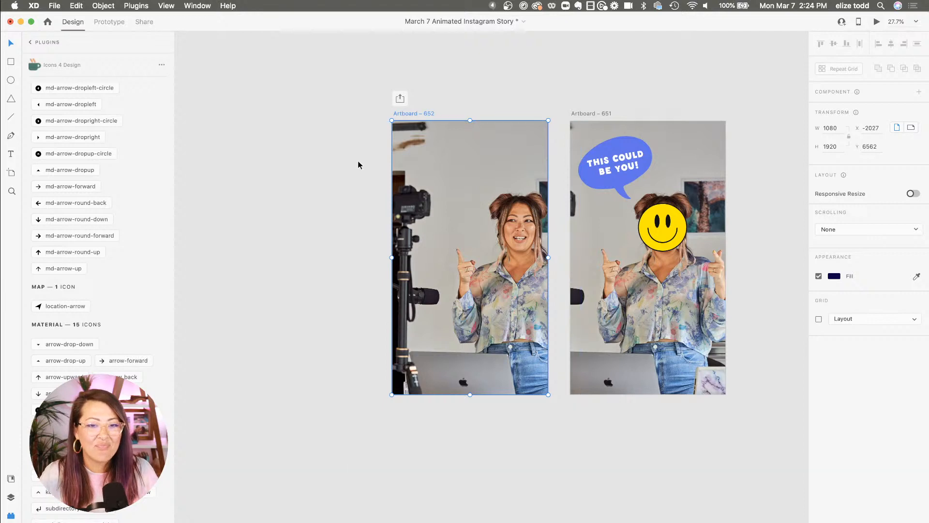
# Duplicate Artboard – 652 to its left and shift the copy's background photo further right
pyautogui.click(301, 171)
pyautogui.scroll(-5, 301, 171)
pyautogui.hscroll(-4, 301, 172)
pyautogui.scroll(2, 301, 171)
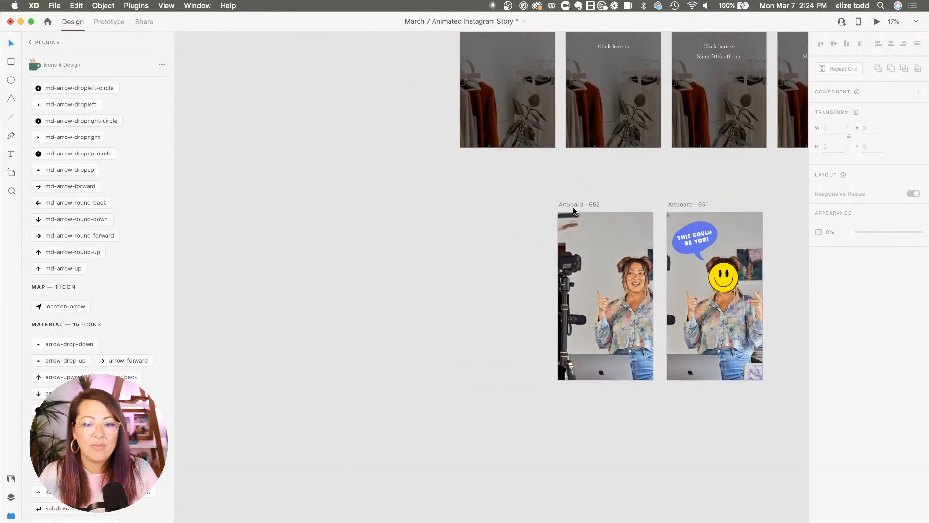
pyautogui.moveTo(576, 205); pyautogui.dragTo(477, 204)
pyautogui.scroll(3, 477, 204)
pyautogui.click(552, 300)
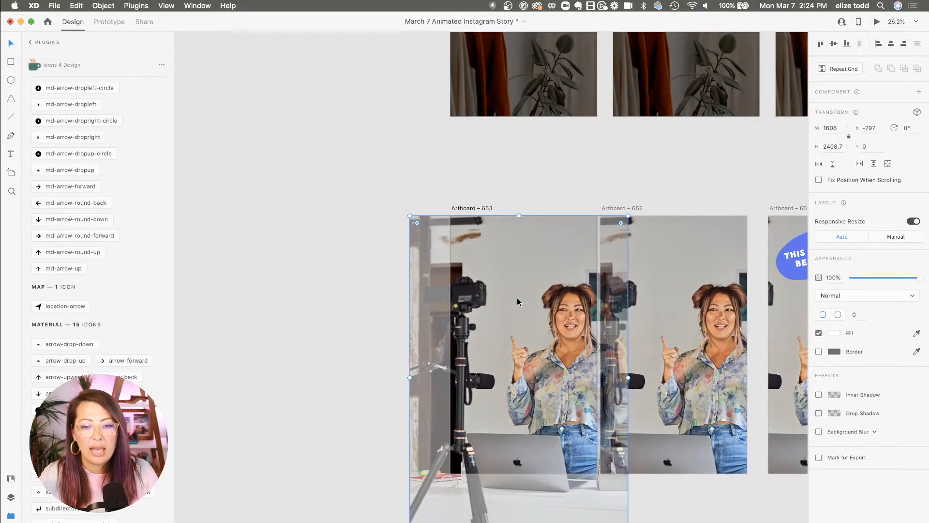
pyautogui.moveTo(520, 286); pyautogui.dragTo(562, 286)
pyautogui.click(377, 294)
# Copy the pink 'Want to feel confident when presenting?' bubble from Artboard – 644 and paste it into Artboard – 652
pyautogui.scroll(-3, 376, 294)
pyautogui.hscroll(3, 376, 295)
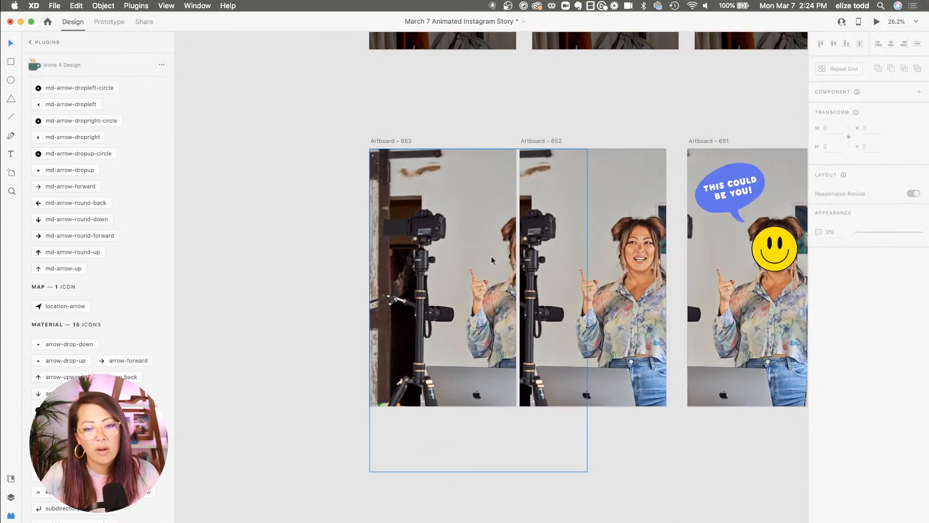
pyautogui.hscroll(3, 491, 260)
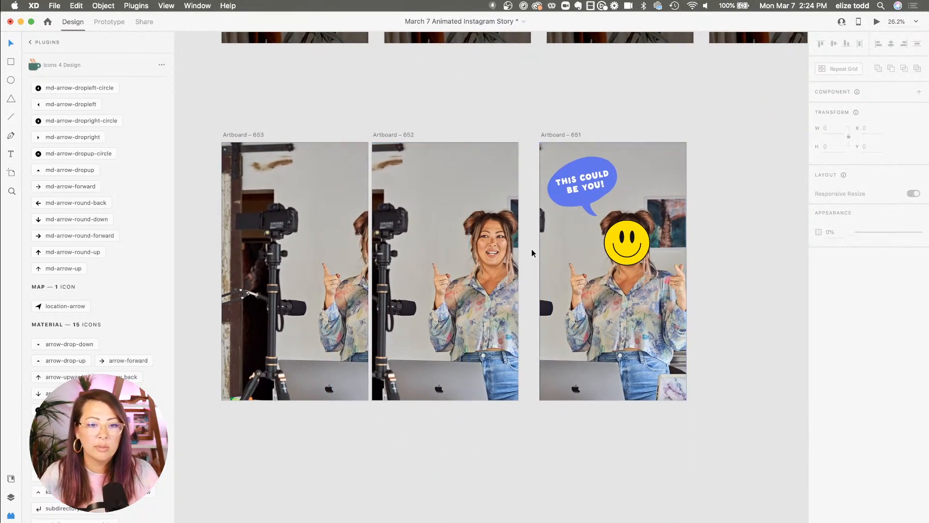
pyautogui.scroll(3, 578, 155)
pyautogui.hscroll(-1, 579, 155)
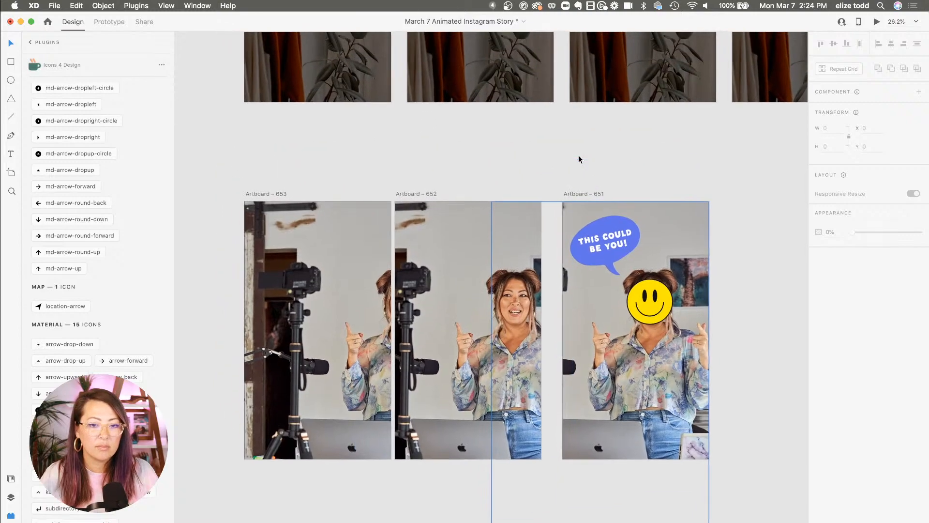
pyautogui.scroll(-3, 579, 158)
pyautogui.scroll(10, 579, 158)
pyautogui.click(501, 110)
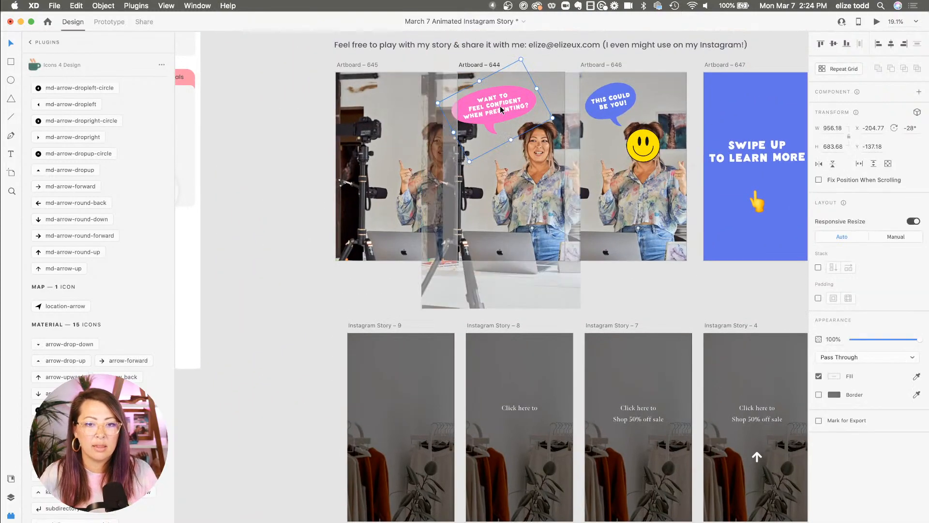
pyautogui.scroll(-10, 500, 106)
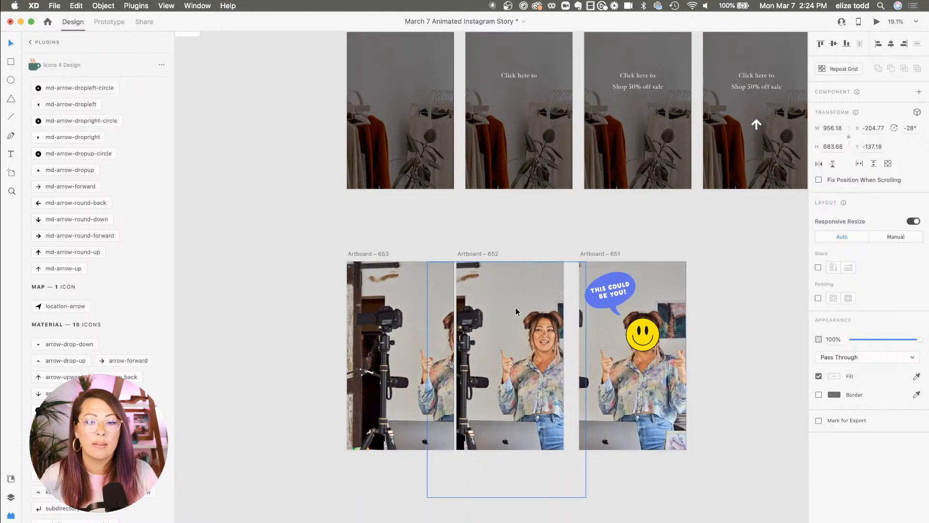
pyautogui.click(503, 303)
pyautogui.press('super+v')
pyautogui.click(508, 239)
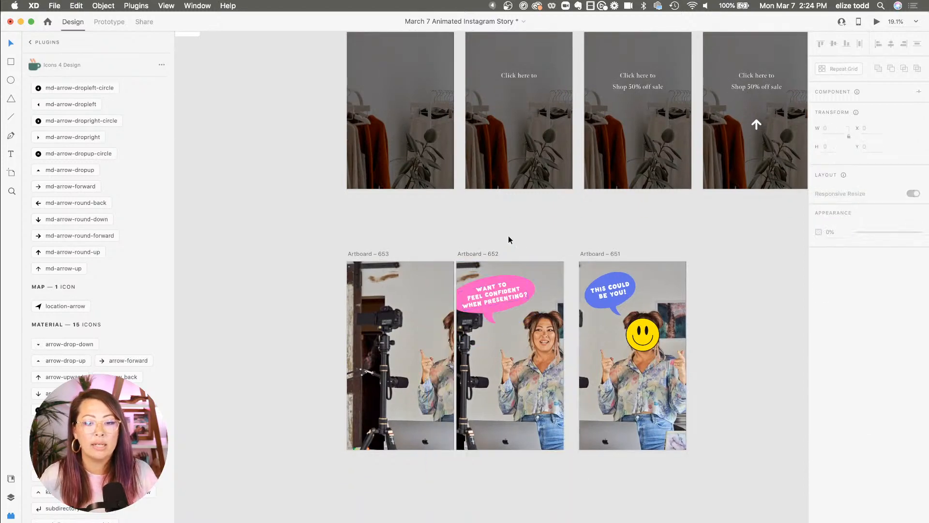
# Paste the pink bubble into Artboard – 653, move it right, and set its opacity to 0%
pyautogui.click(503, 284)
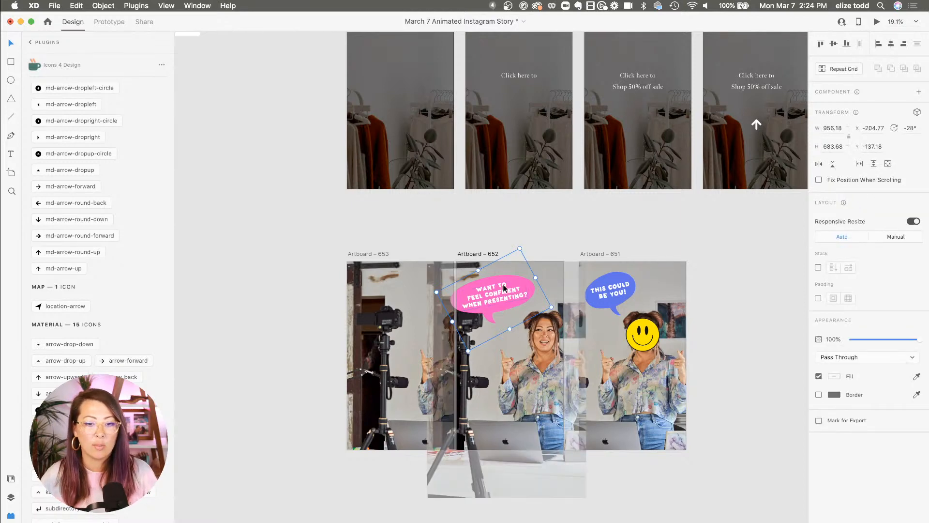
pyautogui.click(361, 254)
pyautogui.press('super+v')
pyautogui.moveTo(384, 304); pyautogui.dragTo(479, 304)
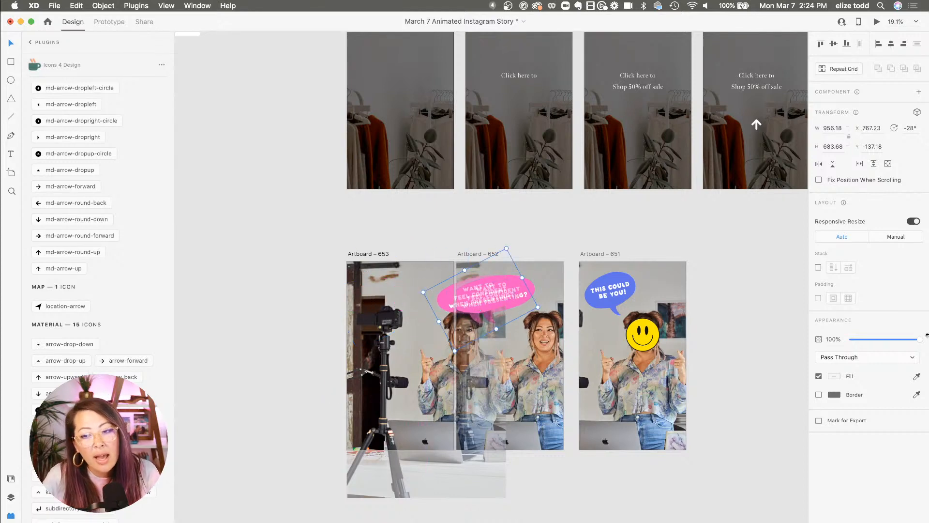
pyautogui.moveTo(926, 334); pyautogui.dragTo(798, 339)
pyautogui.click(543, 244)
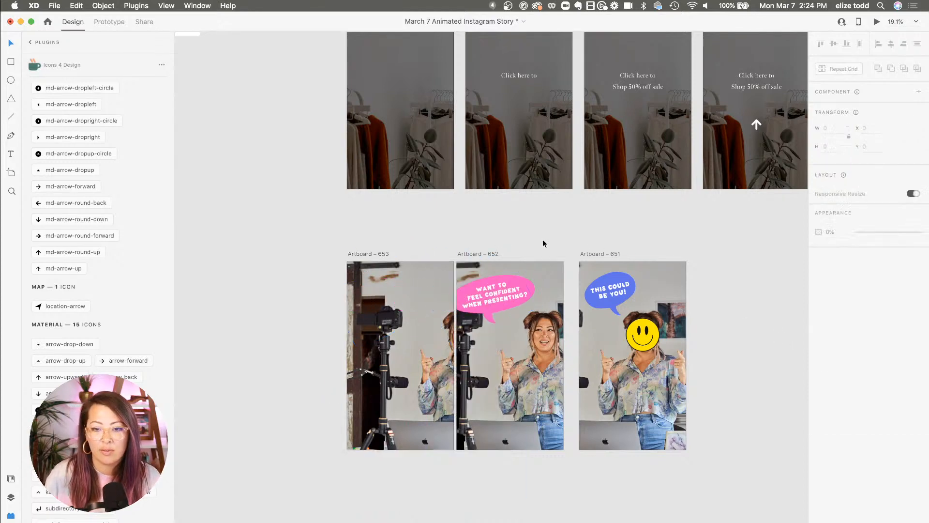
# Link Artboard – 653 to Artboard – 652 with a Time trigger, 1 s delay, Auto-Animate, Ease In-Out, 1 s duration
pyautogui.click(366, 254)
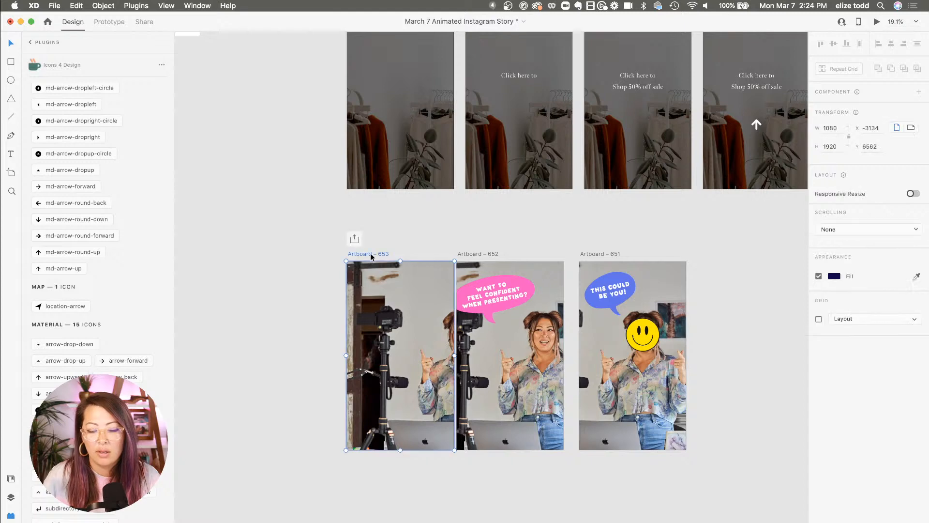
pyautogui.click(109, 22)
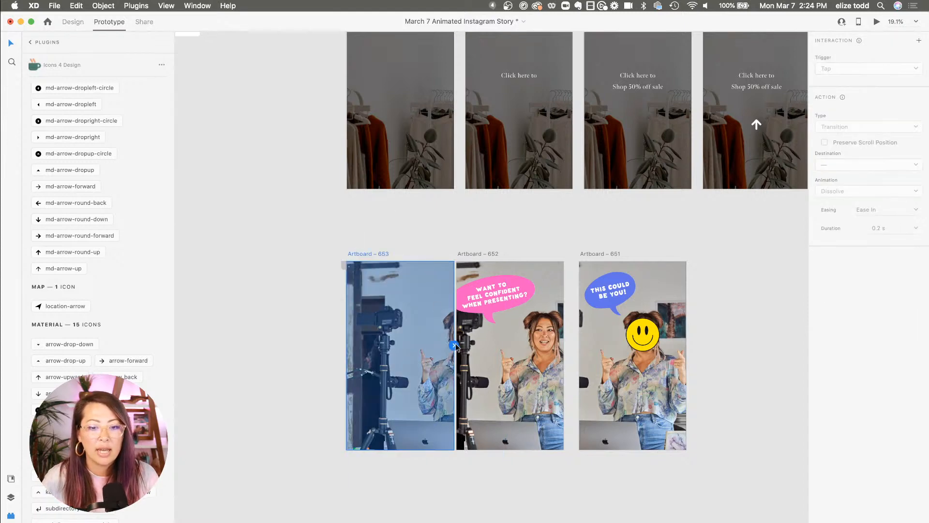
pyautogui.moveTo(455, 345); pyautogui.dragTo(538, 368)
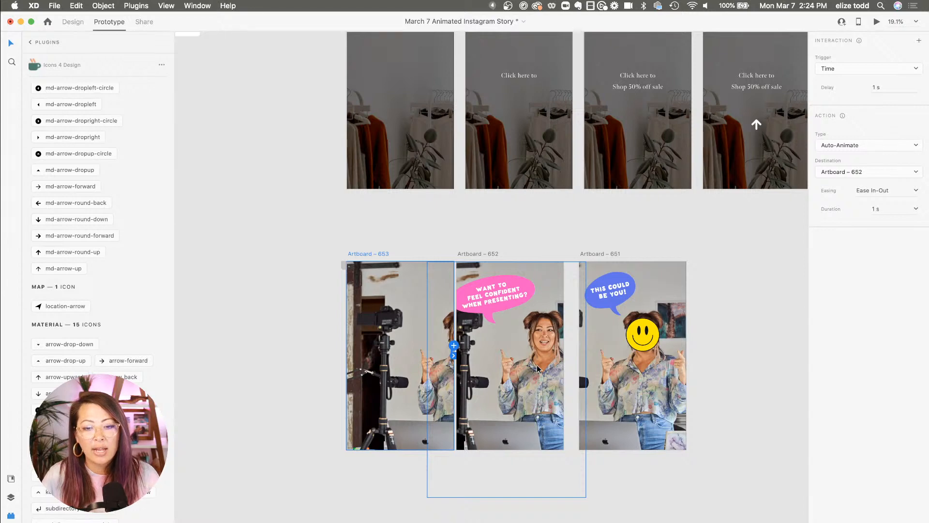
# Preview the story from Artboard – 653 twice to check the new transition
pyautogui.click(878, 20)
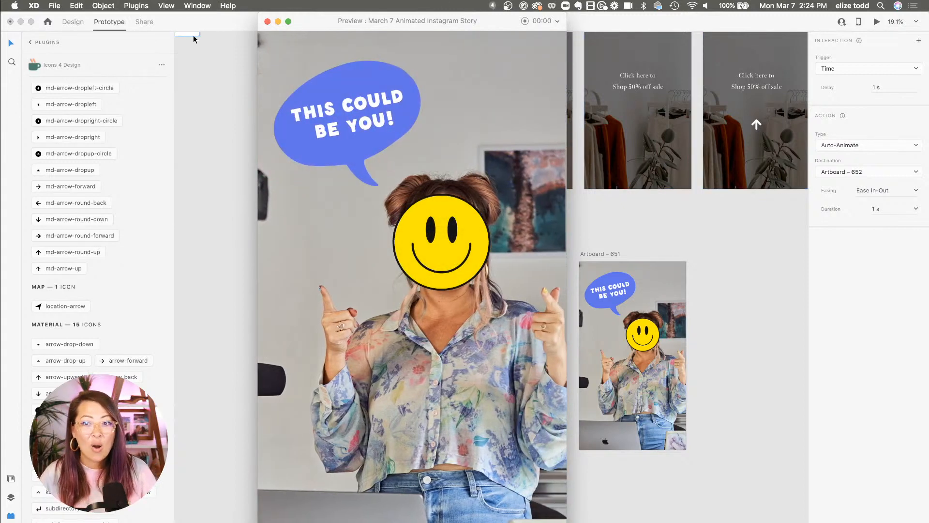
pyautogui.click(267, 21)
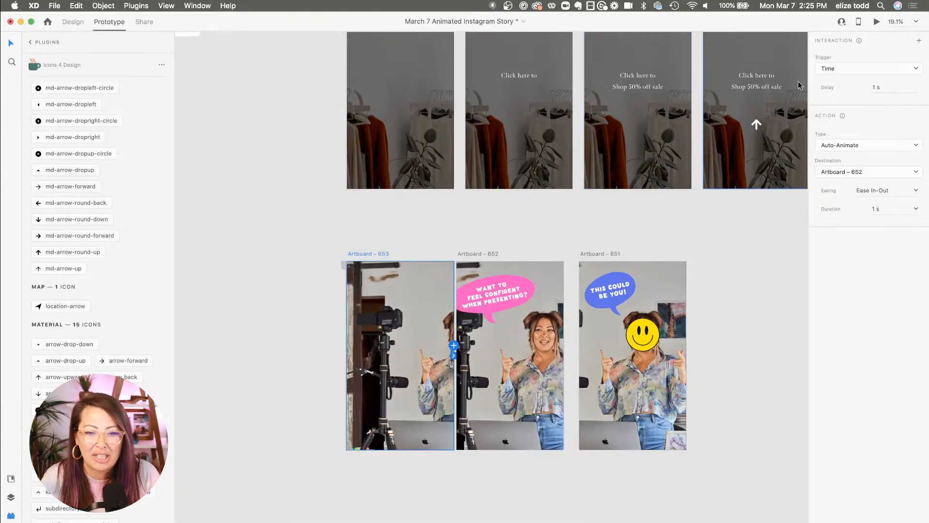
pyautogui.click(876, 22)
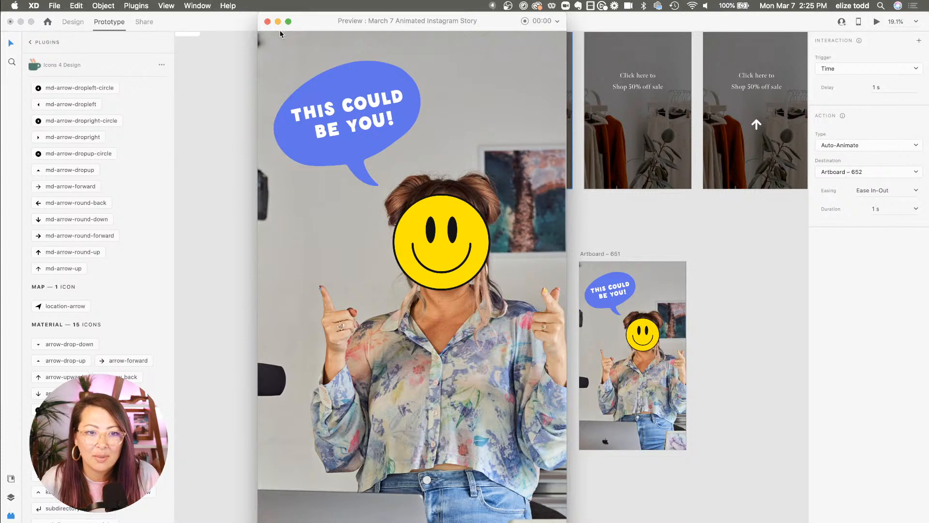
pyautogui.click(267, 21)
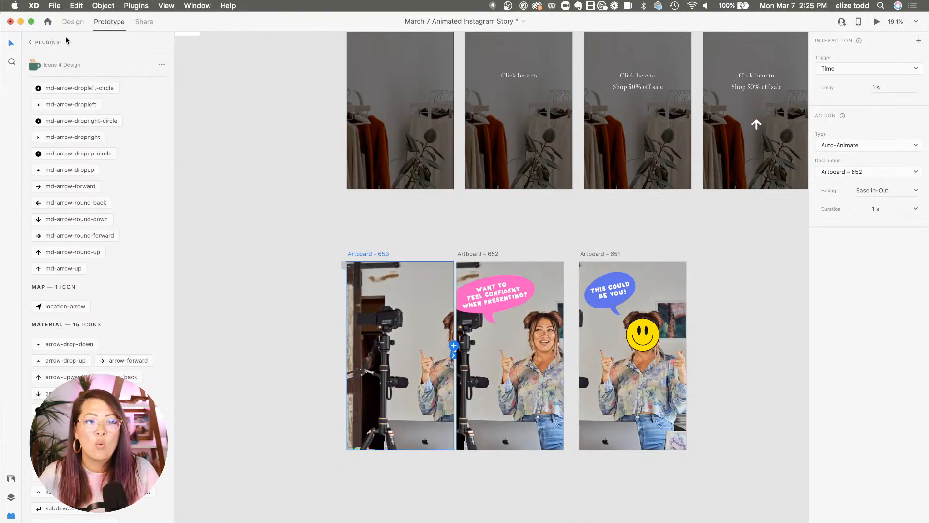
# Paste the pink bubble from Artboard – 652 into Artboard – 651, move it left, and set its opacity to 0%
pyautogui.click(73, 21)
pyautogui.click(487, 291)
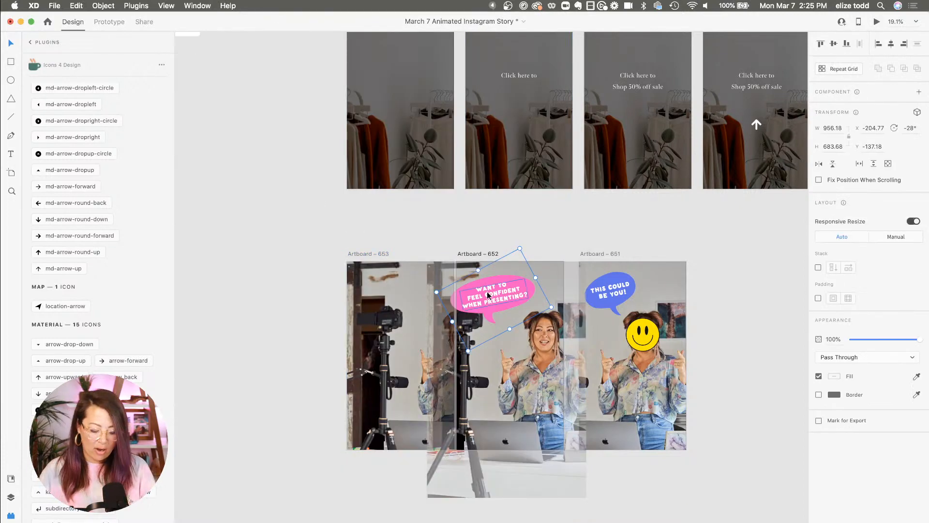
pyautogui.press('super+c')
pyautogui.click(601, 237)
pyautogui.click(597, 255)
pyautogui.press('super+v')
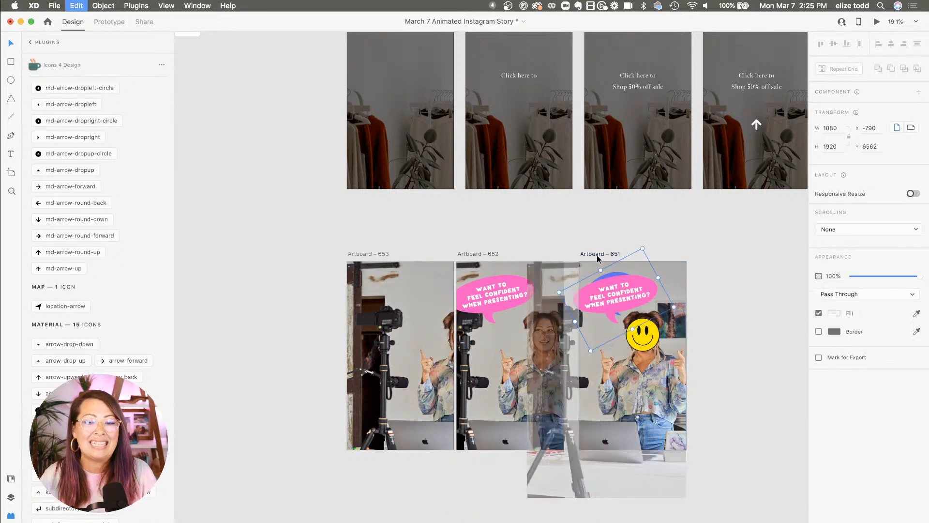
pyautogui.moveTo(639, 293); pyautogui.dragTo(570, 297)
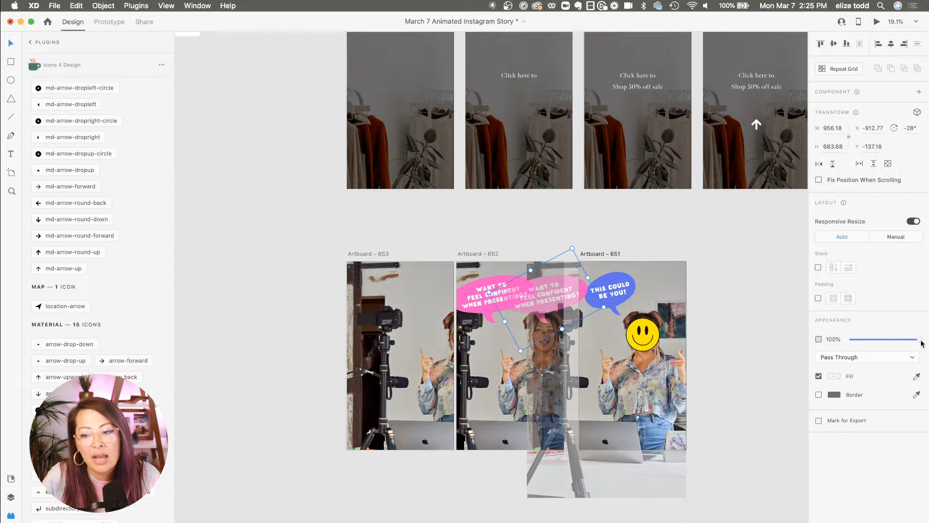
pyautogui.moveTo(919, 339); pyautogui.dragTo(779, 342)
pyautogui.click(730, 289)
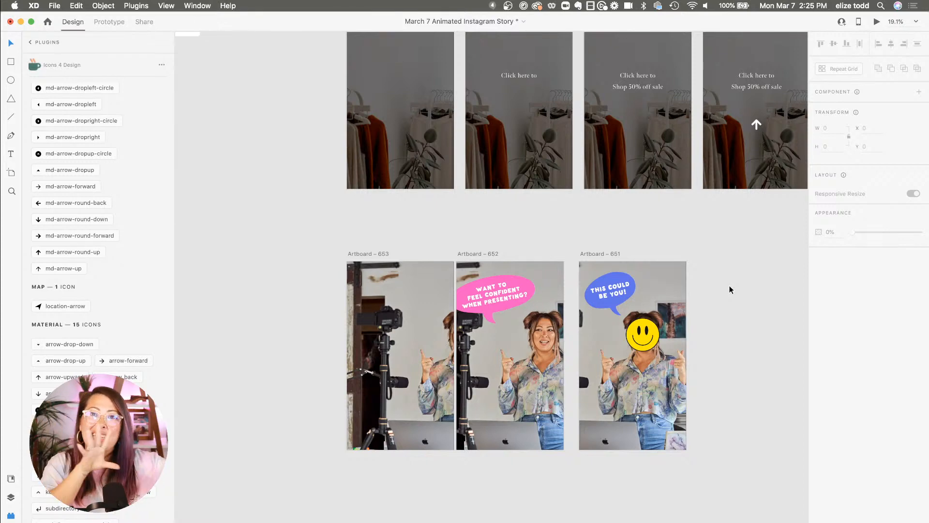
# Select Artboard – 653 and preview the full animation sequence again
pyautogui.click(365, 253)
pyautogui.click(877, 22)
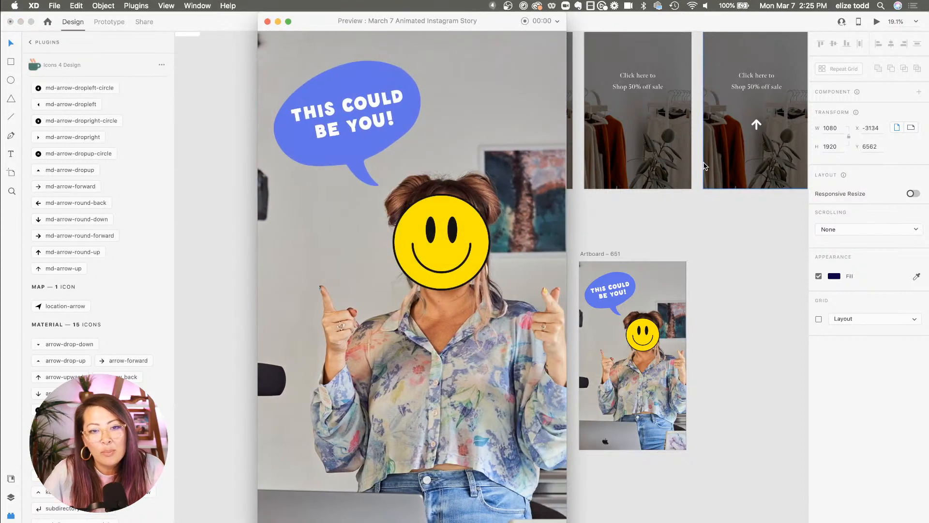
pyautogui.click(267, 22)
# Examine the new artboards alongside the original Artboard – 645, 644 and 646 sequence on the canvas
pyautogui.click(319, 231)
pyautogui.scroll(-3, 320, 231)
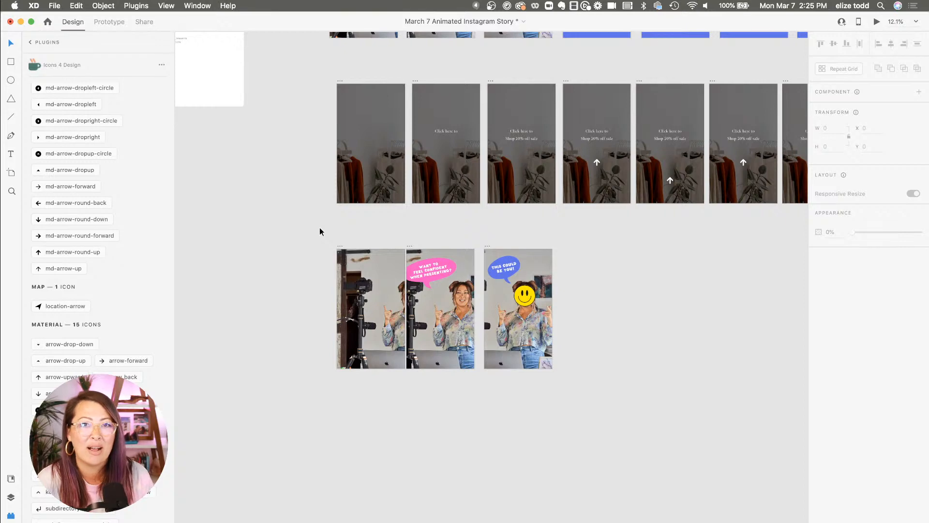
pyautogui.scroll(5, 319, 232)
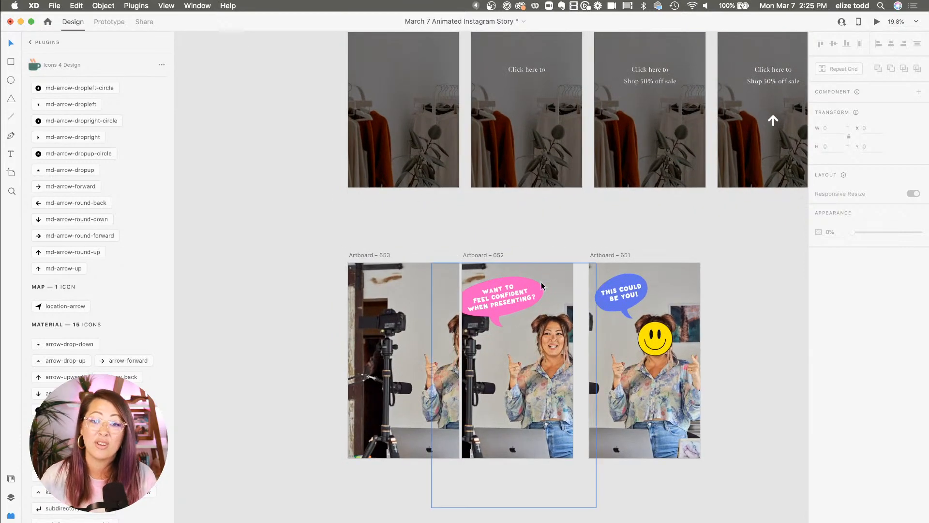
pyautogui.click(484, 255)
pyautogui.moveTo(485, 254); pyautogui.dragTo(492, 253)
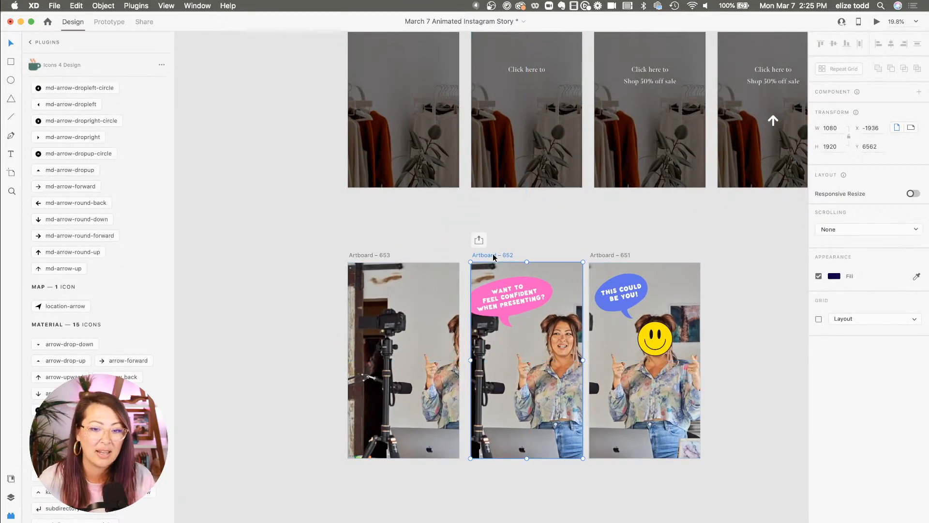
pyautogui.click(497, 231)
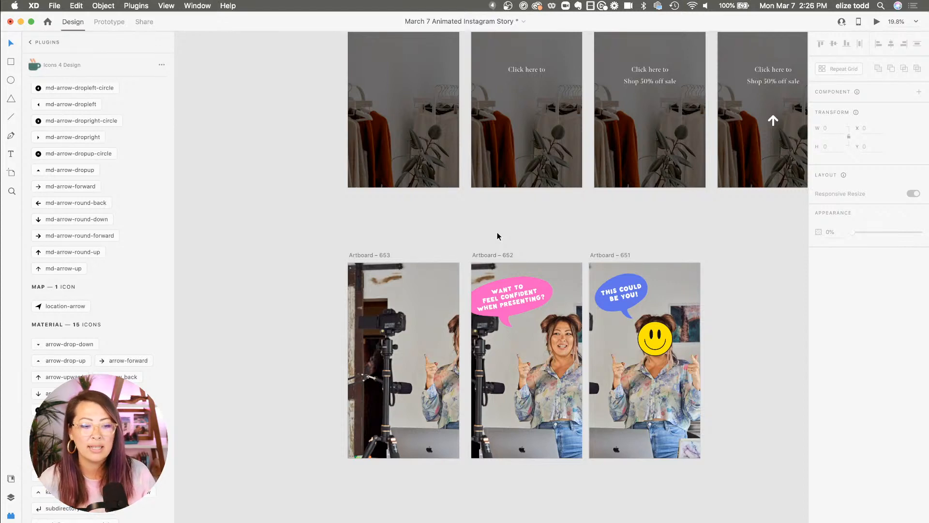
pyautogui.scroll(-5, 498, 233)
pyautogui.hscroll(3, 497, 233)
pyautogui.scroll(3, 498, 233)
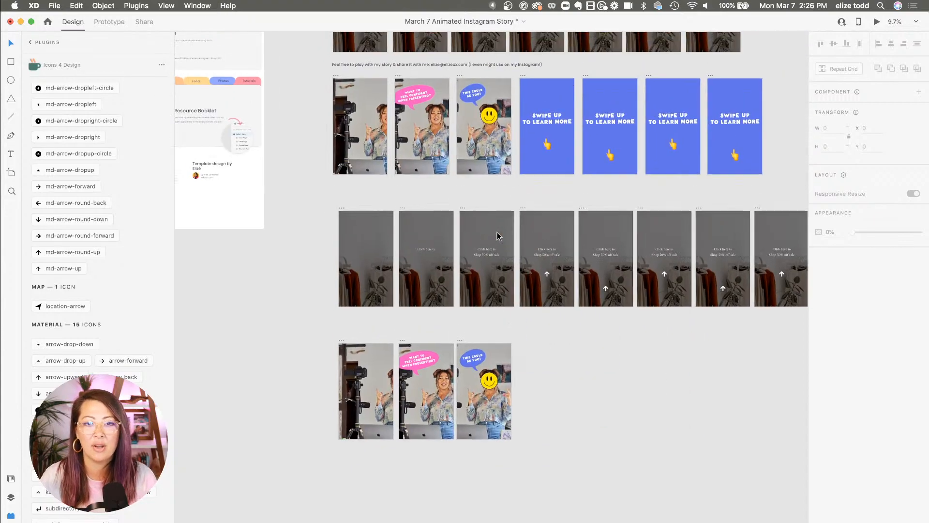
pyautogui.scroll(5, 412, 104)
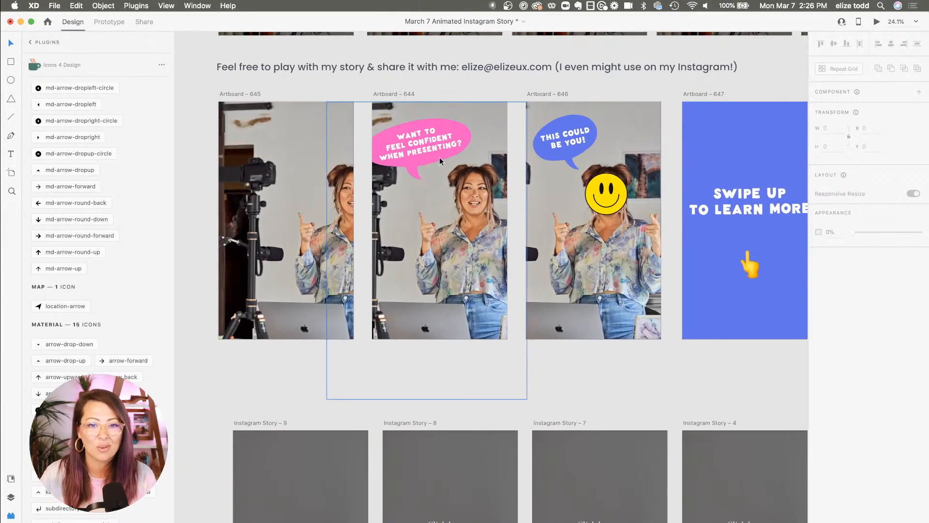
pyautogui.scroll(-3, 299, 105)
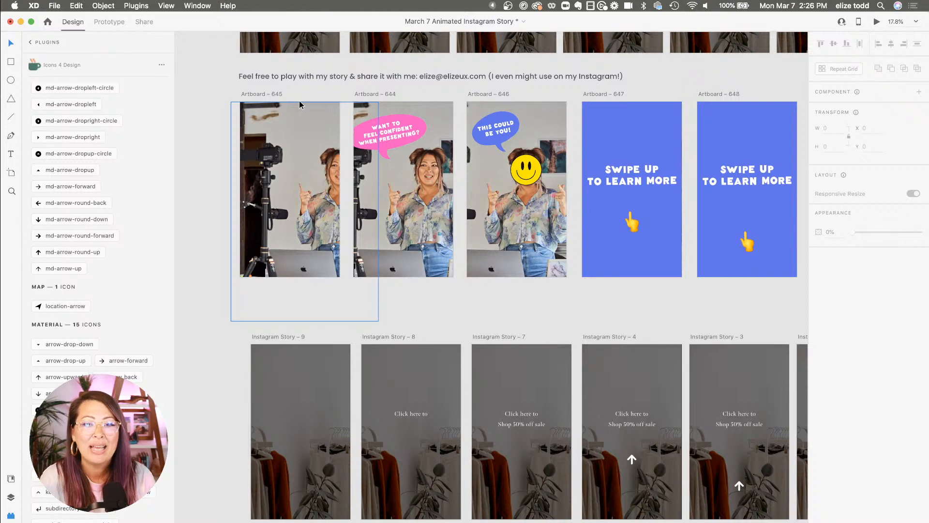